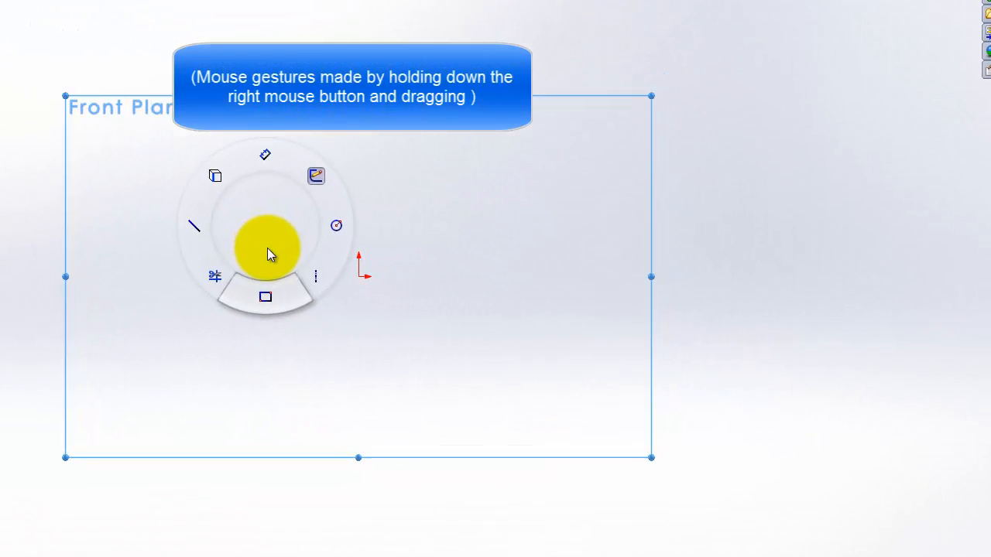
- Sketch a circle centred on the origin of the Front Plane with a radius of about 65.7 mm
right_drag(267, 248, 333, 226)
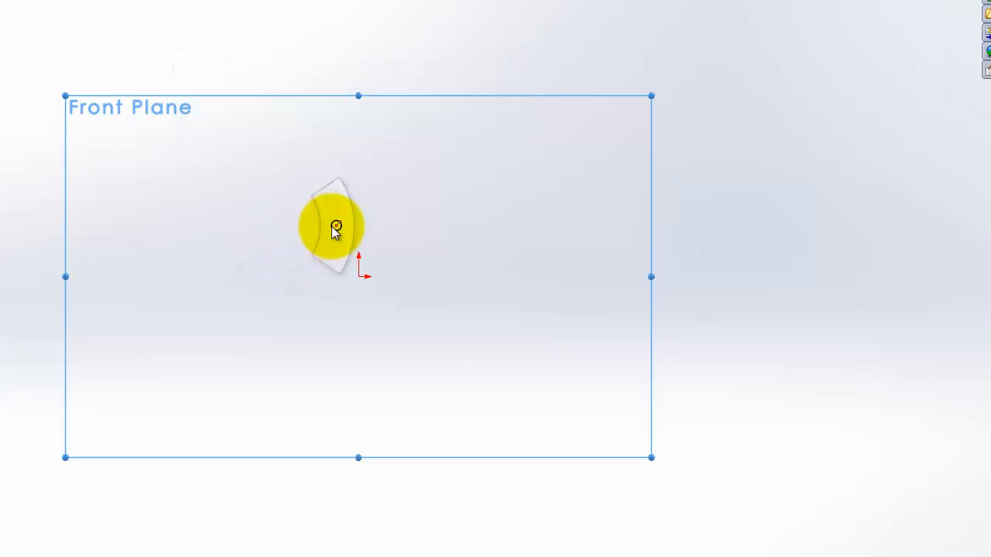
click(359, 276)
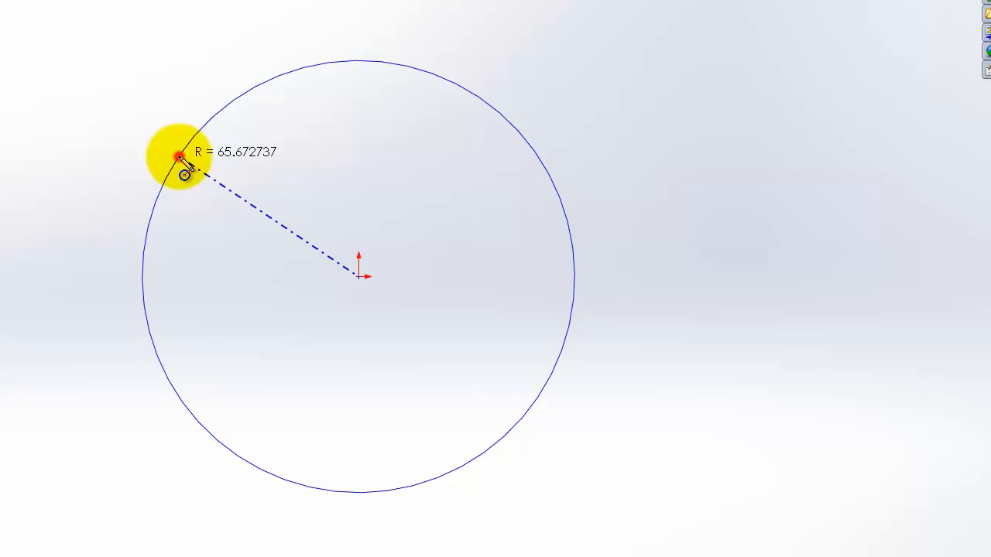
click(178, 157)
- Dimension the circle's diameter and set it to 30 mm
right_drag(122, 99, 124, 48)
click(448, 78)
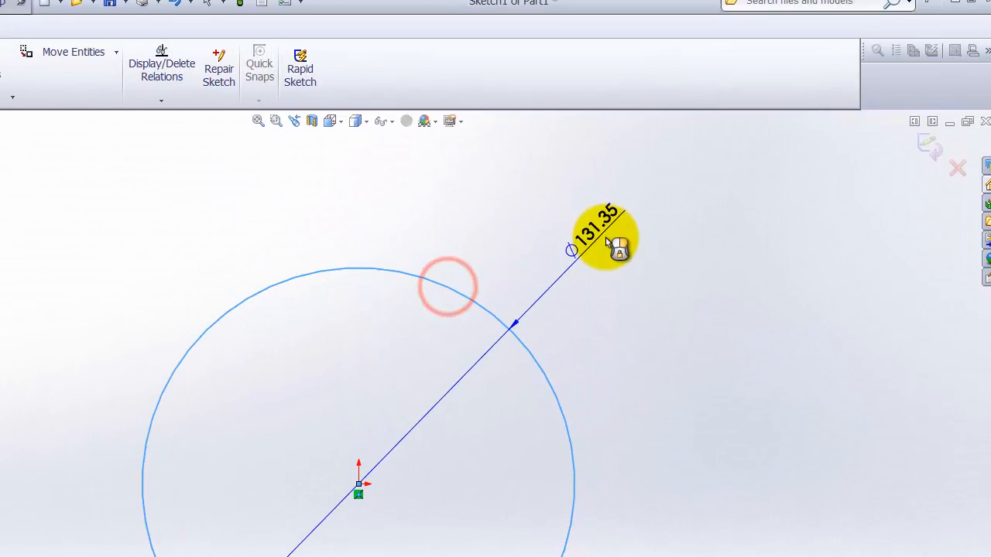
click(605, 244)
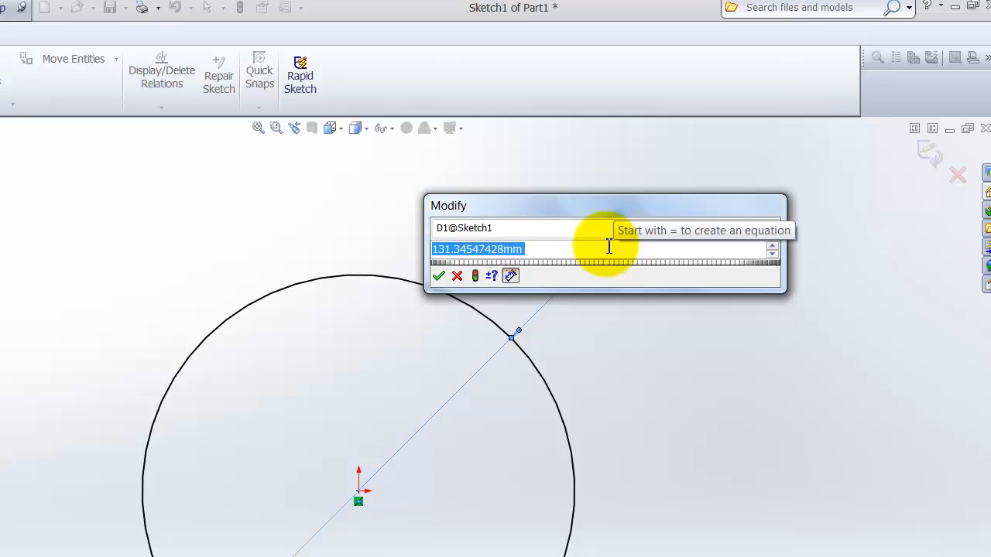
text(30mm)
key(Escape)
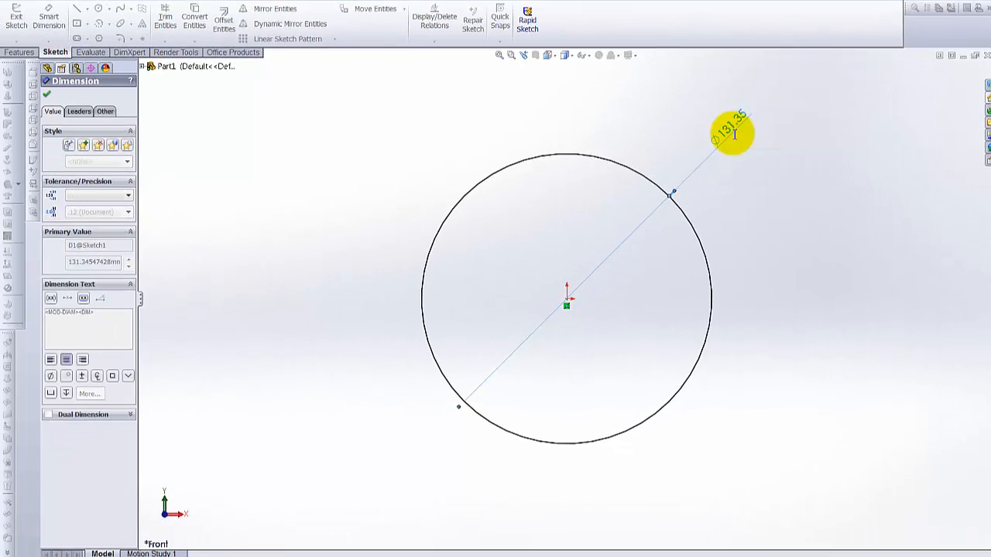
scroll(577, 309, down, 3)
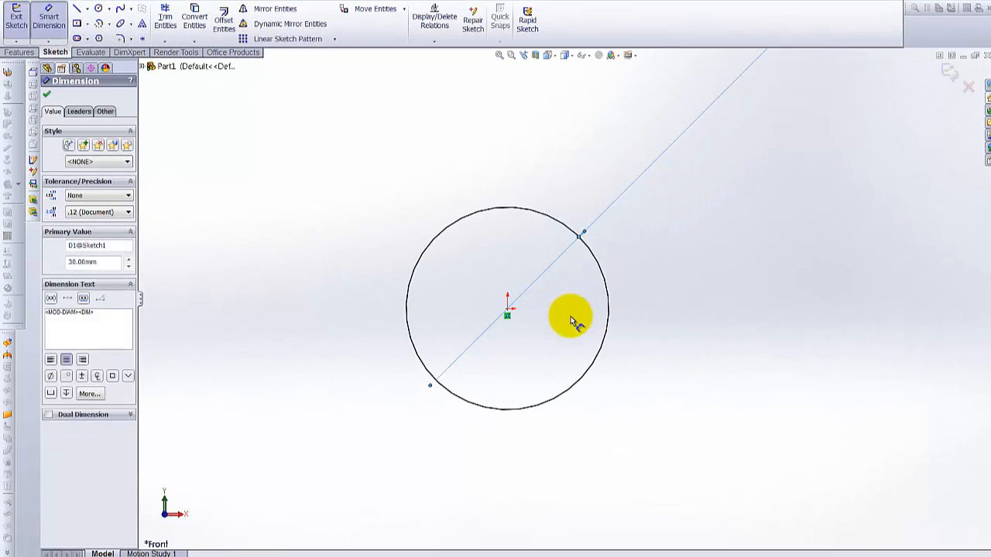
- Sketch a center rectangle about 10.5 mm wide and 9.9 mm high, centred on the origin inside the circle
click(79, 24)
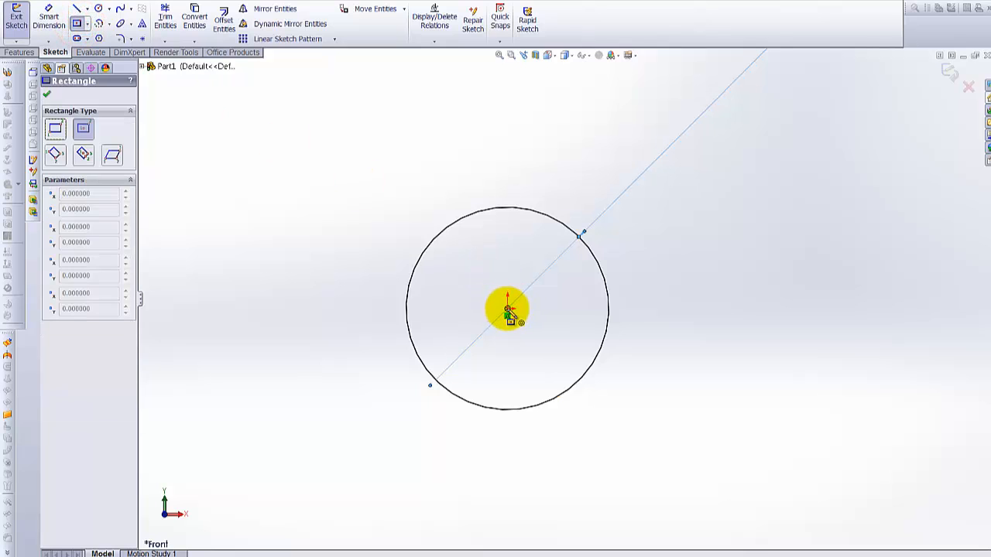
click(507, 310)
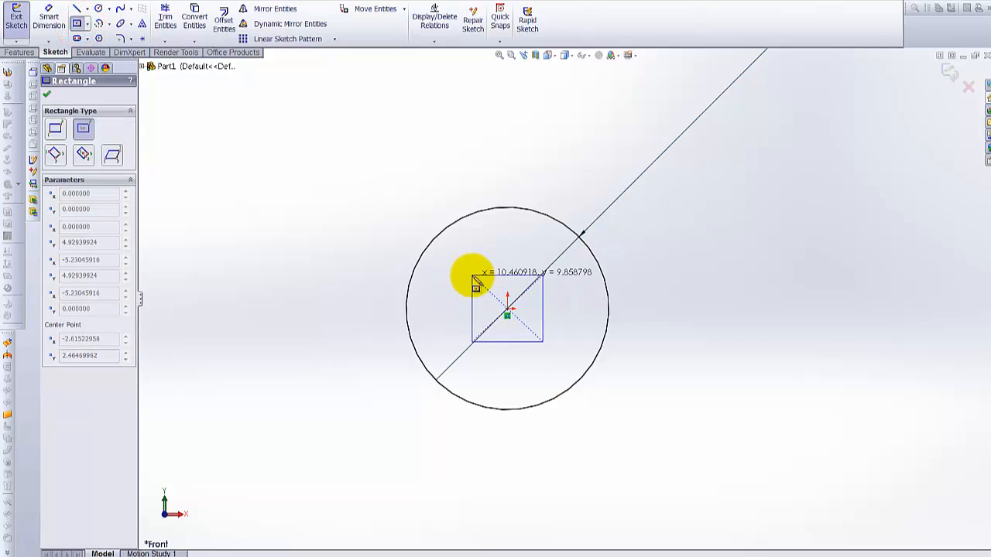
click(474, 278)
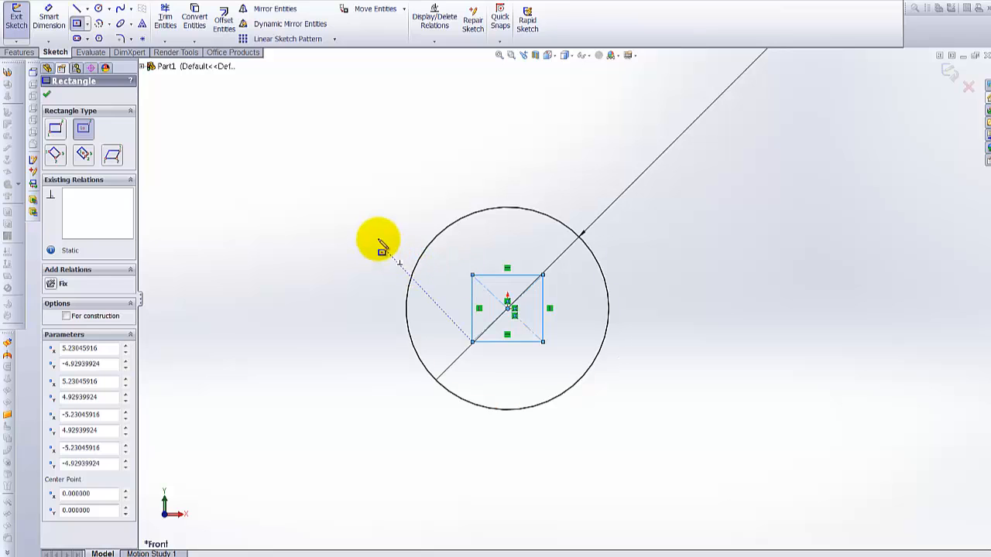
- Draw a vertical construction centerline from the origin up to a point above the circle
right_drag(342, 213, 386, 249)
scroll(539, 329, down, 3)
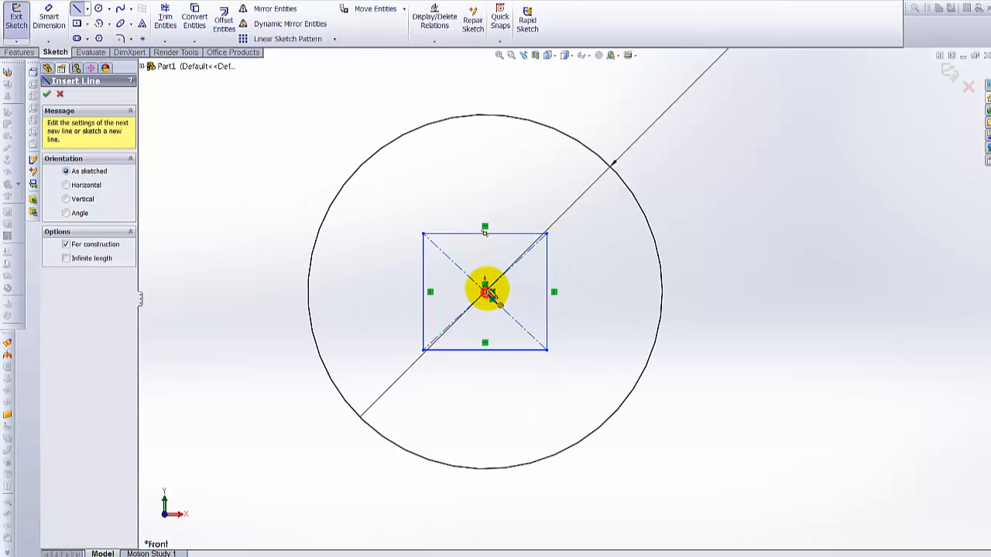
click(484, 292)
scroll(509, 228, up, 3)
click(528, 156)
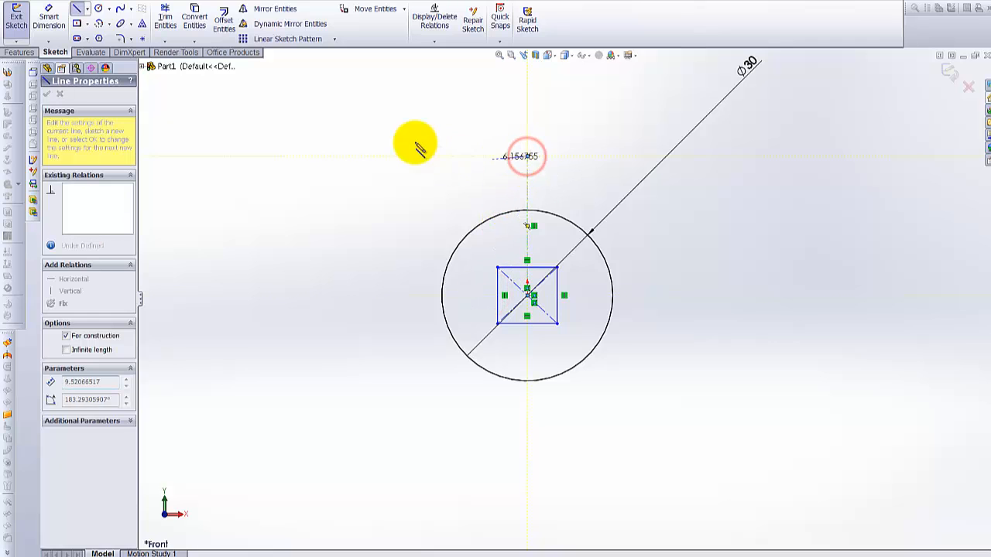
- Draw a solid vertical line from the rectangle's top edge to its bottom edge, near its left side
right_drag(273, 161, 263, 159)
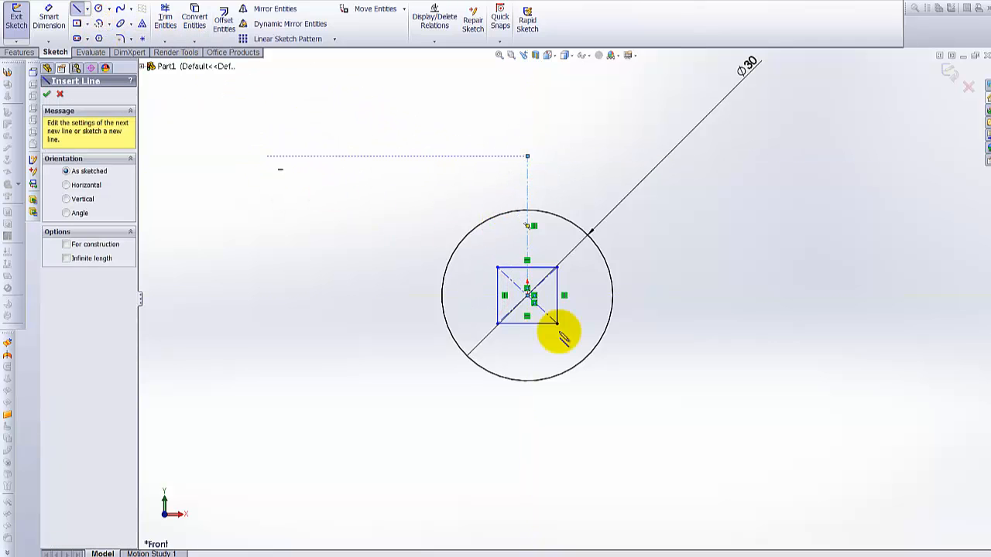
scroll(514, 281, down, 4)
click(507, 192)
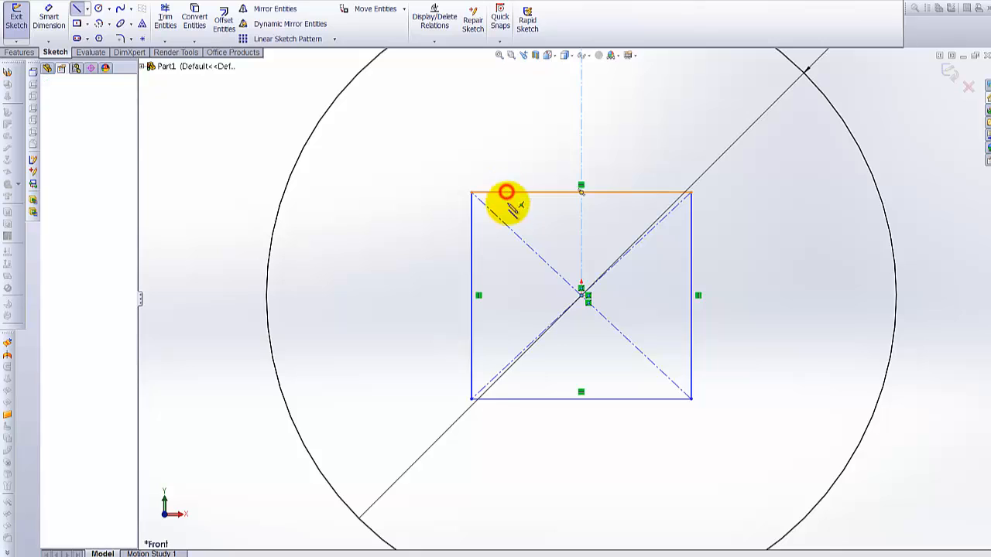
click(507, 399)
right_click(387, 191)
click(417, 204)
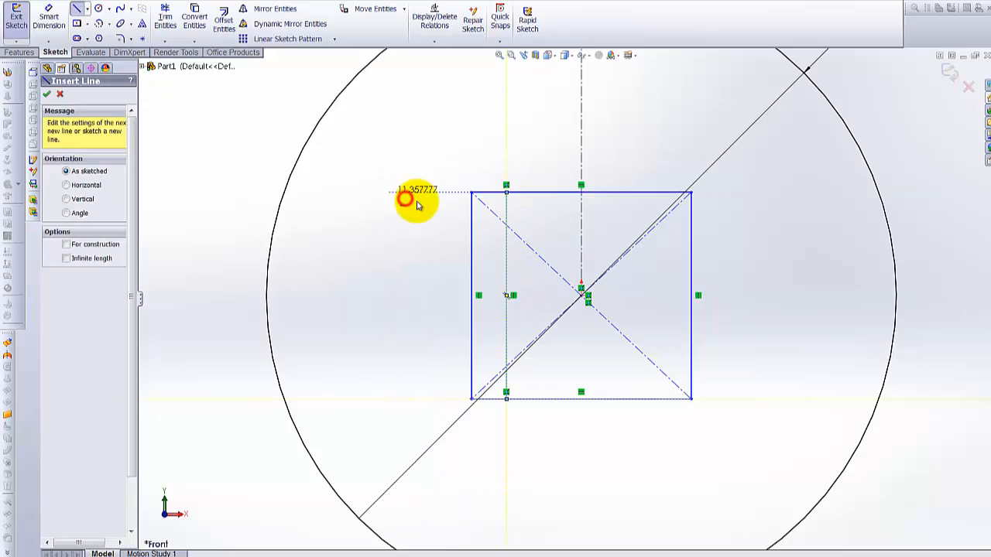
- Mirror the inner vertical line about the vertical centerline, and exit the sketch keeping its contents
click(508, 276)
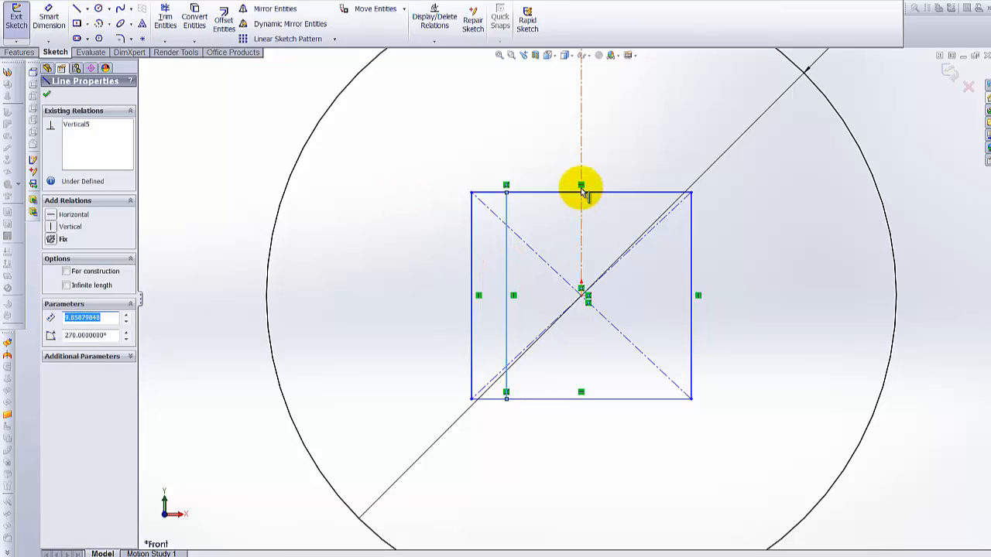
ctrl+click(582, 151)
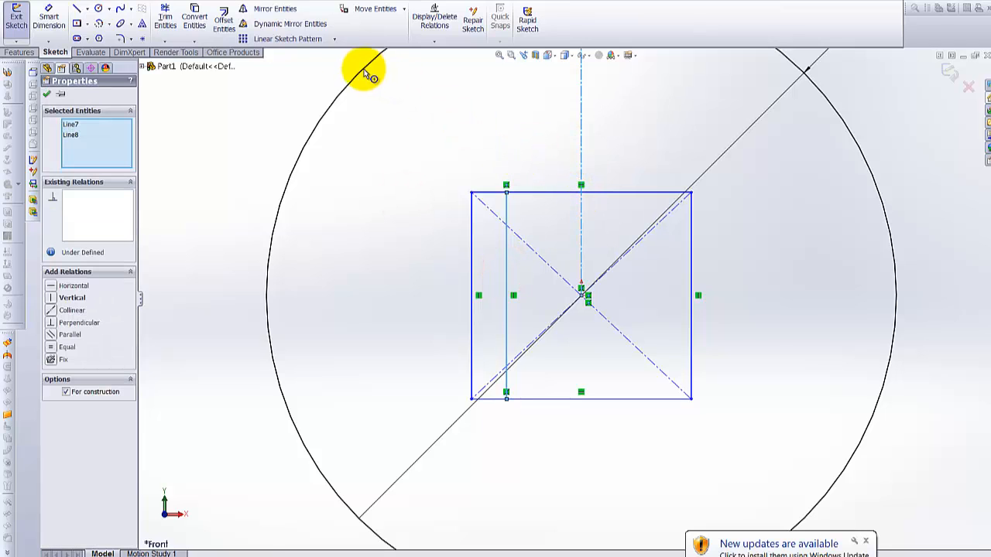
click(286, 11)
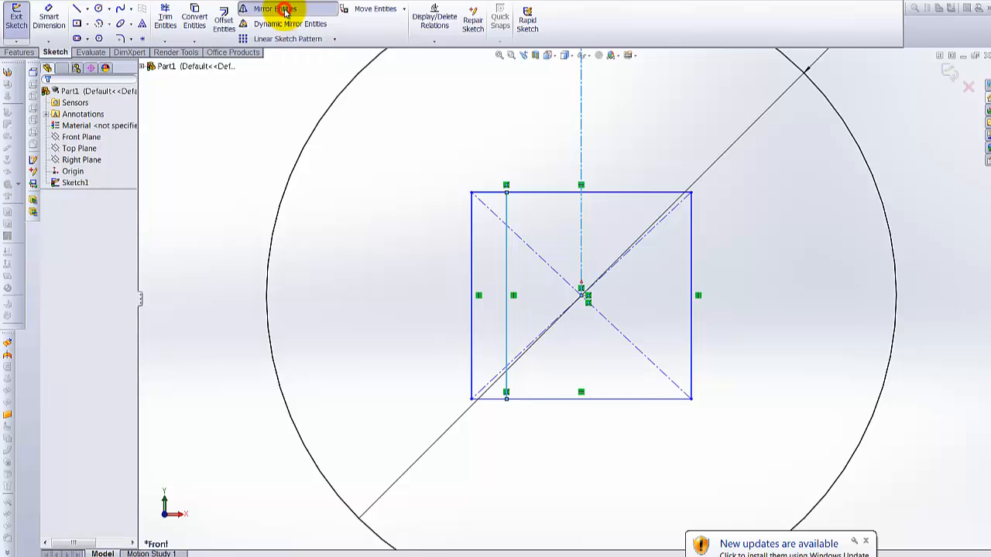
scroll(677, 301, up, 3)
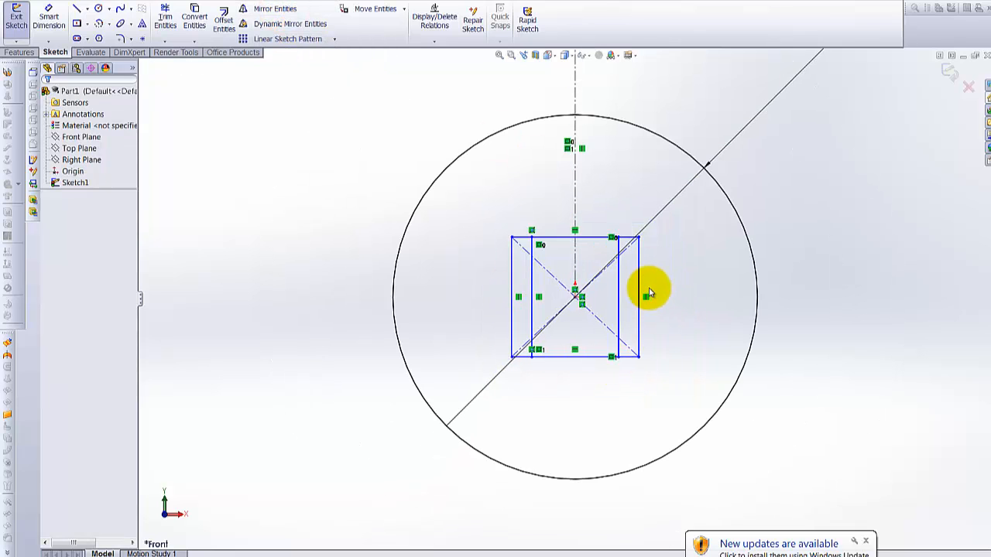
scroll(685, 298, up, 2)
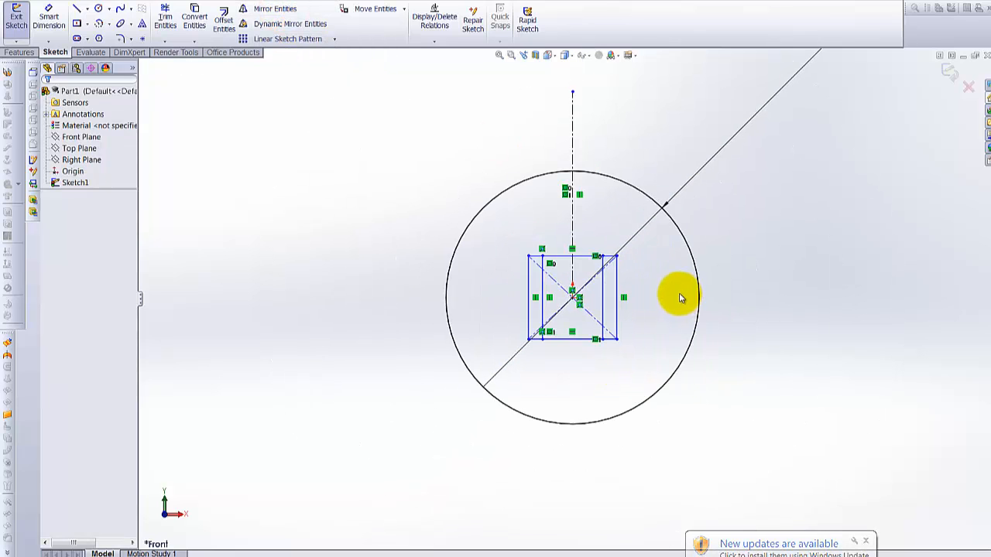
scroll(677, 302, up, 2)
scroll(688, 302, down, 2)
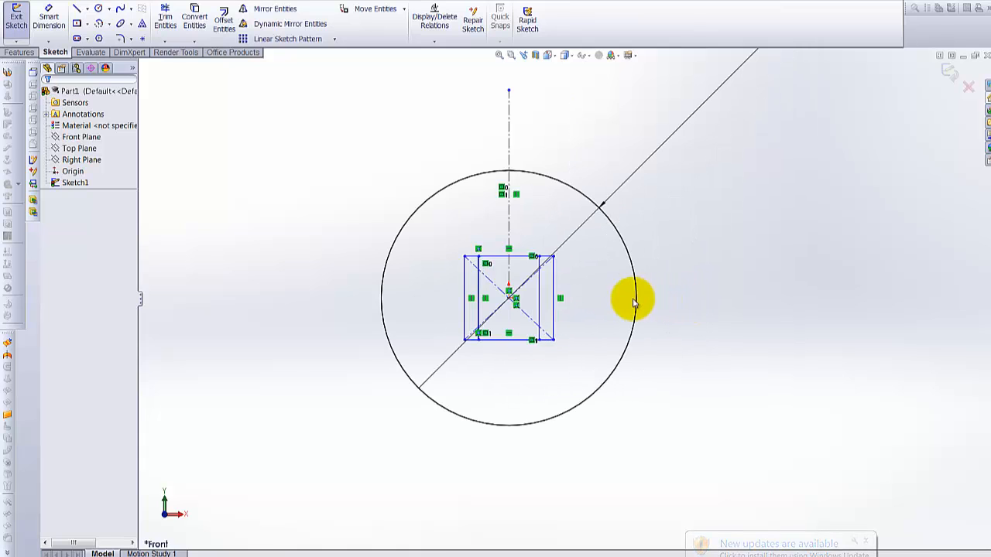
scroll(621, 299, down, 2)
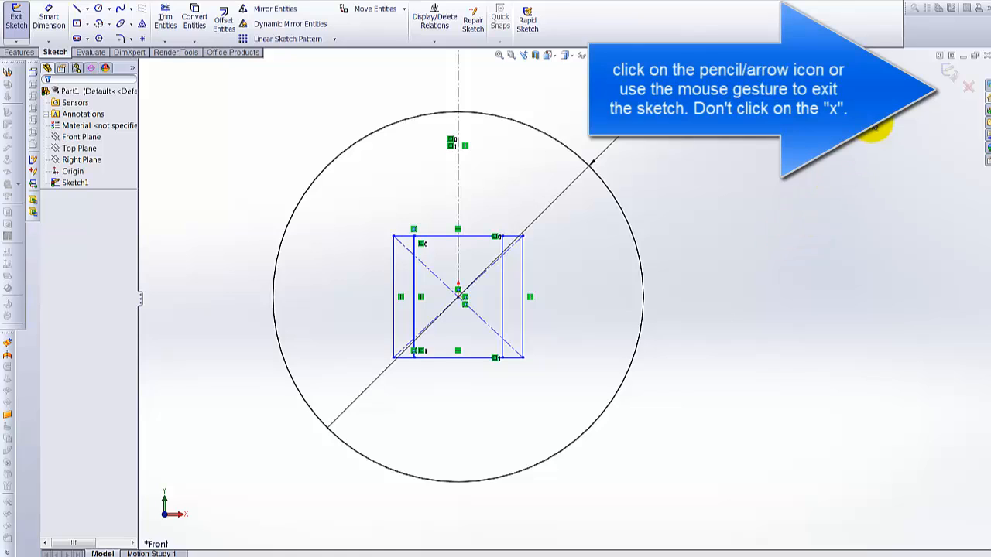
click(951, 75)
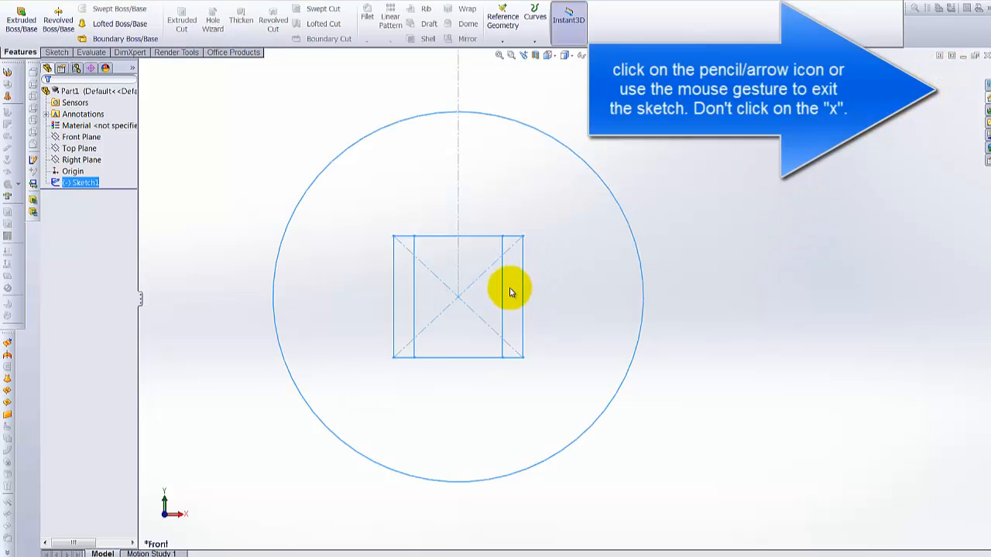
scroll(510, 291, up, 3)
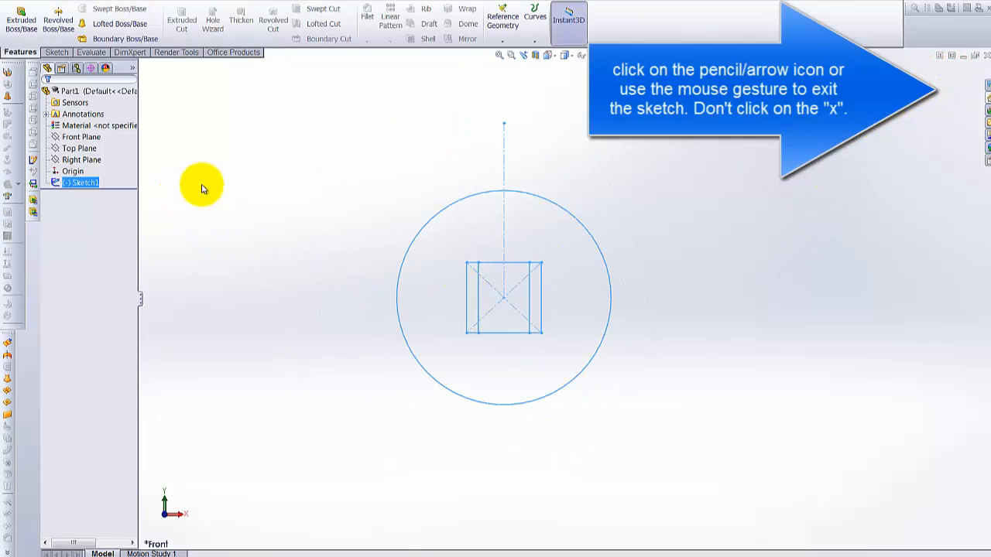
- Create a second sketch on the Front Plane containing only the first sketch's circle as a converted entity, and exit it
right_click(77, 139)
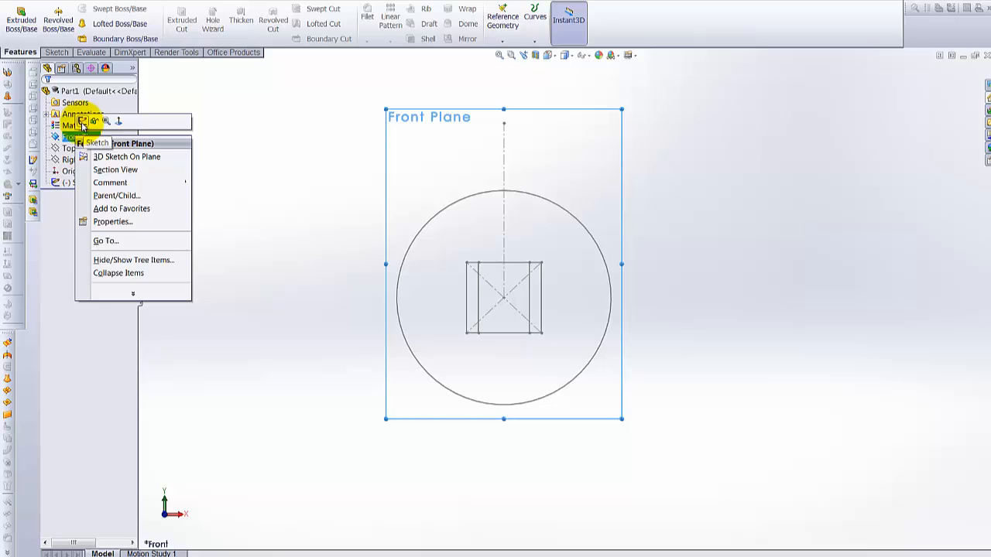
click(83, 122)
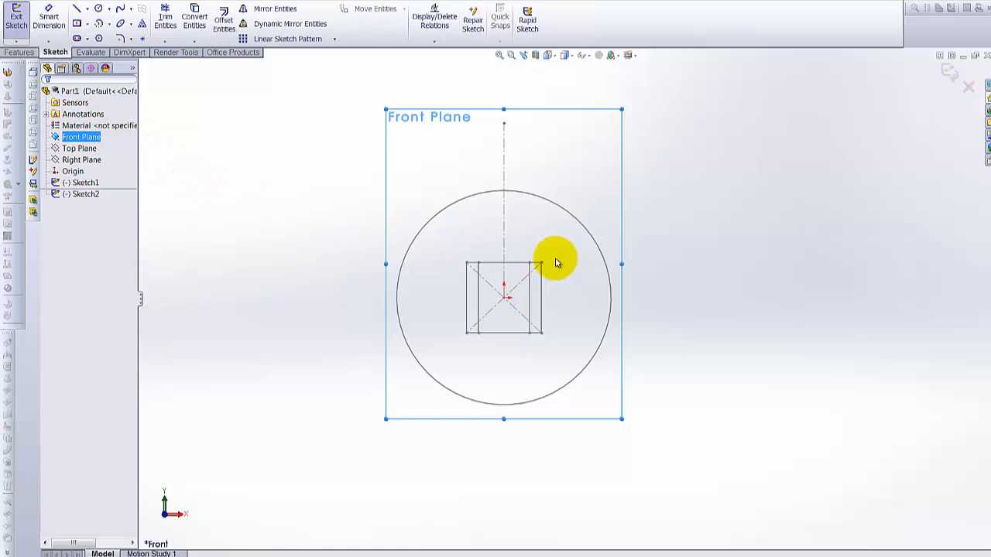
scroll(555, 263, down, 2)
click(578, 199)
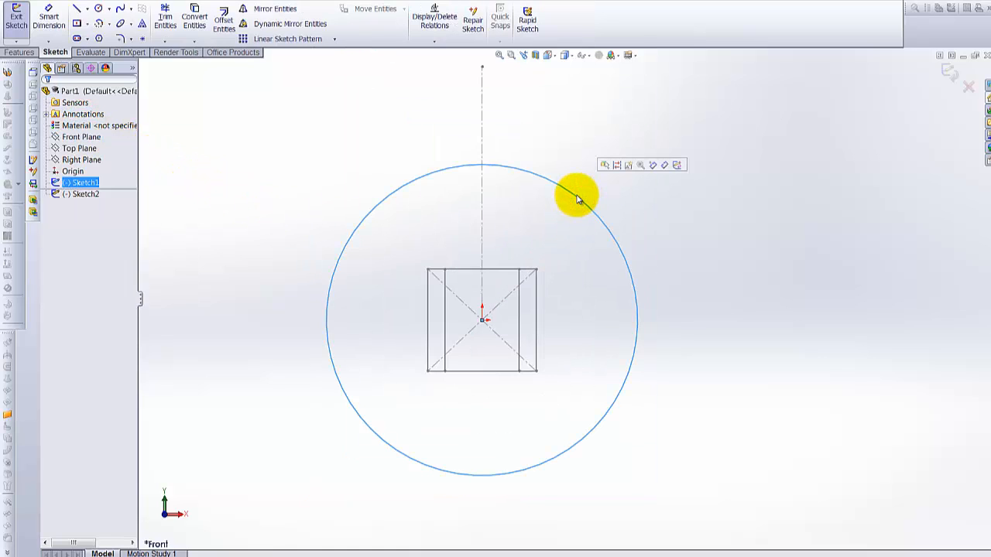
click(196, 24)
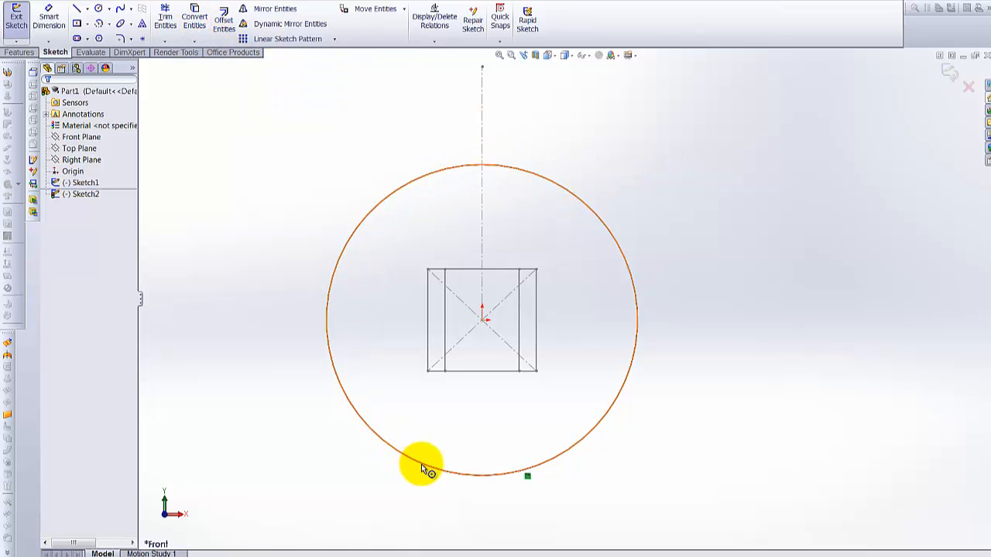
click(949, 73)
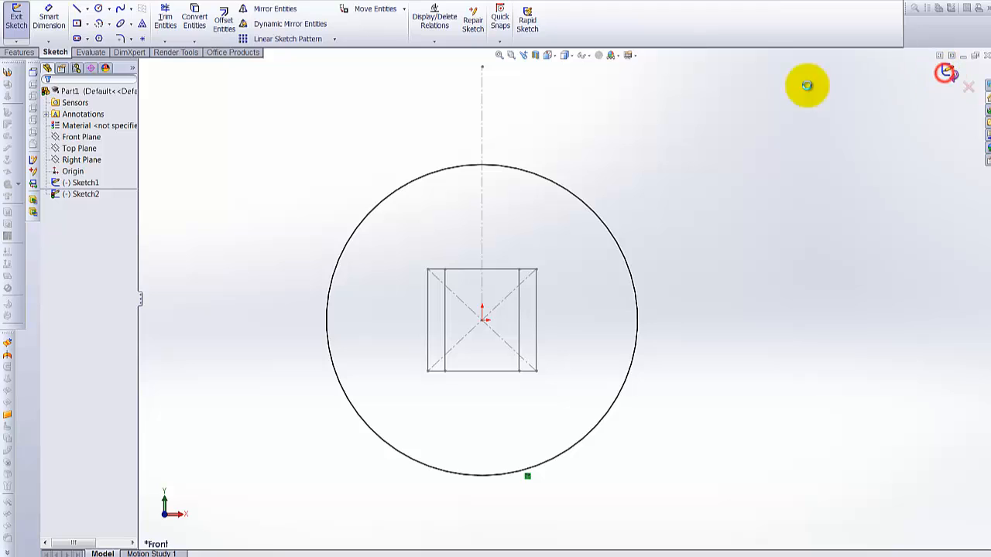
- Hide Sketch1 and extrude the converted circle in Sketch2 as a blind boss 2 mm deep
click(85, 182)
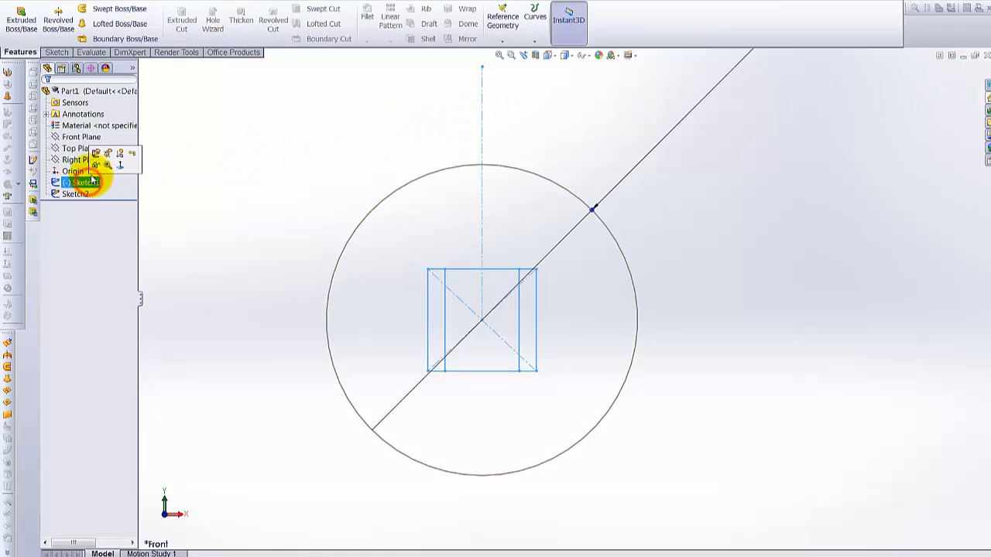
click(96, 167)
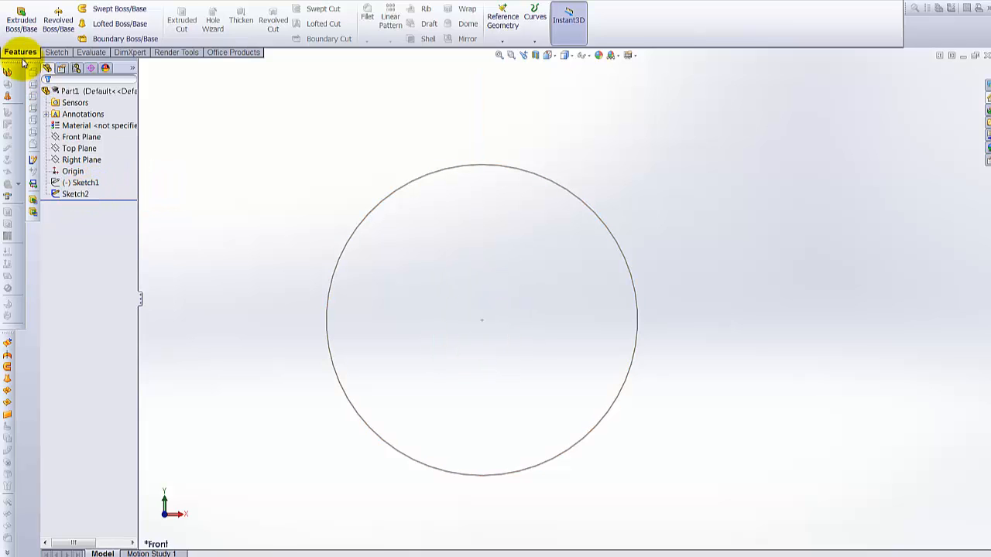
click(21, 23)
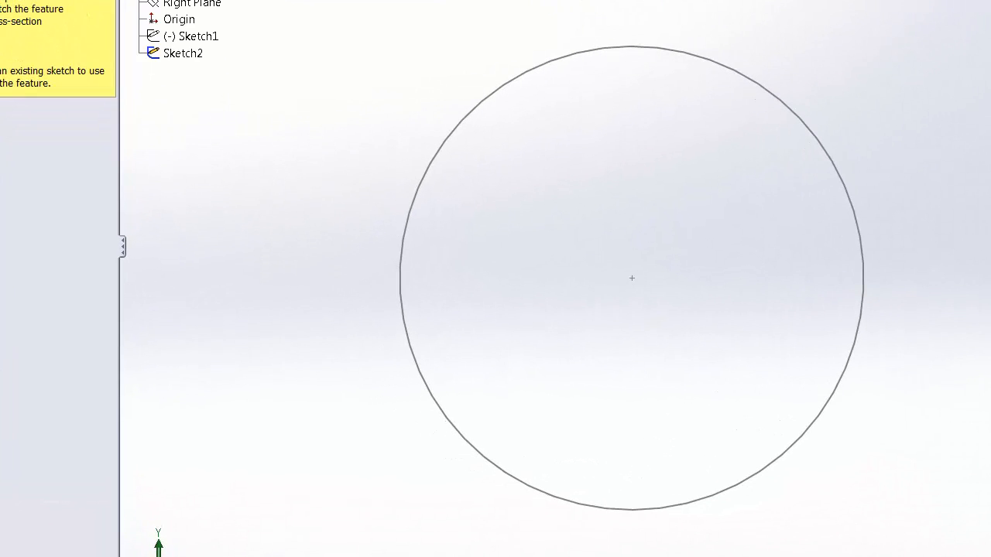
click(181, 53)
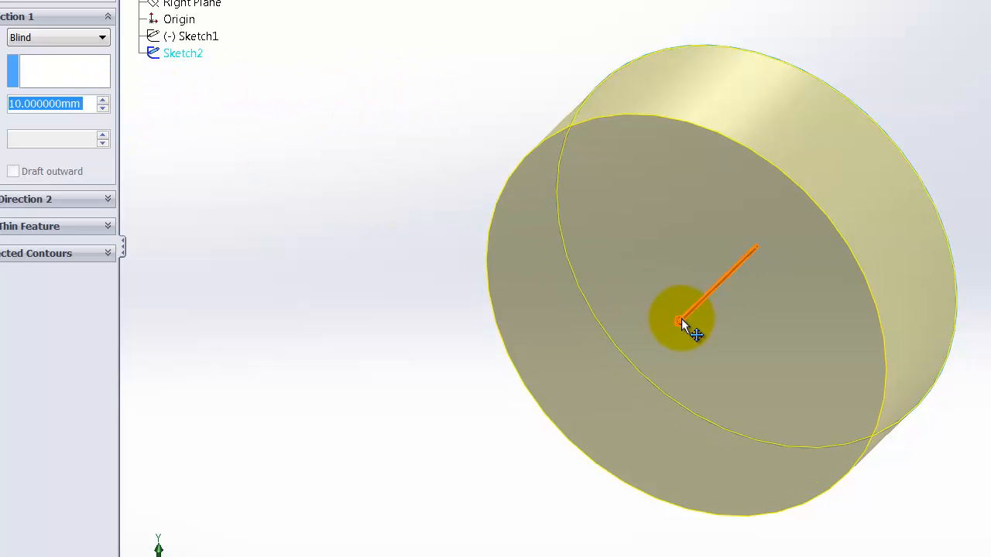
mouse_move(681, 319)
mouse_down()
mouse_move(750, 264)
mouse_move(757, 271)
mouse_up()
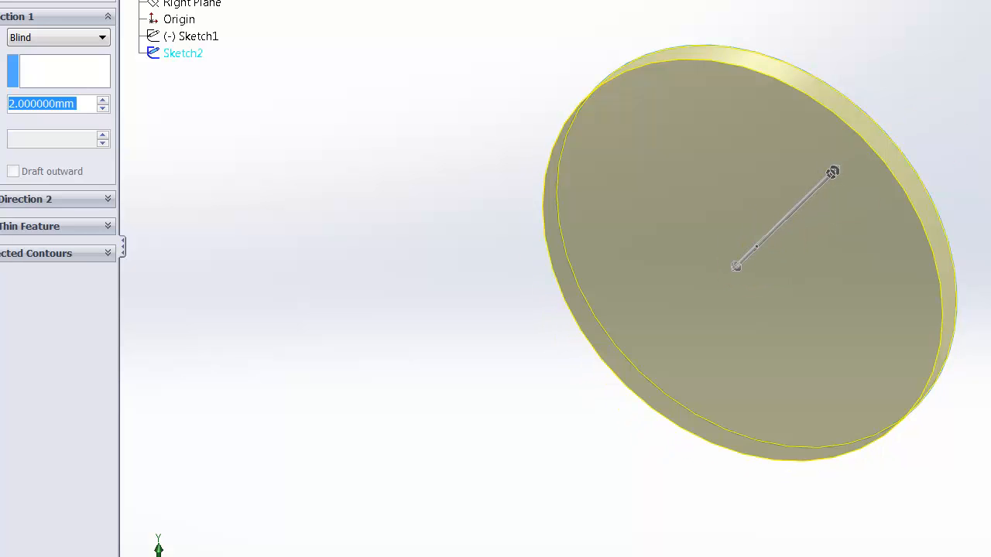
key(Return)
- Start a sketch on the disc's front face and show the layout Sketch1
click(750, 174)
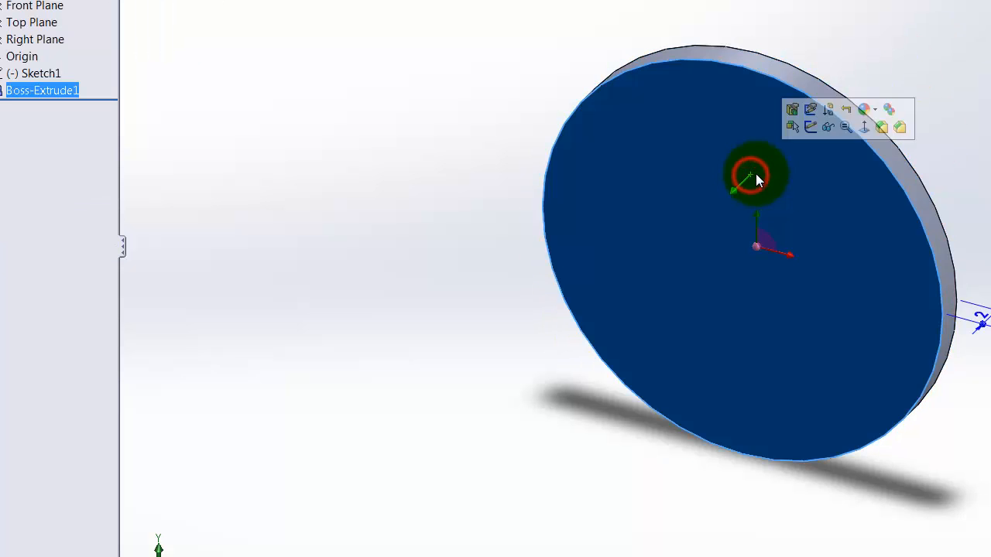
click(809, 133)
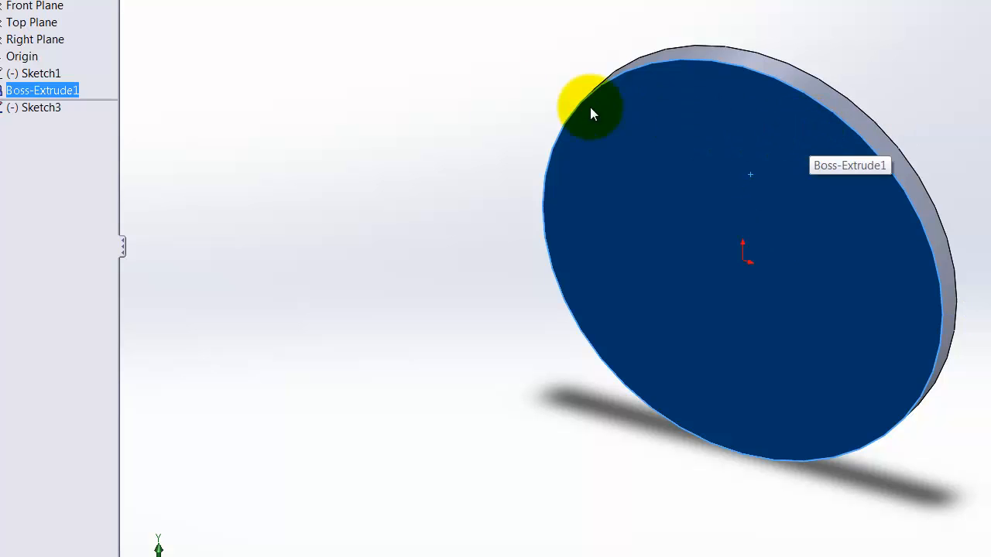
click(45, 74)
click(53, 55)
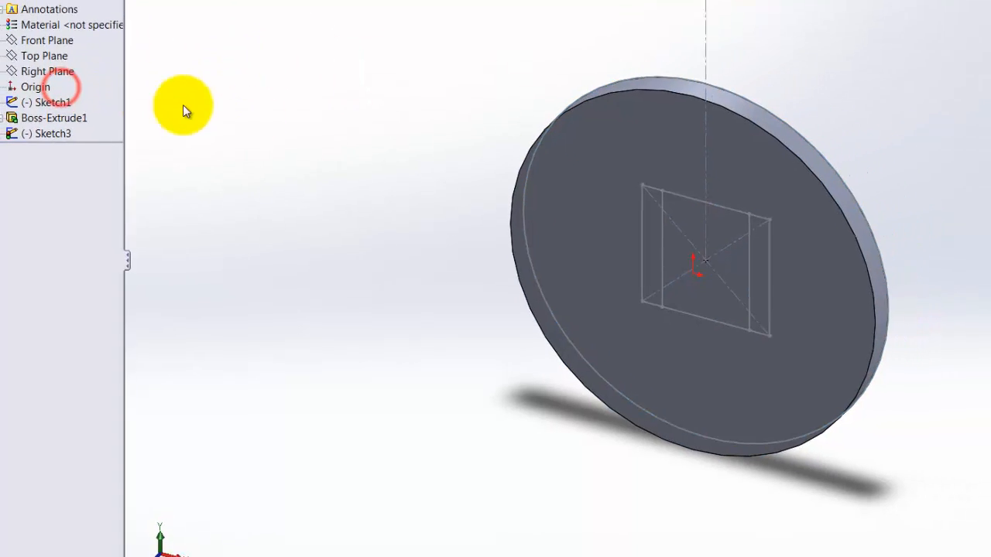
- Convert the four edges of Sketch1's rectangle into the active sketch on the disc face
scroll(731, 178, down, 4)
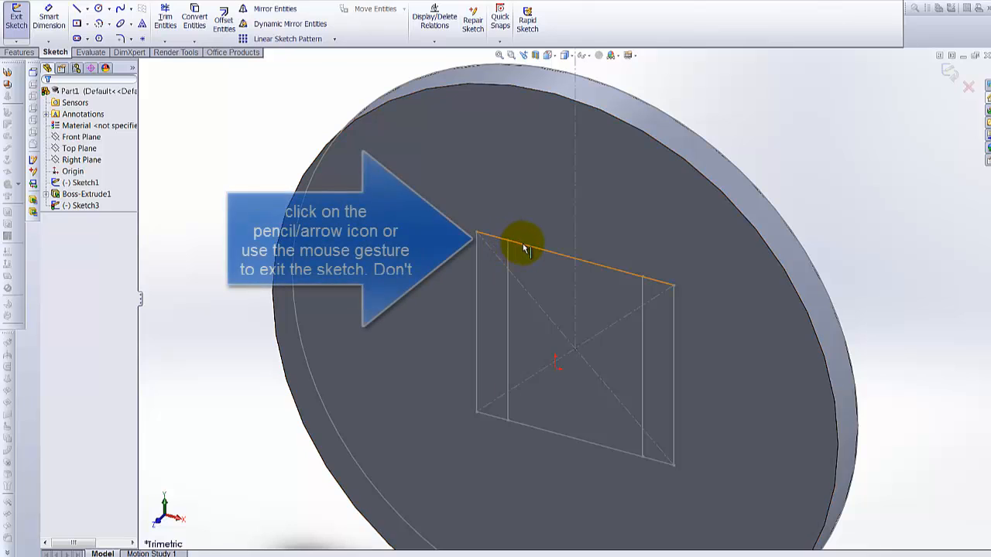
click(524, 245)
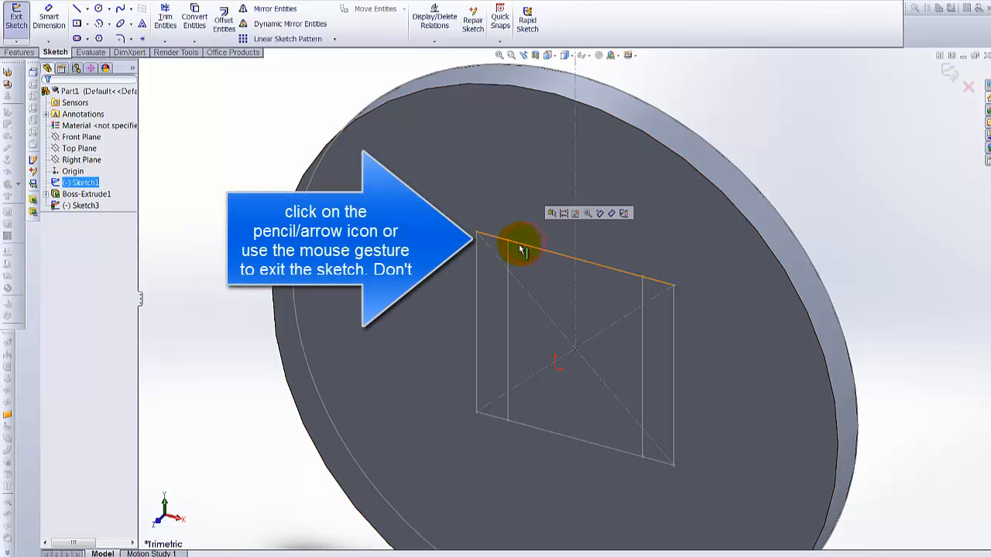
click(574, 435)
click(674, 365)
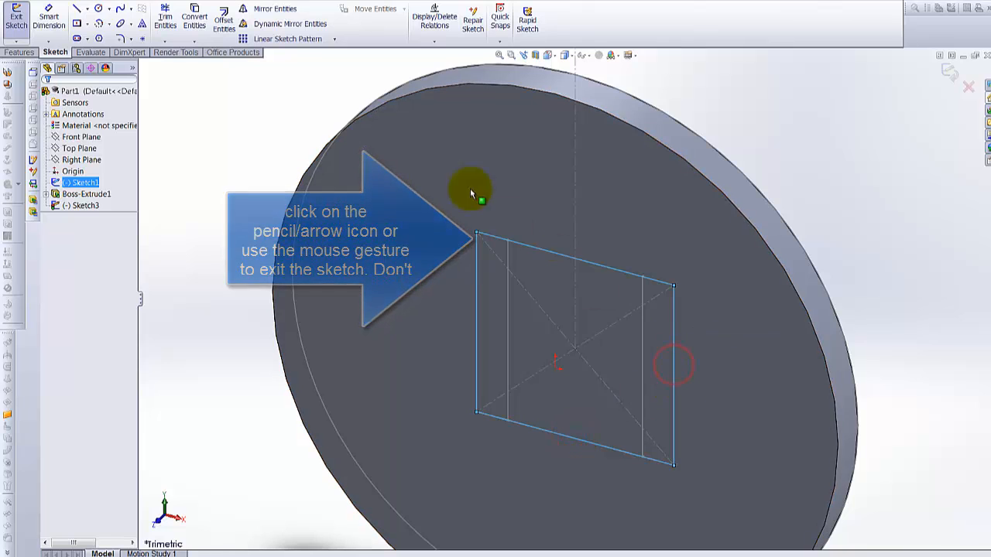
click(200, 15)
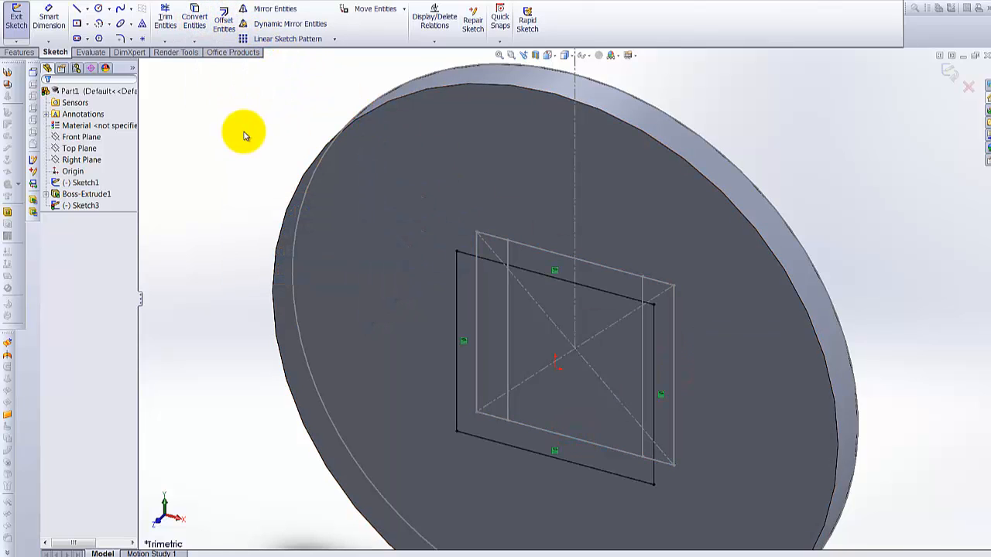
- Extrude the converted rectangle as a blind boss 2 mm deep, merged with the disc
click(20, 52)
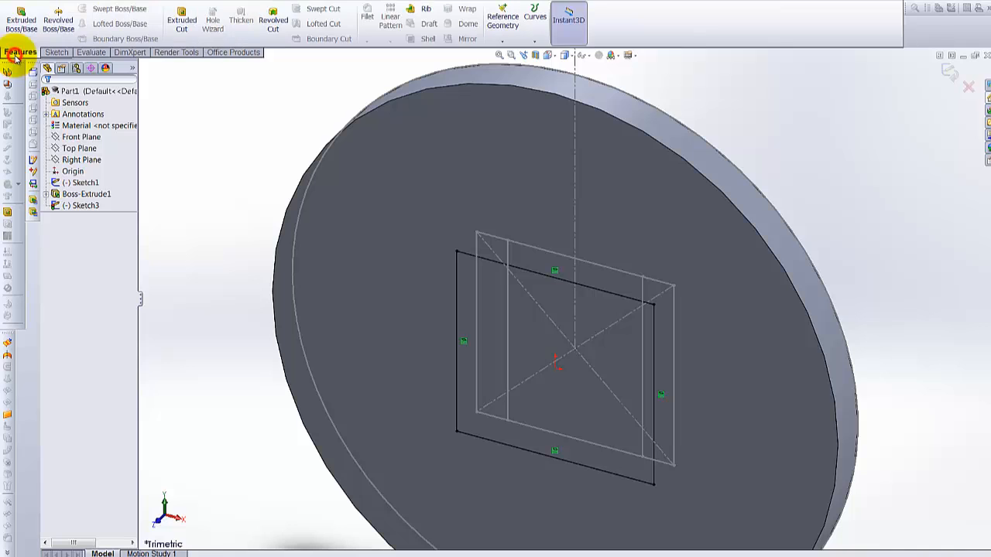
click(24, 25)
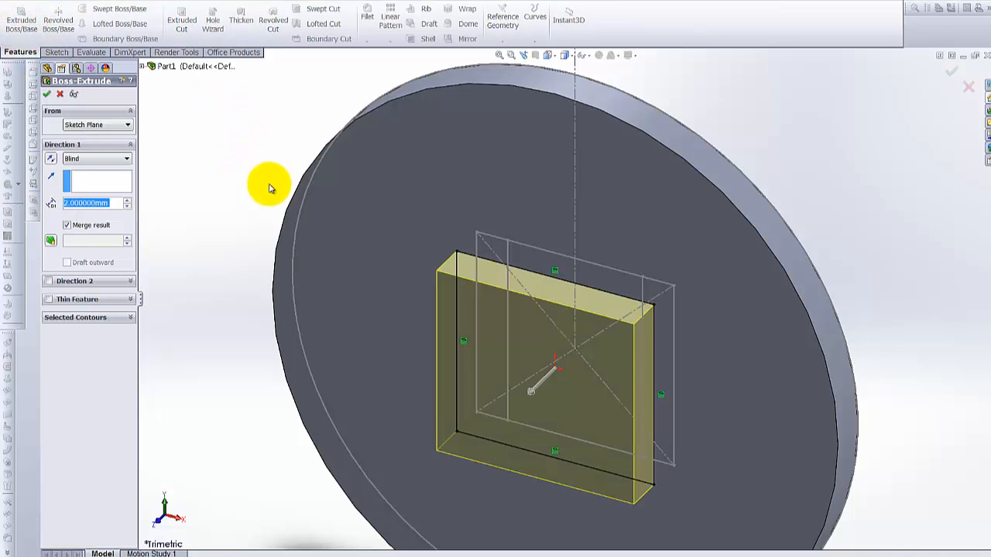
click(950, 74)
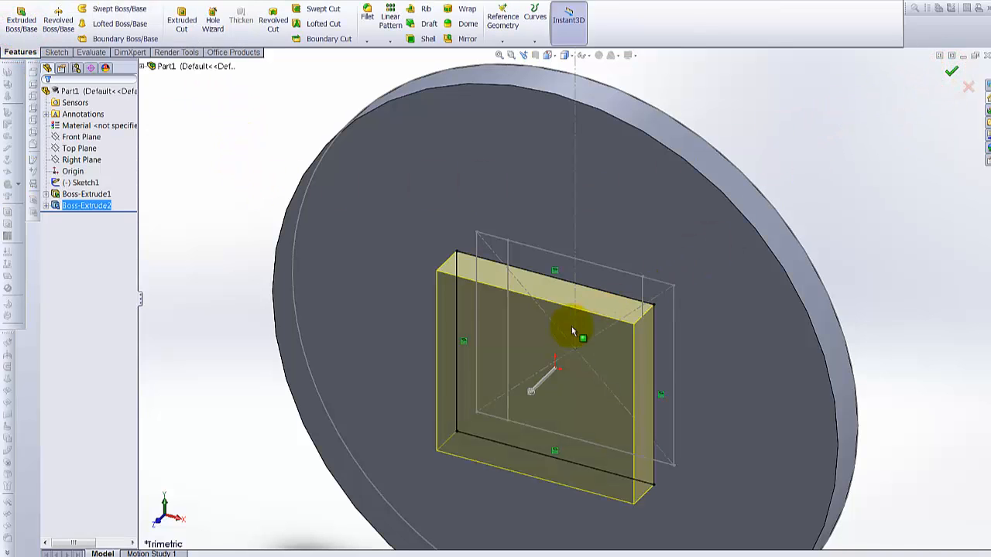
scroll(534, 310, down, 2)
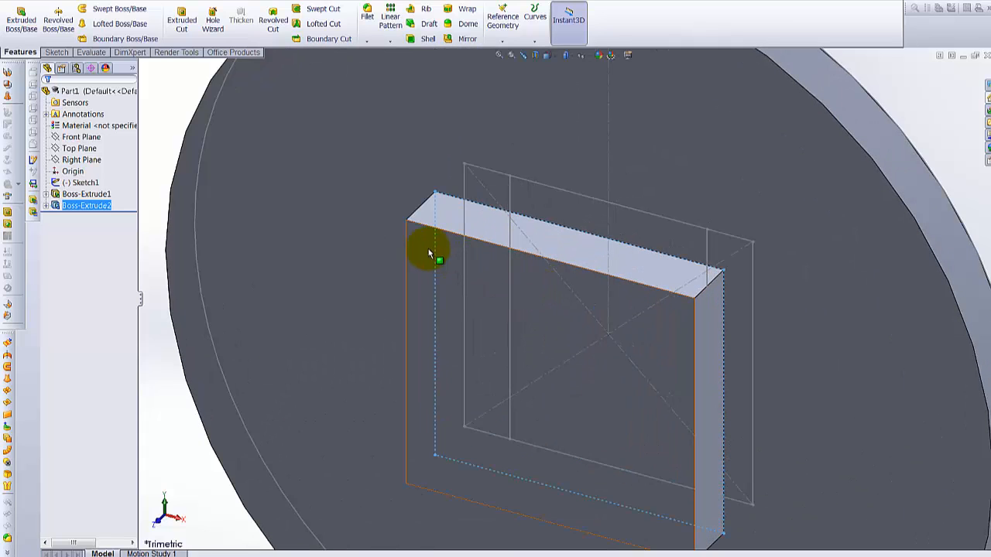
scroll(421, 248, up, 3)
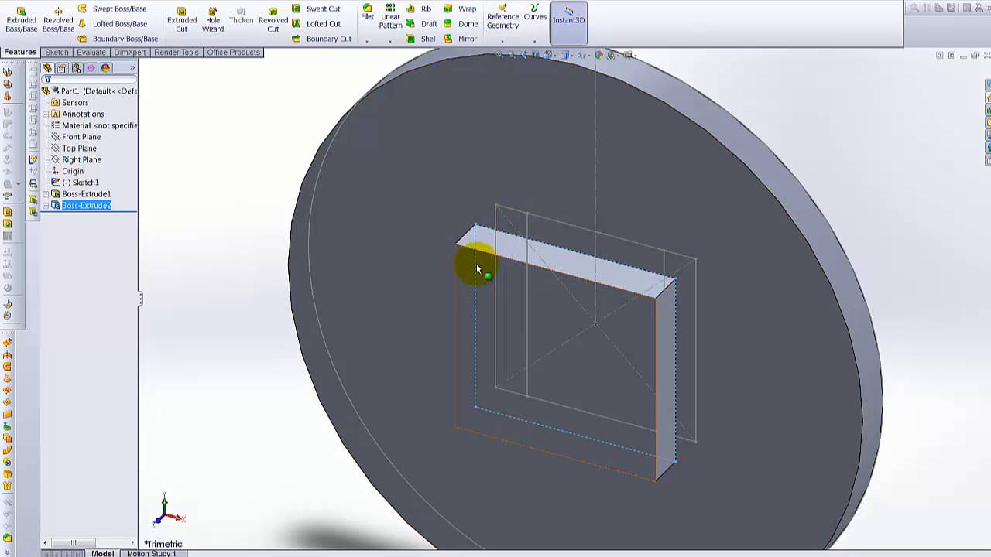
- Hide the layout Sketch1 to inspect the bare part, and show it again
click(83, 184)
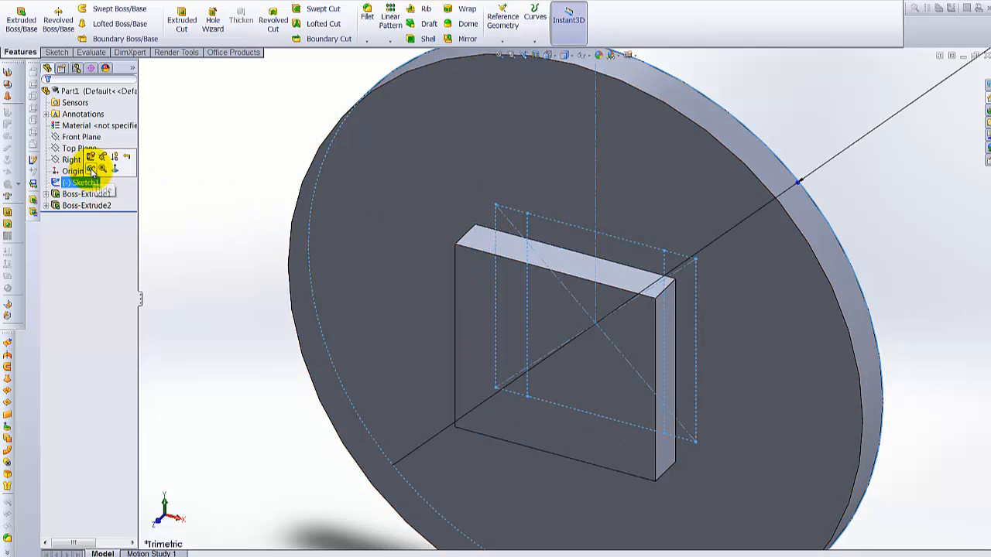
click(92, 171)
click(224, 175)
scroll(646, 362, up, 4)
scroll(645, 363, down, 2)
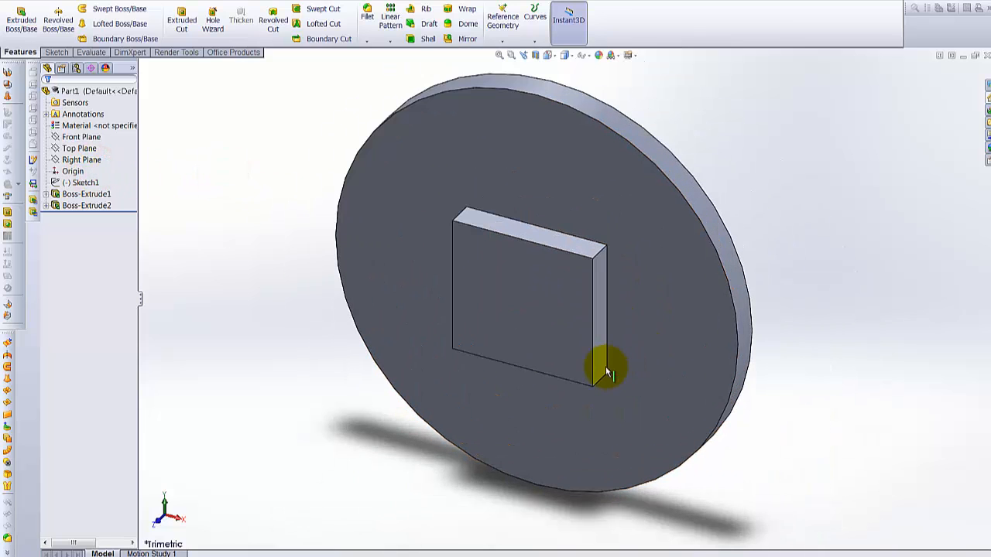
click(85, 183)
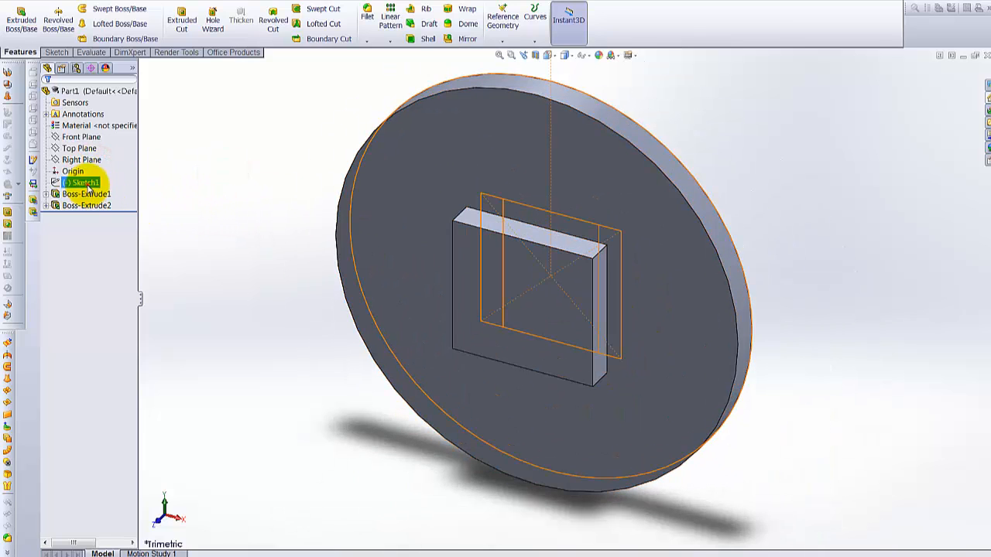
click(203, 171)
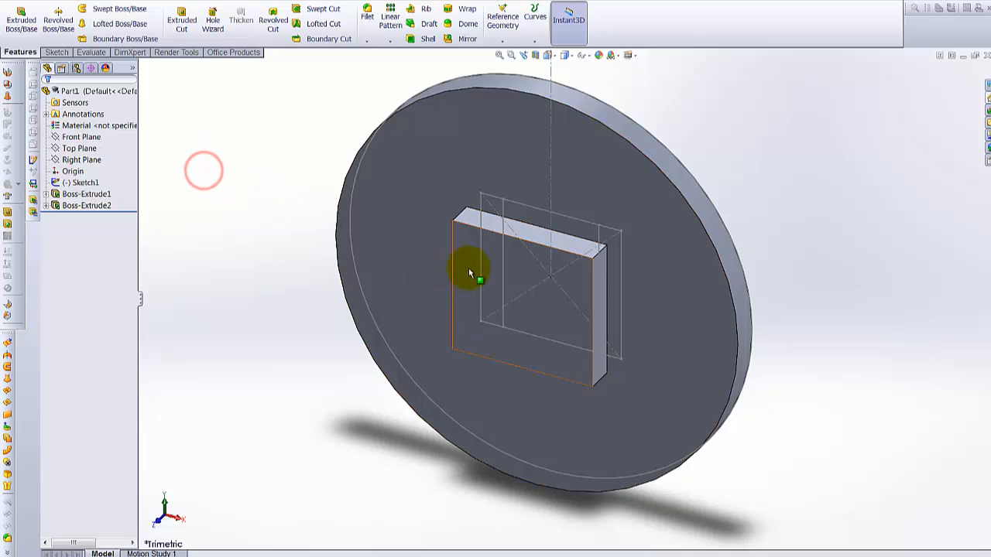
- Start a new sketch on the front face of the rectangular boss
scroll(470, 273, down, 3)
click(470, 260)
right_click(473, 260)
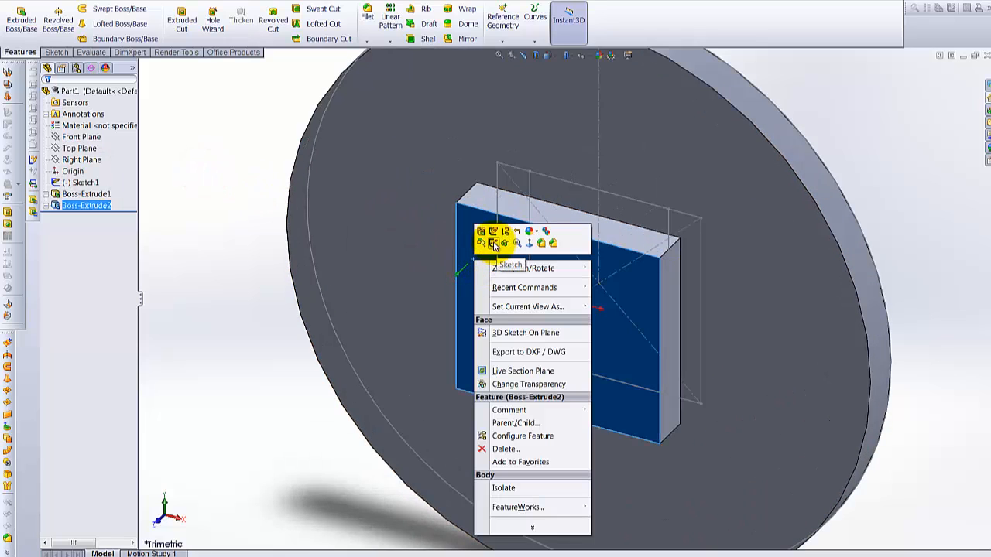
click(494, 245)
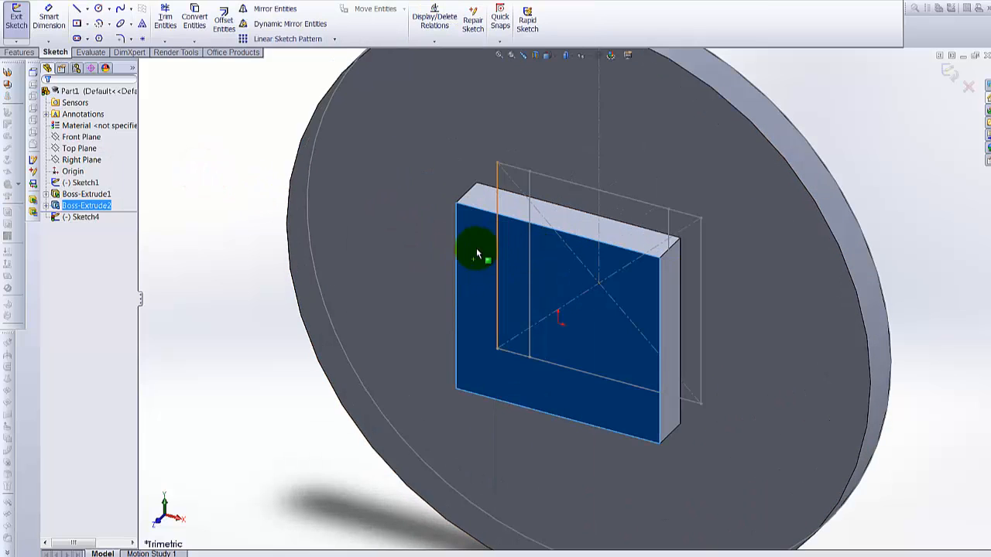
- Convert the rectangle's four outer edges into the new sketch on the boss face
scroll(581, 279, up, 3)
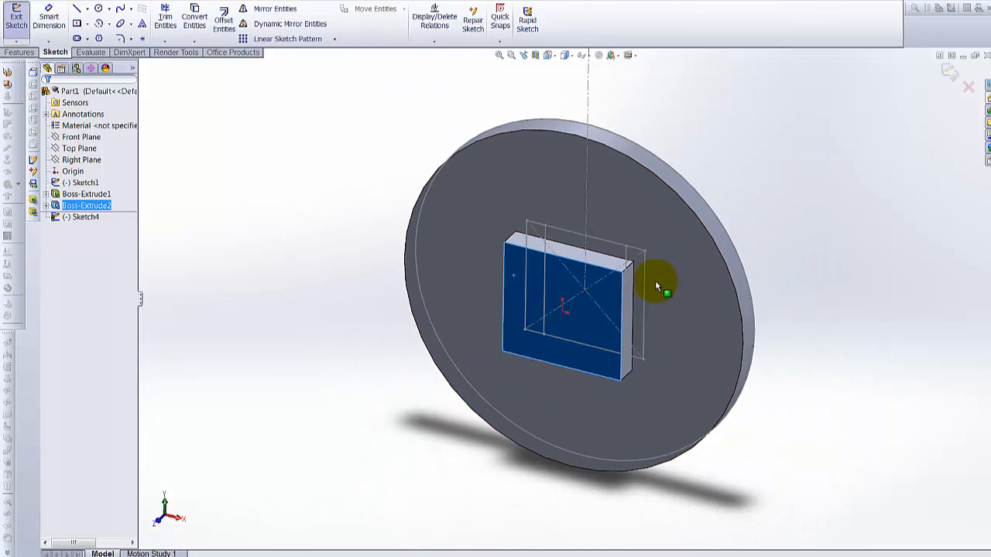
key(ctrl+8)
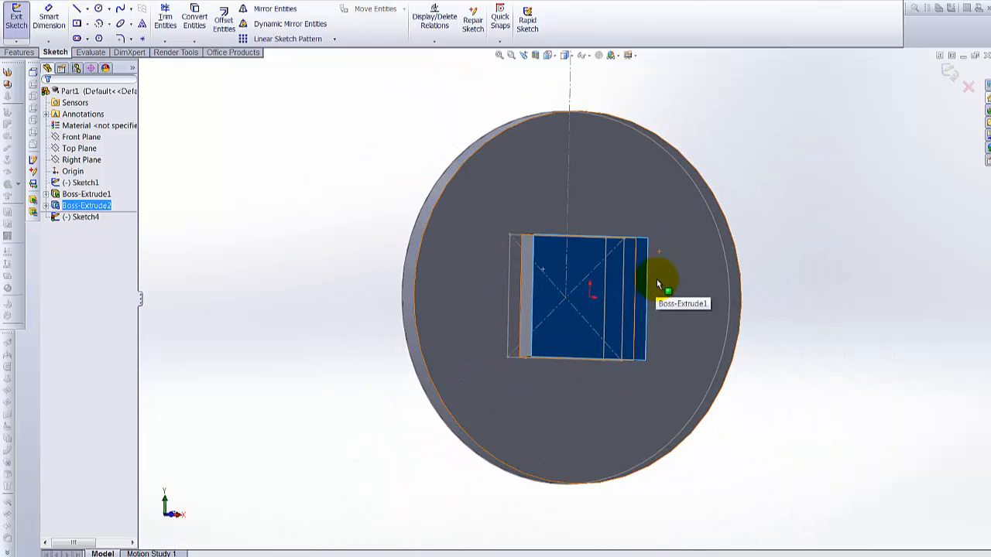
key(ctrl+8)
scroll(635, 360, down, 3)
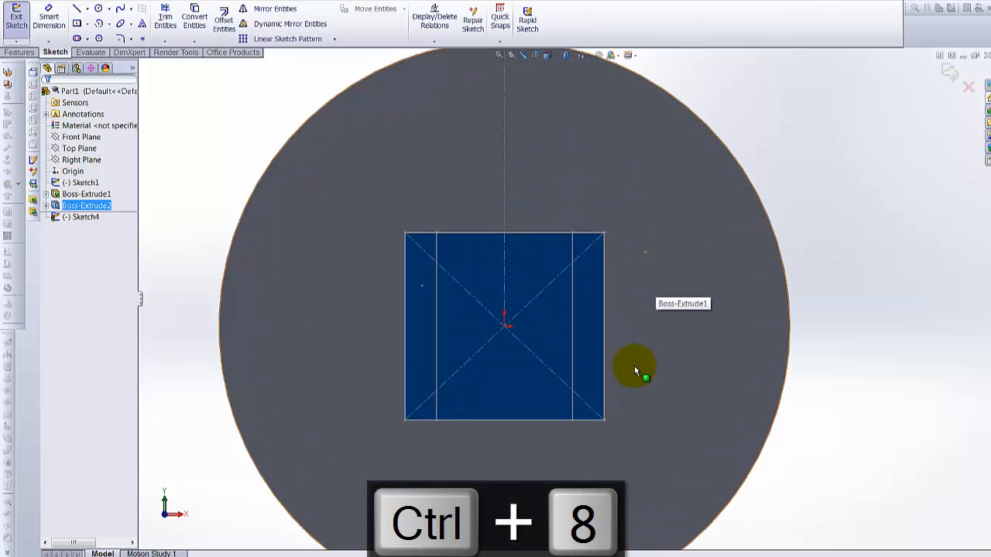
scroll(534, 386, down, 2)
scroll(533, 381, up, 3)
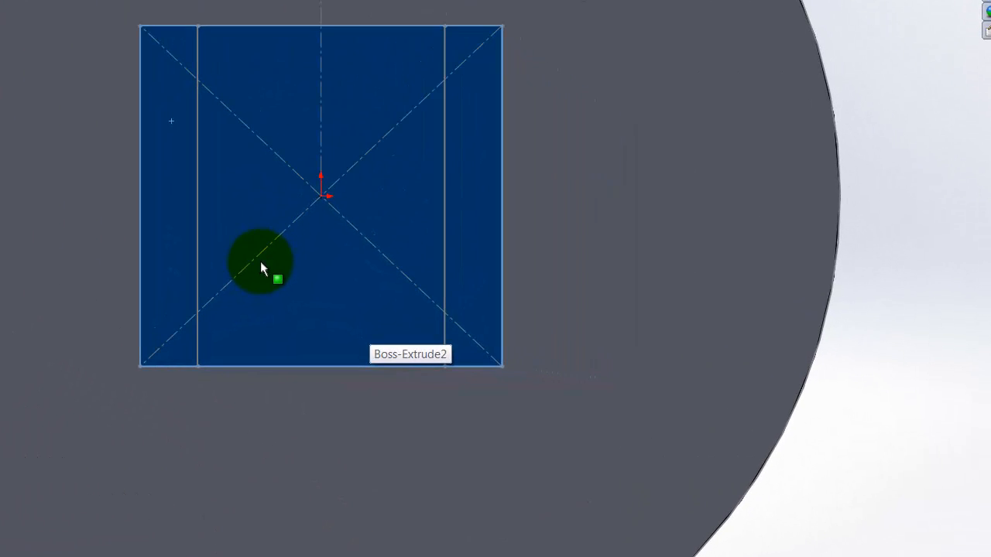
click(197, 121)
ctrl+click(139, 72)
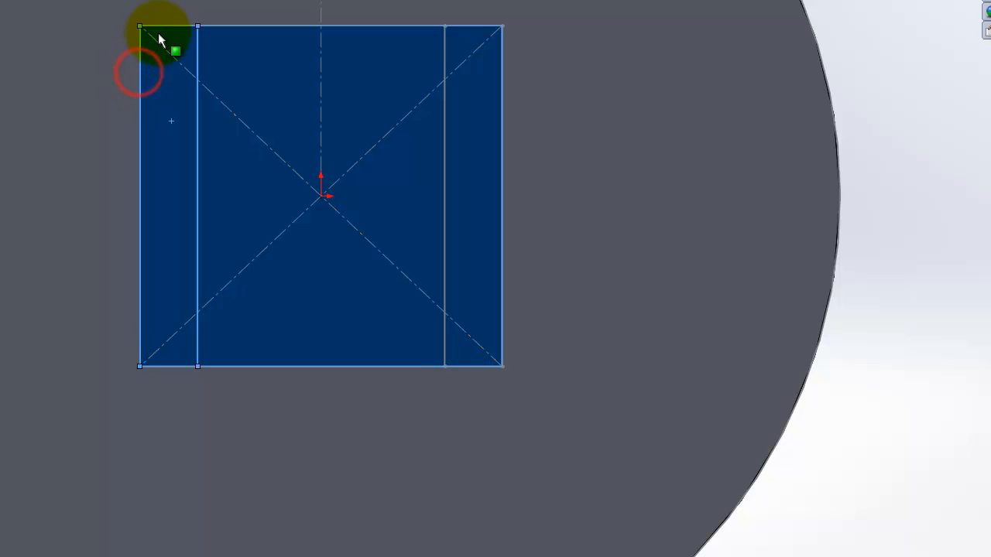
ctrl+click(302, 364)
ctrl+click(442, 245)
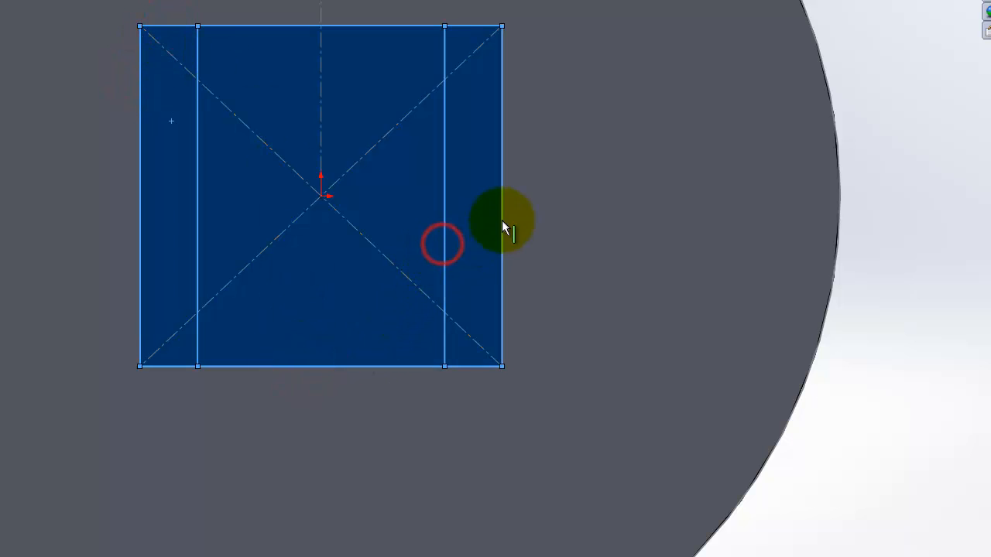
ctrl+click(502, 205)
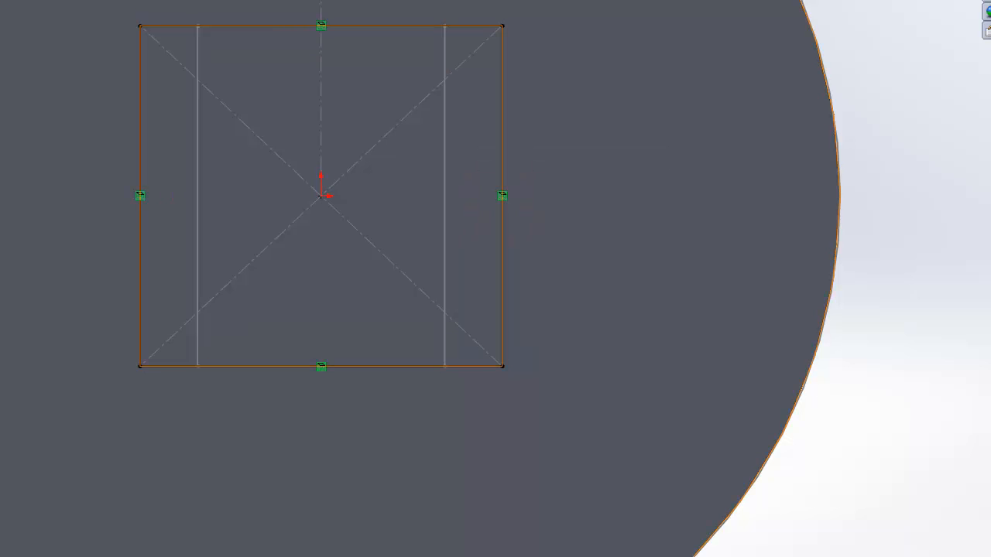
click(889, 63)
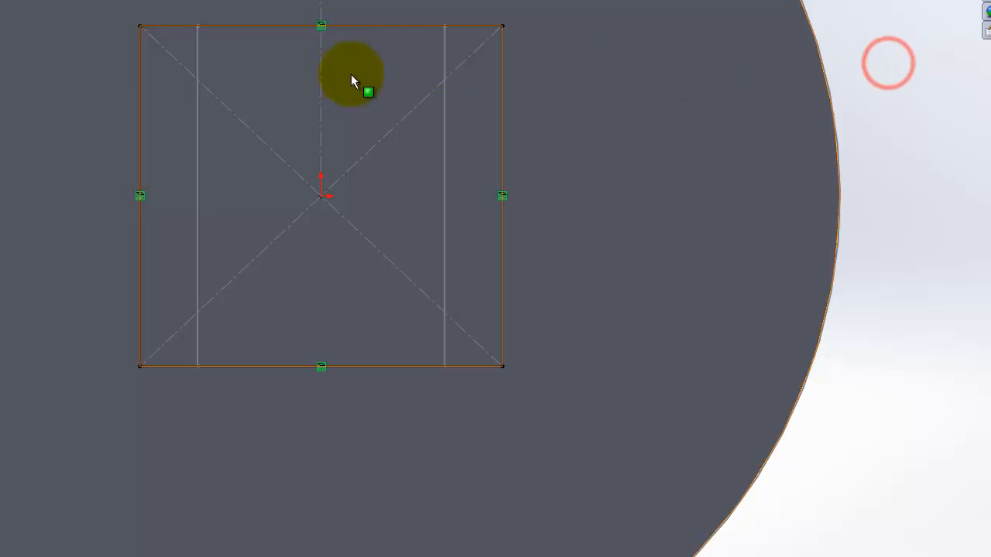
- Convert Sketch1's two inner vertical lines into the active sketch
click(199, 63)
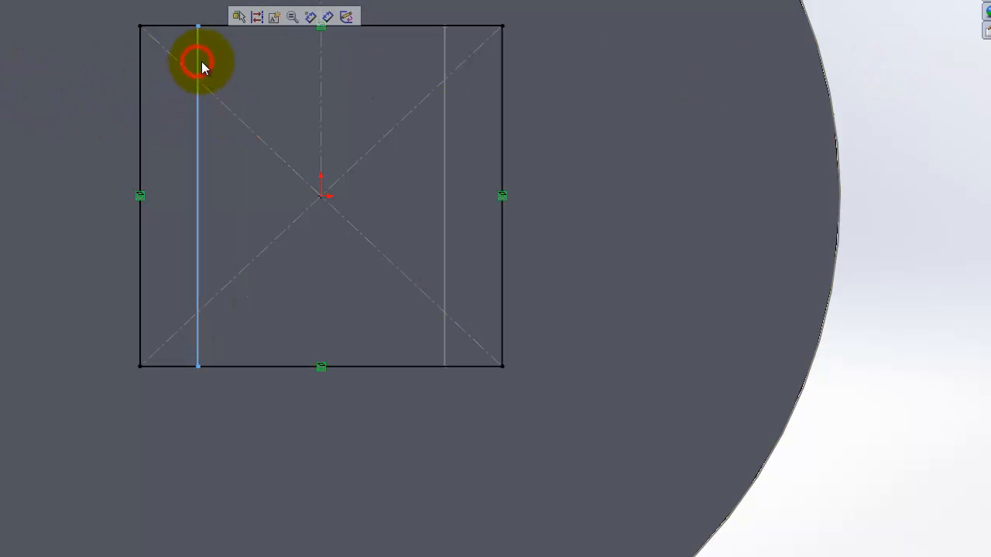
ctrl+click(443, 55)
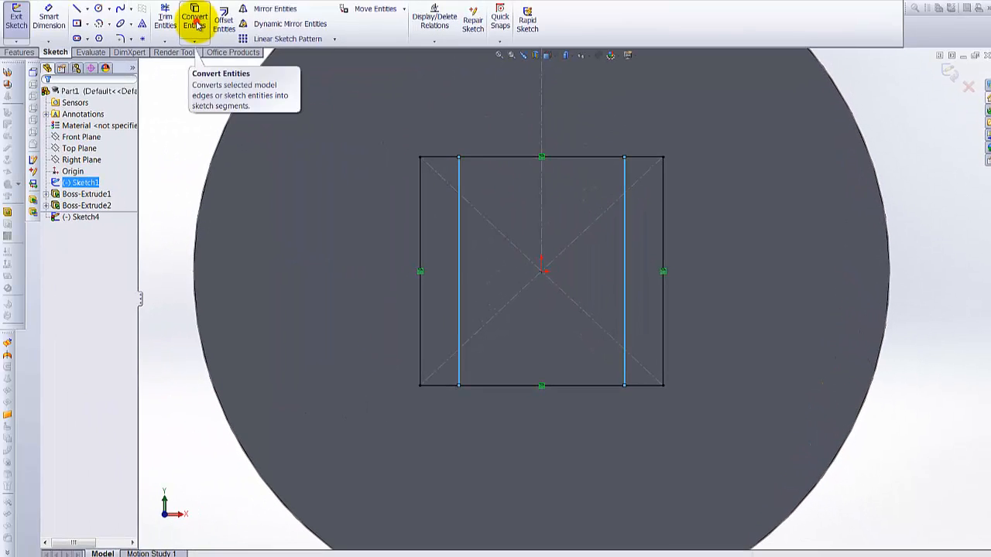
click(195, 21)
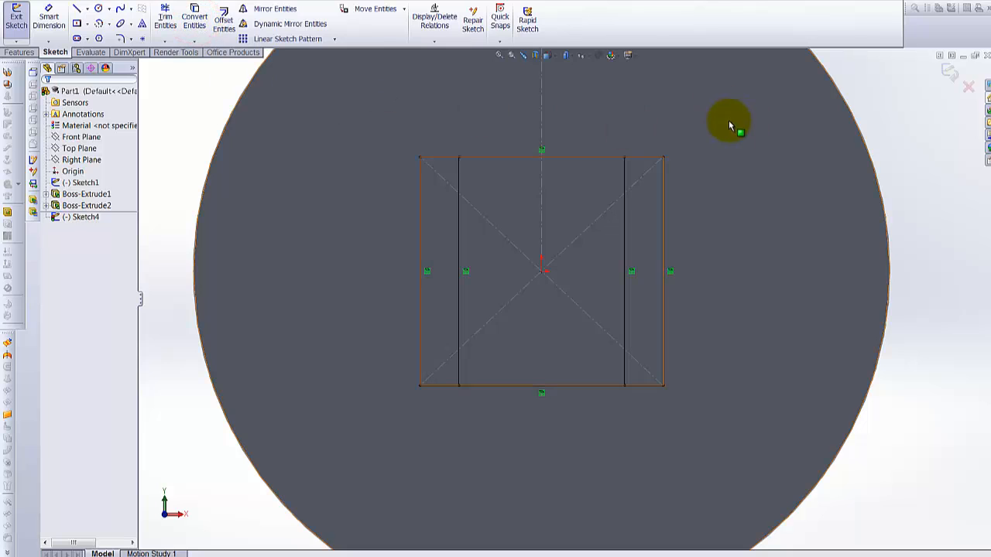
- Hide the layout Sketch1, leaving the sketch on the boss face open for editing
click(165, 17)
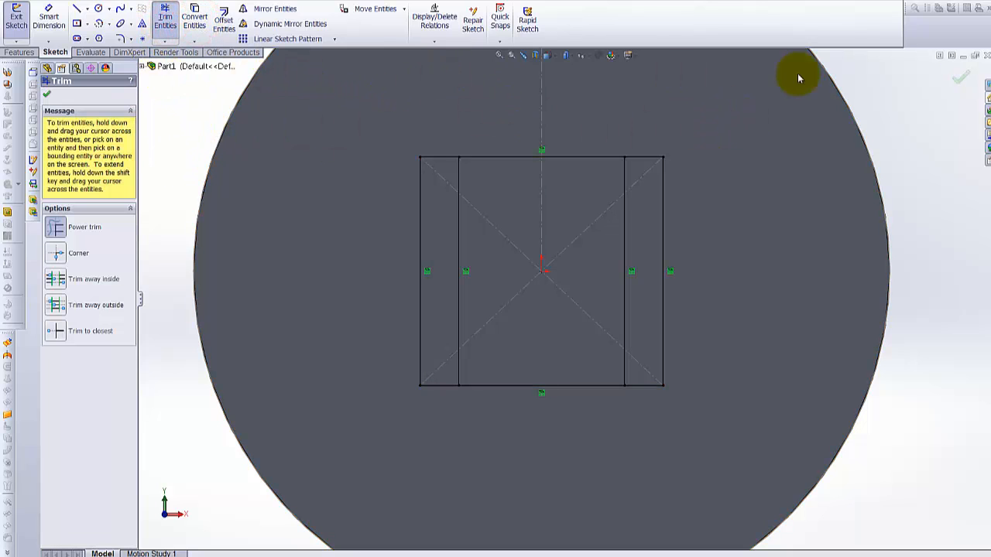
click(47, 93)
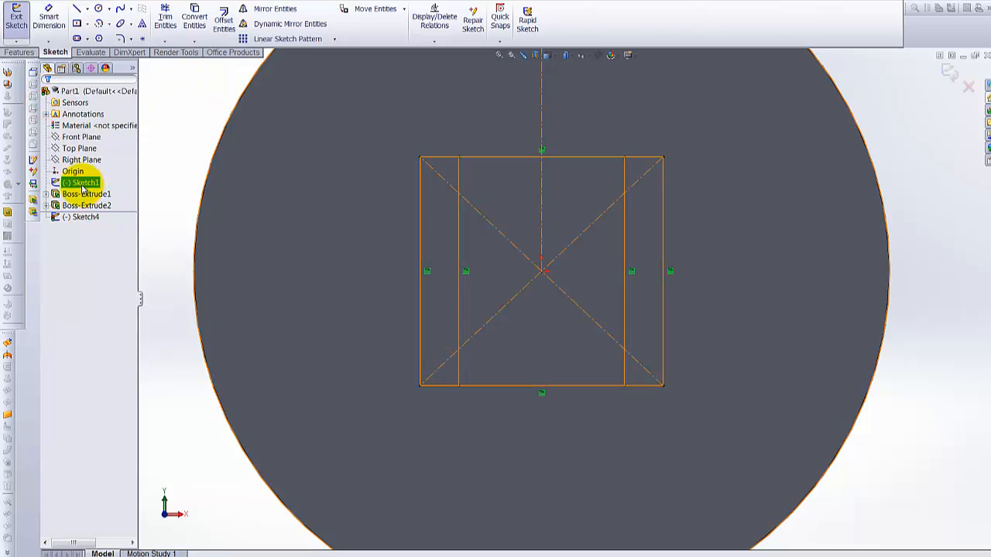
click(80, 184)
click(85, 171)
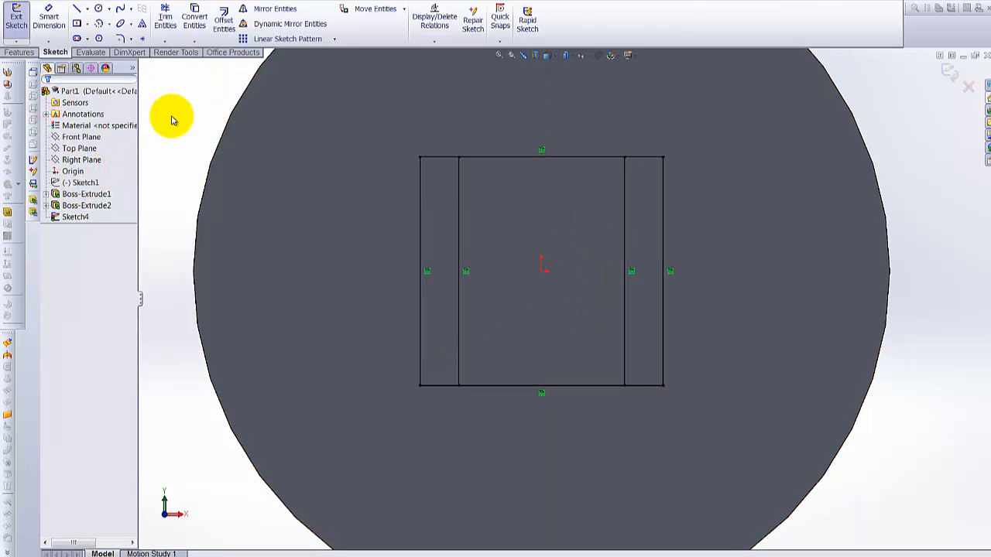
click(255, 89)
- Power-trim the middle segments of the rectangle's top and bottom edges between the two inner vertical lines
click(164, 19)
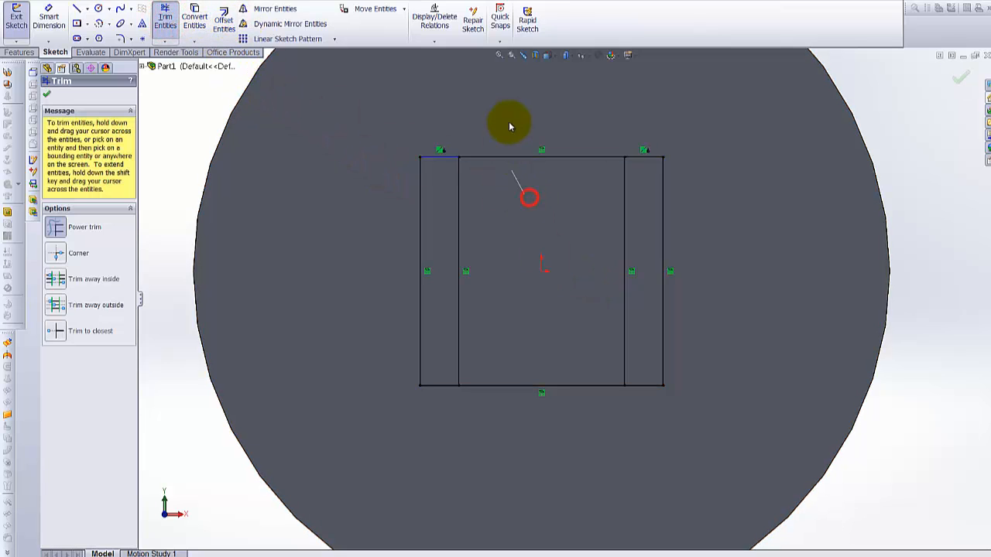
drag(515, 204, 517, 126)
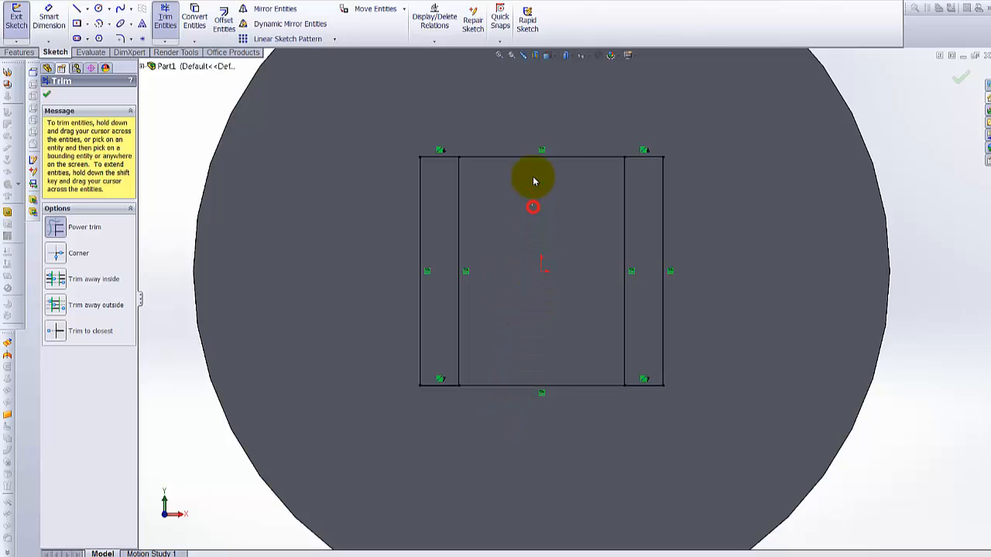
click(47, 94)
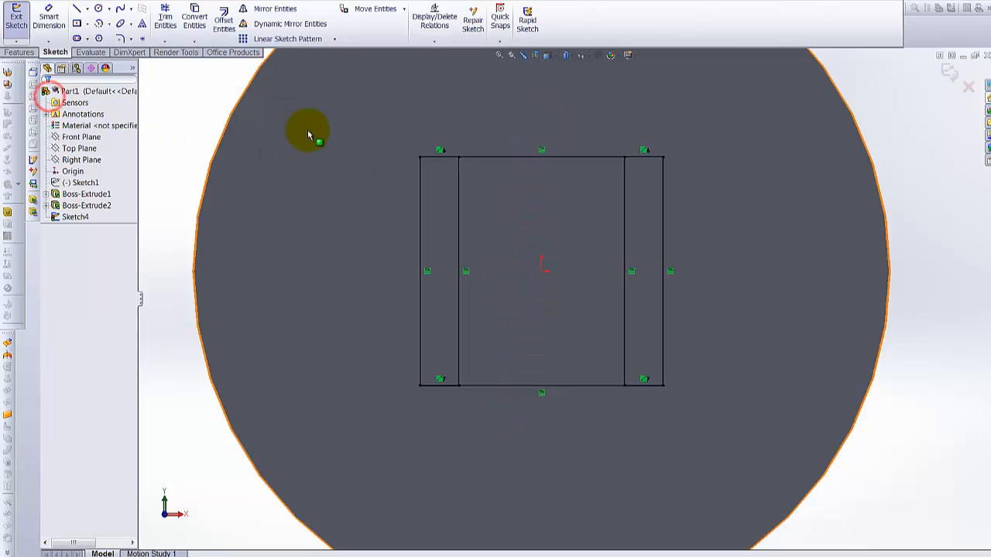
- Try to delete the middle segment of the rectangle's top edge, between the two side strips
click(159, 109)
key(f)
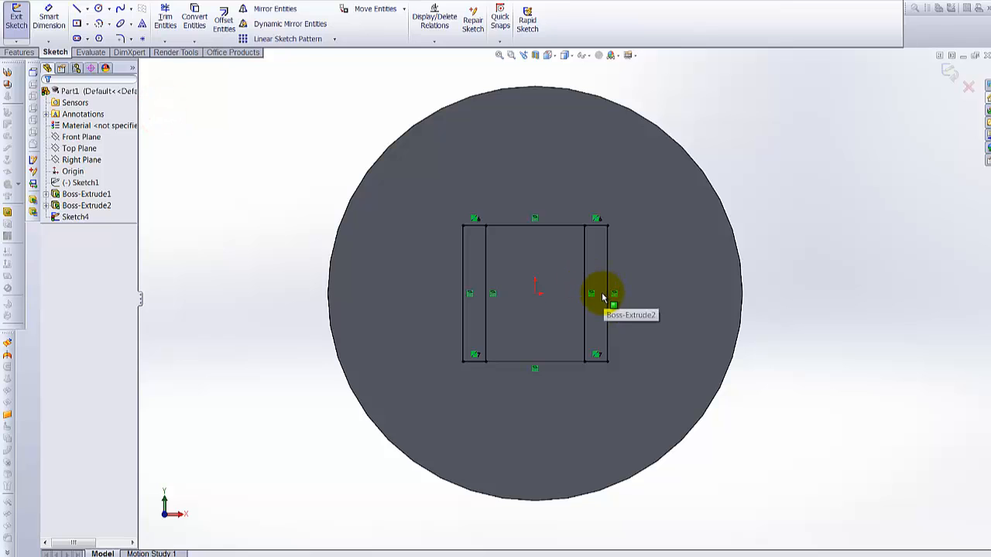
middle_drag(603, 297, 566, 248)
scroll(563, 244, down, 3)
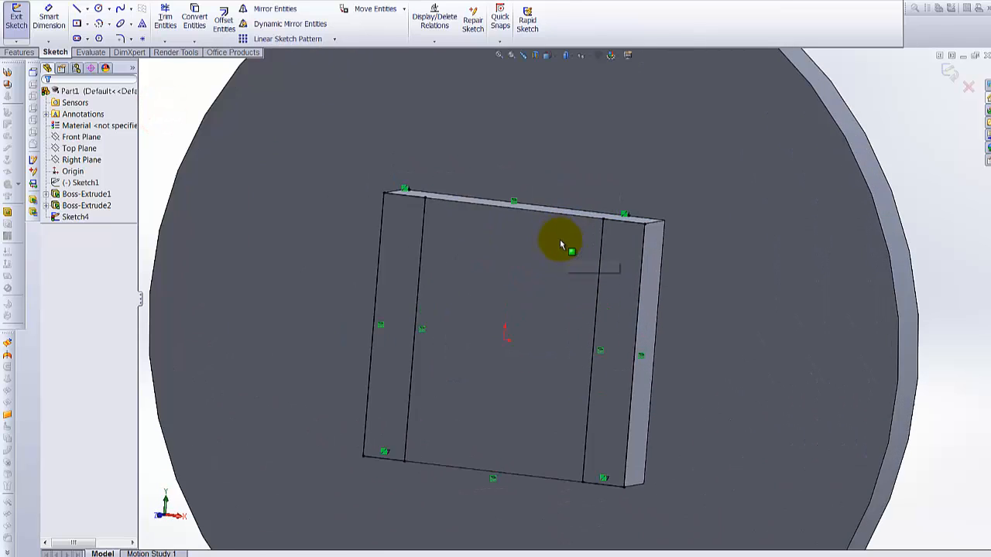
scroll(559, 239, down, 3)
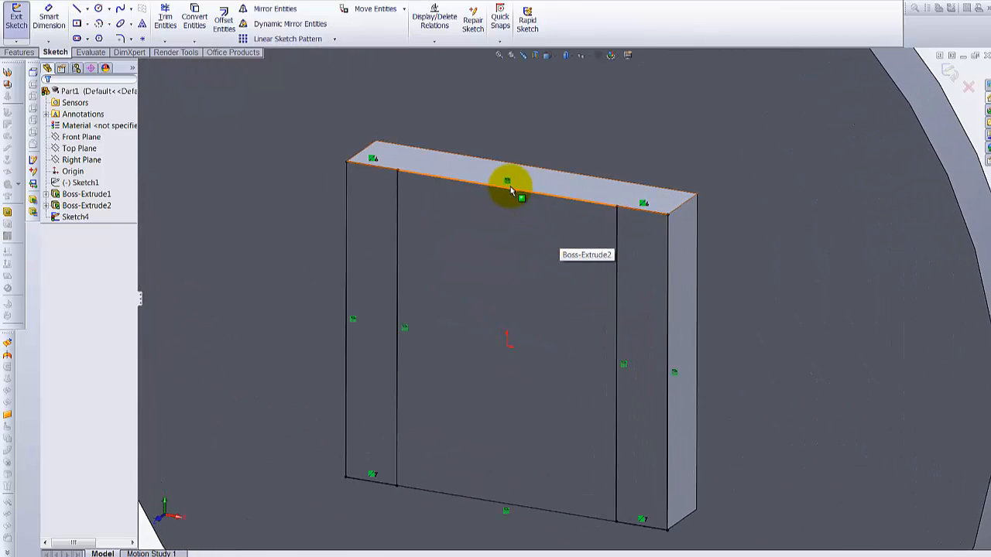
click(514, 191)
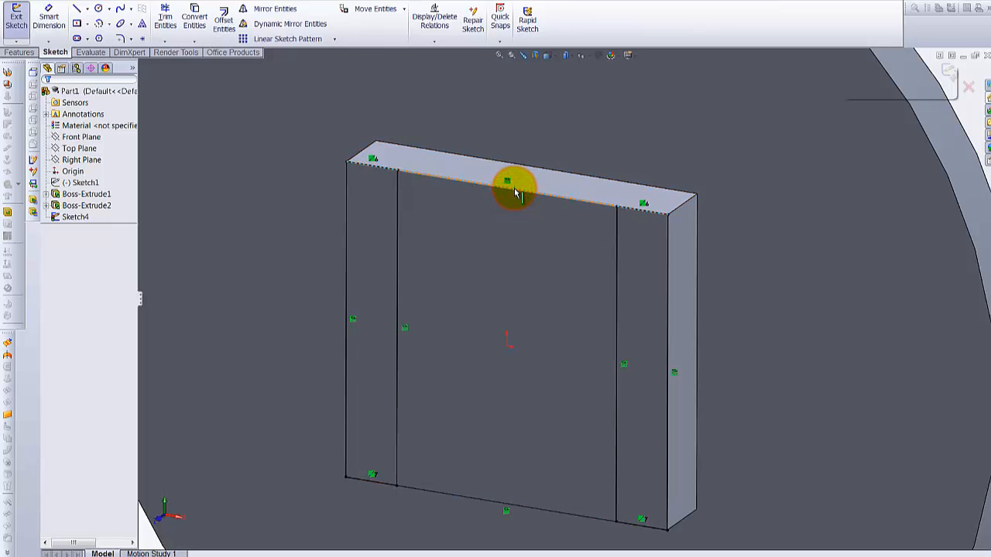
key(Delete)
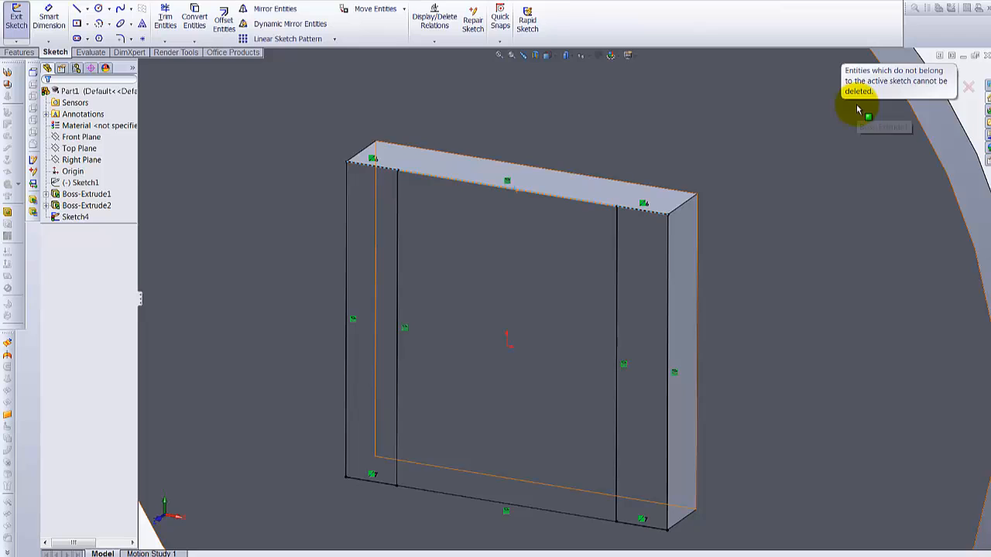
- Change the display style to Shaded, without model edges, so that only the sketch outlines show on the boss
scroll(813, 147, up, 3)
scroll(774, 201, down, 1)
scroll(469, 334, up, 1)
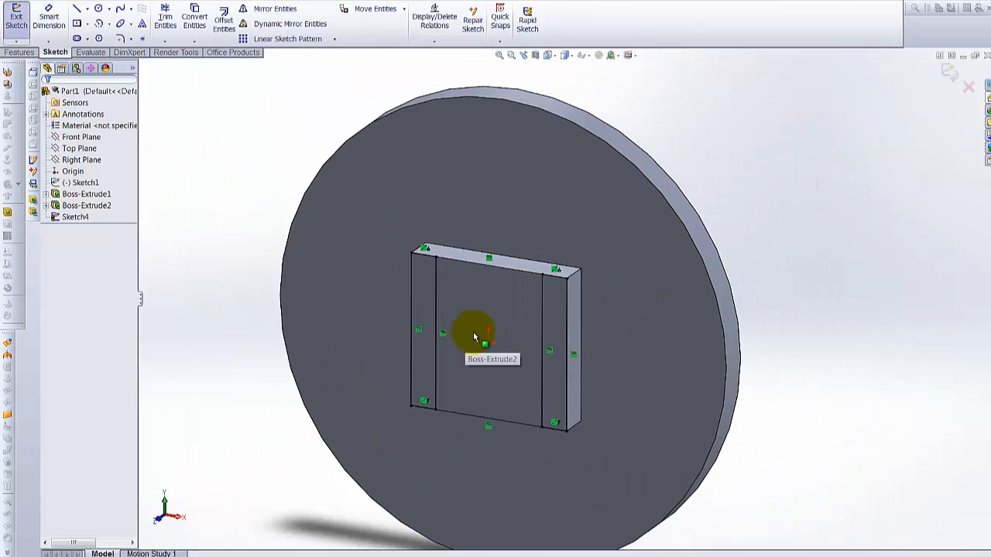
middle_drag(474, 333, 552, 246)
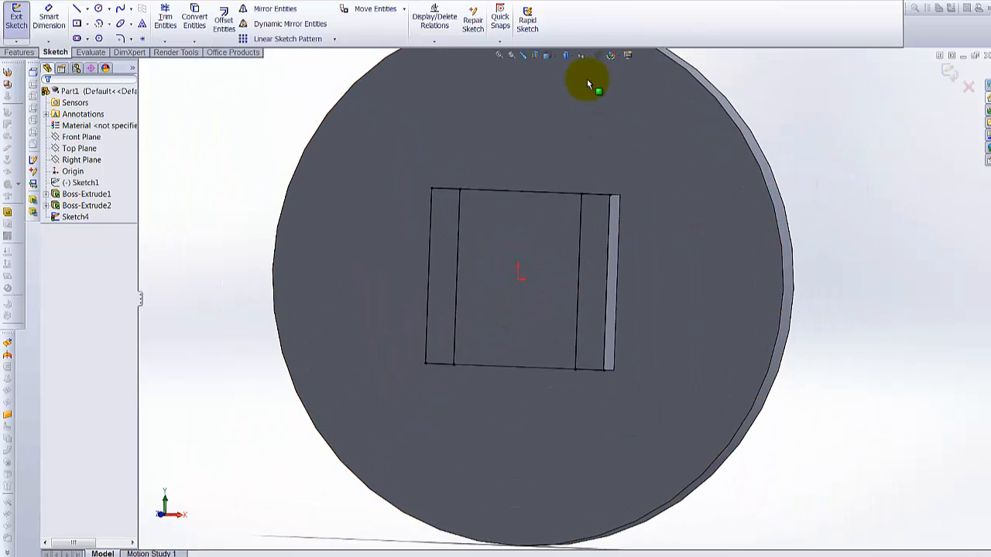
click(551, 56)
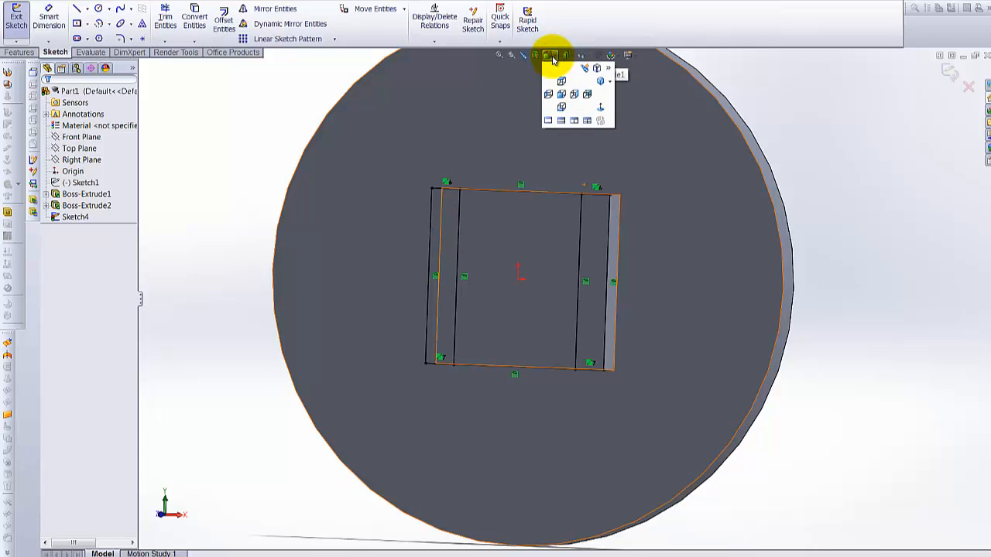
click(566, 56)
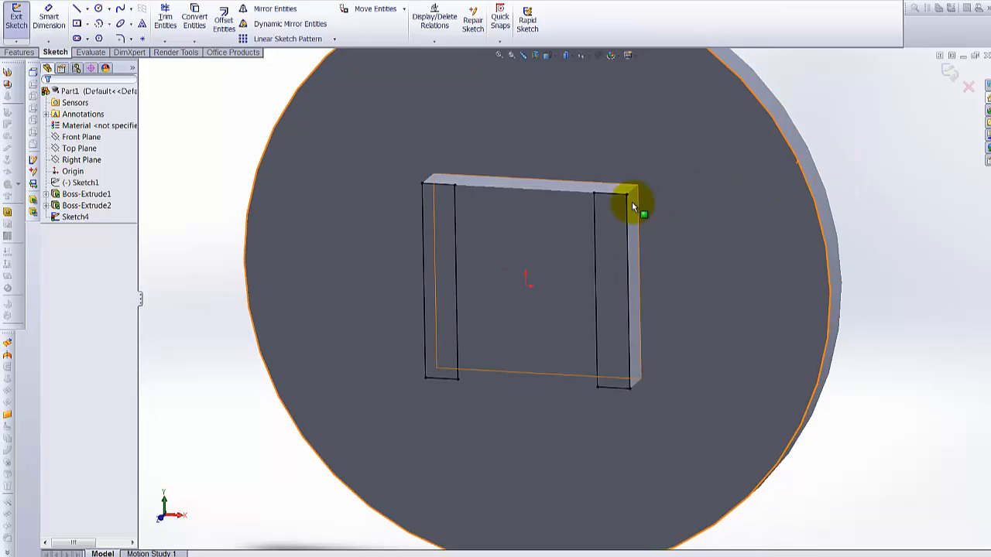
- Compare the Shaded With Edges and Shaded display styles on the boss's top edge, ending with Shaded
scroll(632, 206, down, 5)
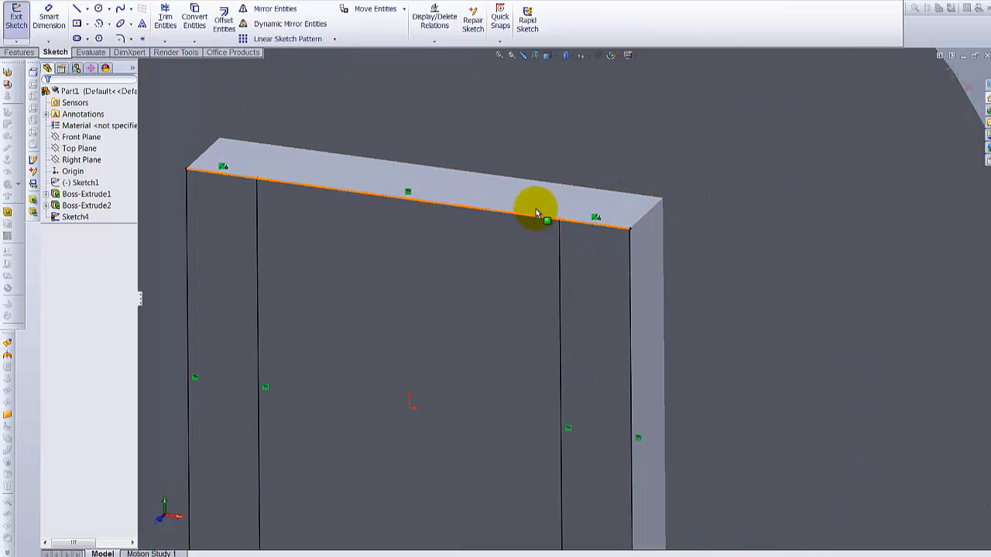
click(554, 56)
click(566, 56)
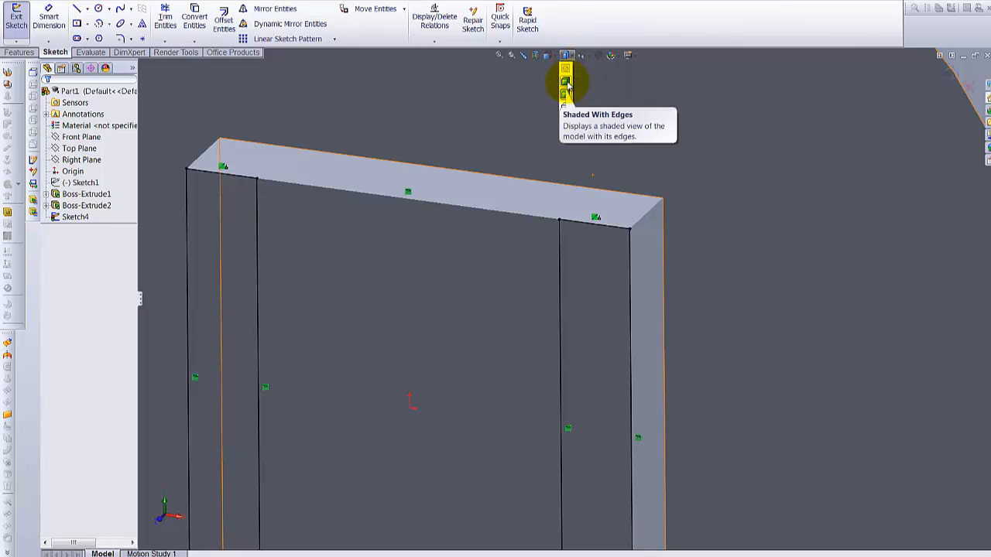
click(566, 84)
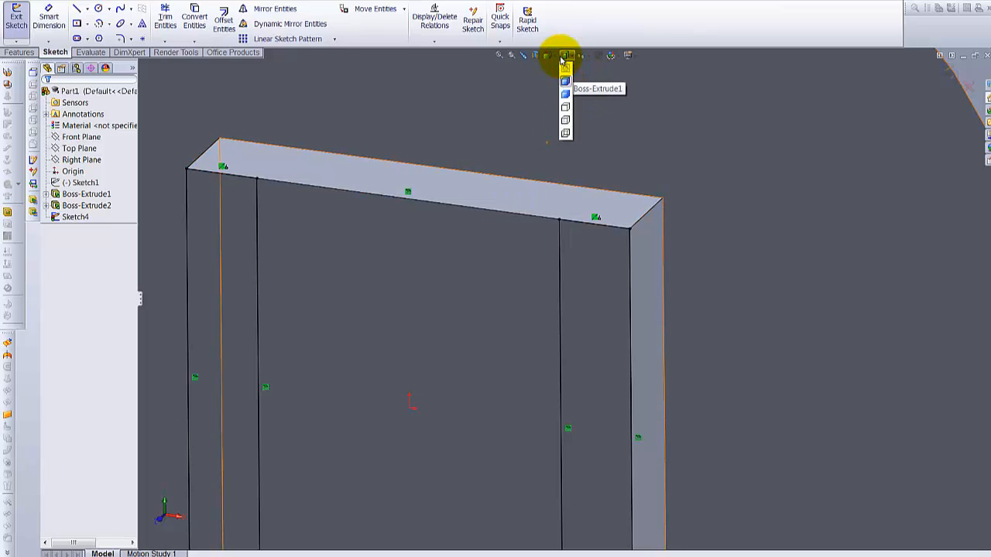
click(567, 94)
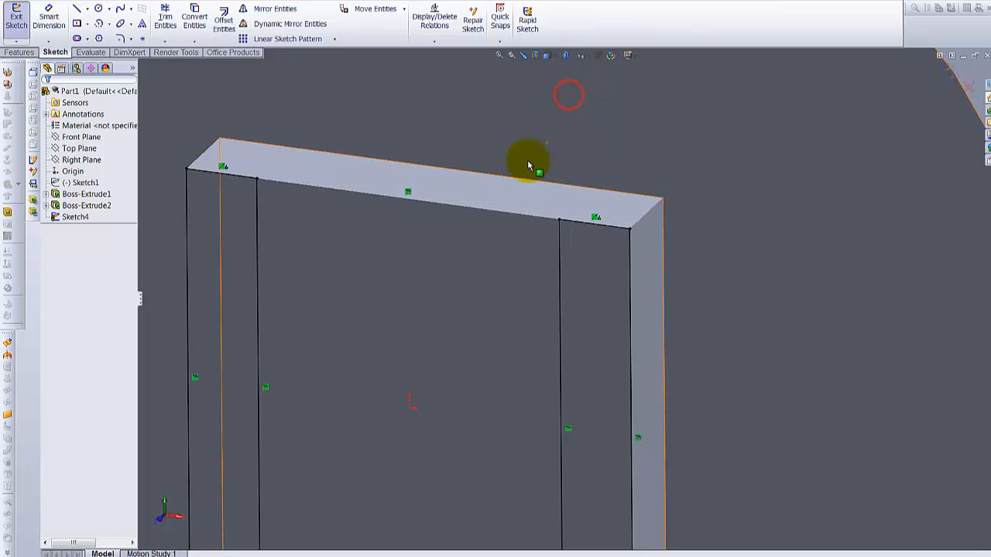
scroll(518, 194, up, 5)
scroll(518, 214, up, 3)
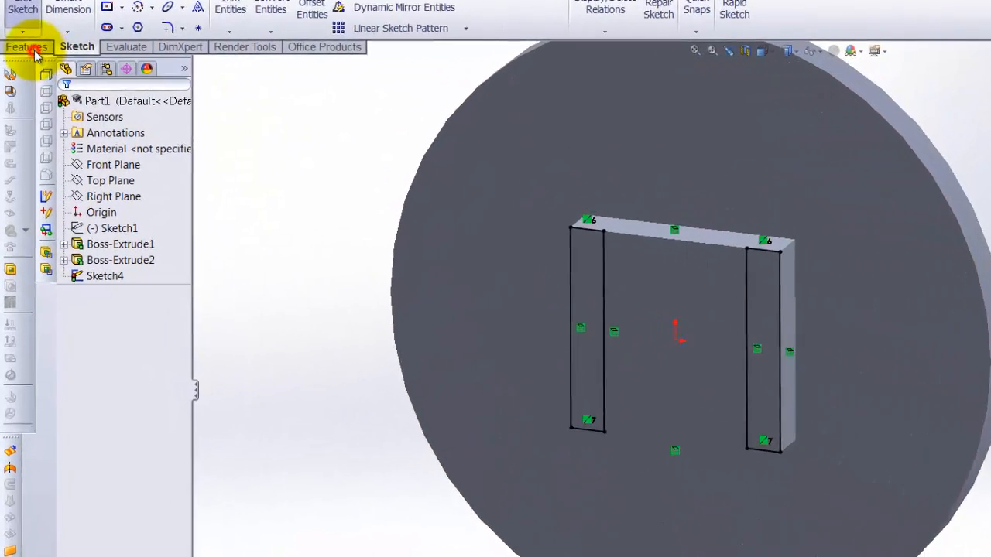
- Extrude the two side strips outward from the boss face by 26 mm, Blind, with the result merged
click(21, 50)
click(23, 27)
scroll(716, 460, up, 3)
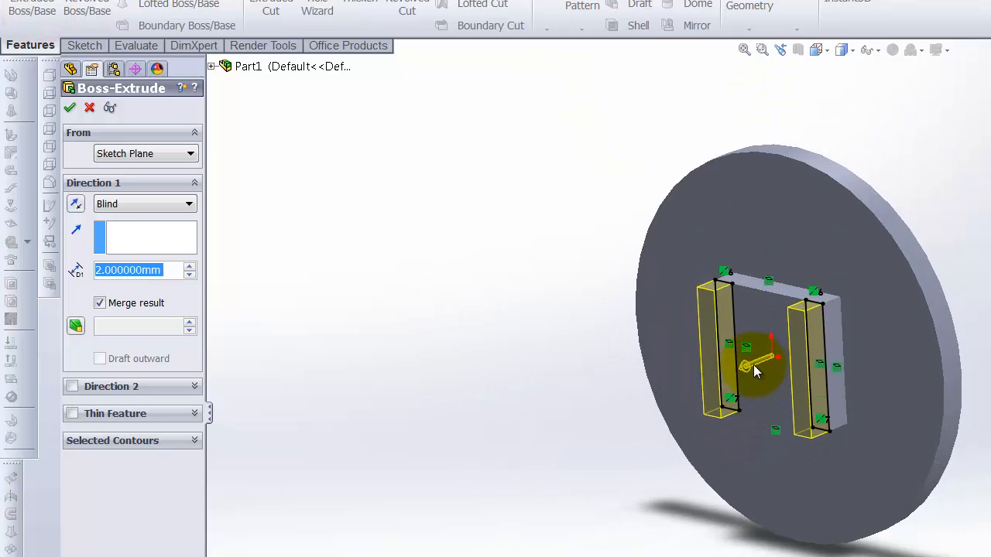
drag(748, 373, 525, 427)
middle_drag(697, 349, 741, 337)
scroll(720, 377, up, 3)
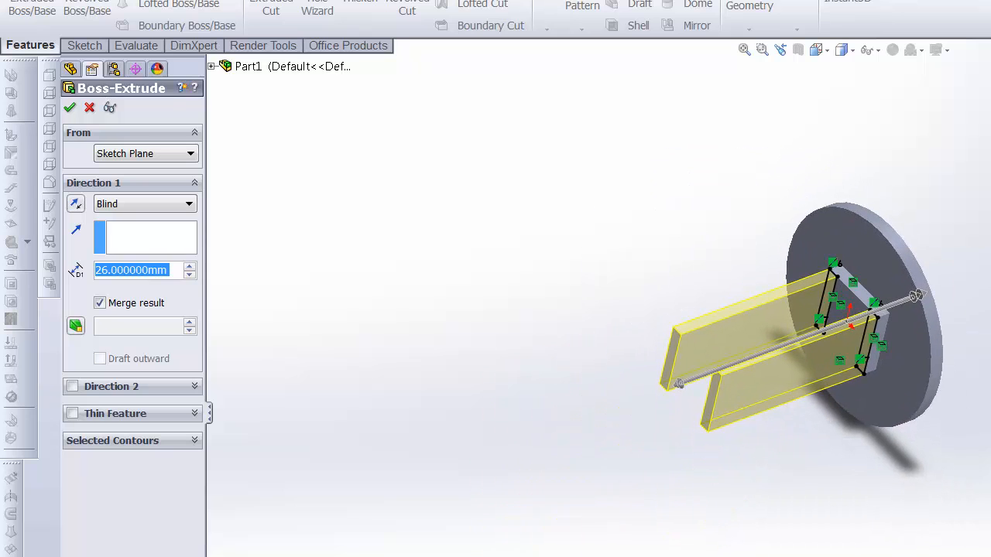
key(Return)
- Sketch a circle of about 1.4 mm radius on the arm's outer side face, near the free end on its centreline
middle_drag(875, 333, 741, 333)
click(739, 332)
click(797, 288)
mouse_move(704, 318)
right_down()
mouse_move(753, 323)
mouse_move(687, 341)
mouse_move(778, 322)
right_up()
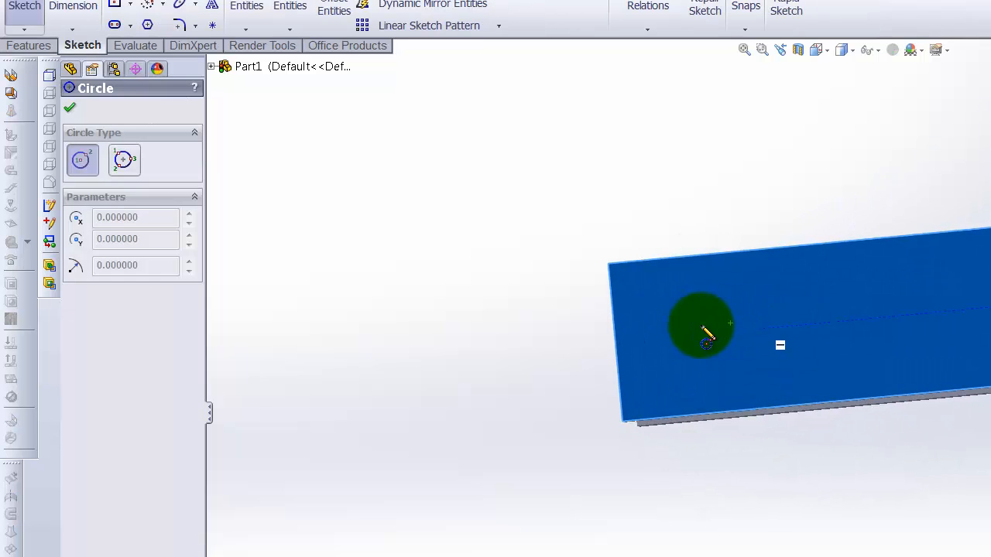
drag(695, 335, 721, 343)
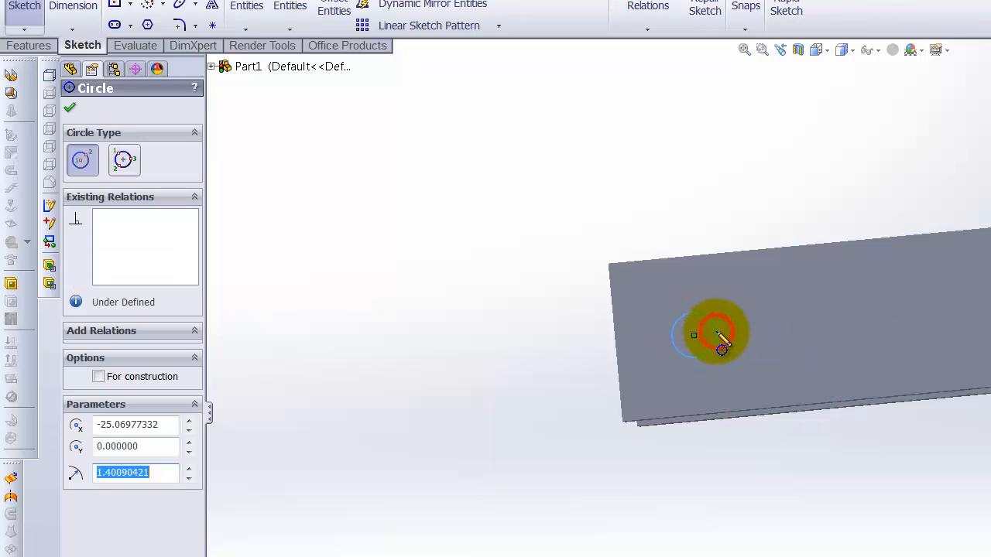
- Cut the circle Through All so that it makes a hole in both arms
click(34, 48)
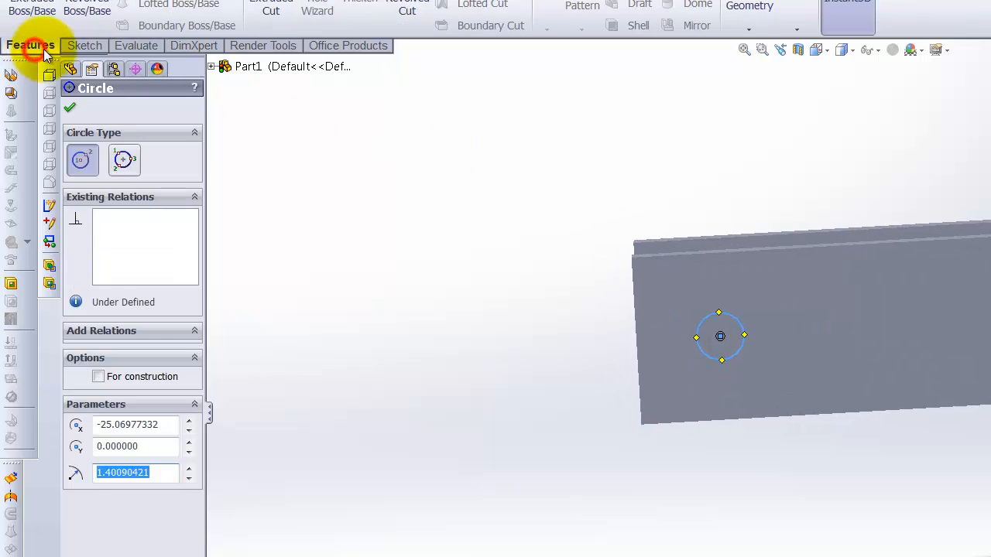
click(267, 10)
click(158, 205)
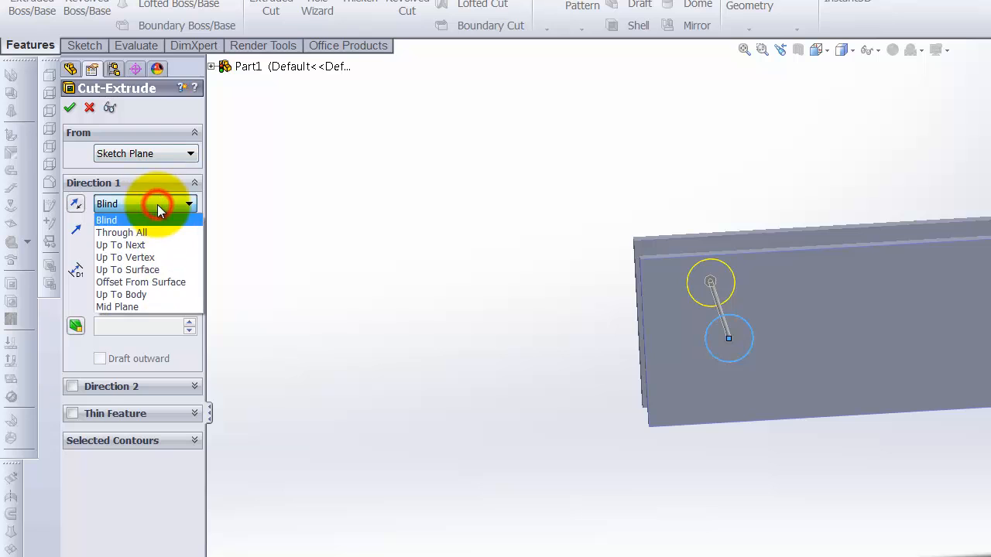
click(162, 228)
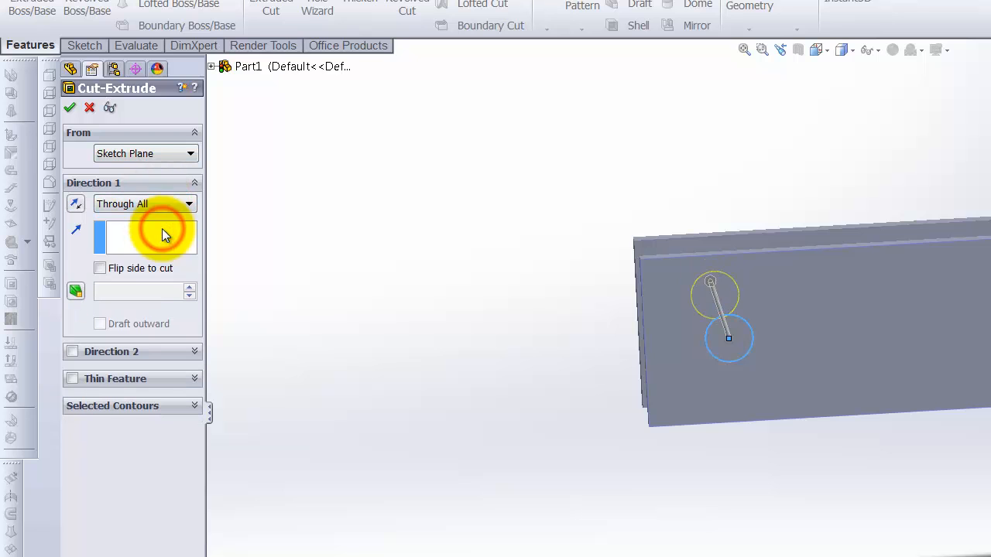
click(69, 108)
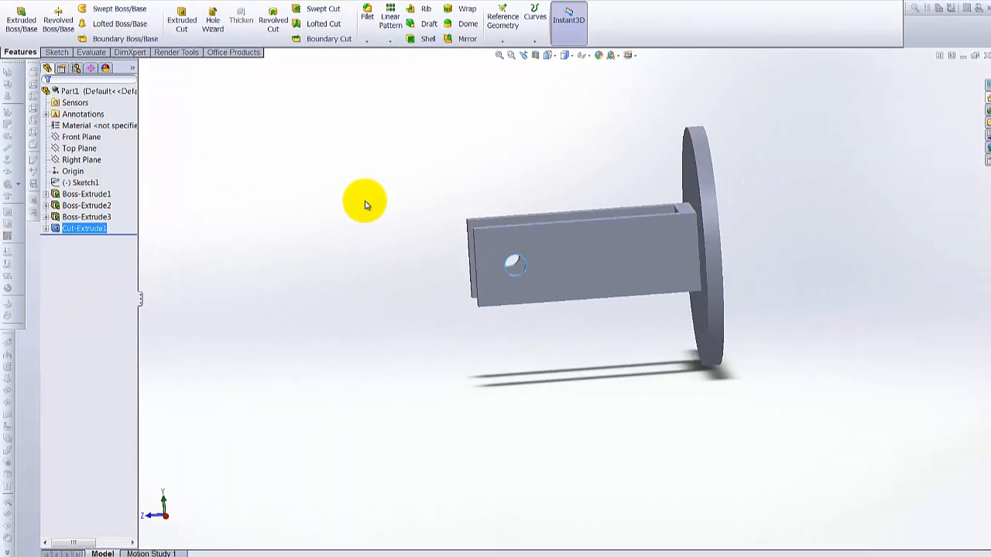
click(376, 196)
mouse_move(376, 197)
middle_down()
mouse_move(441, 228)
mouse_move(433, 251)
middle_up()
- Start a sketch on the Right Plane with the Rectangle tool active and view the plane straight on
click(81, 136)
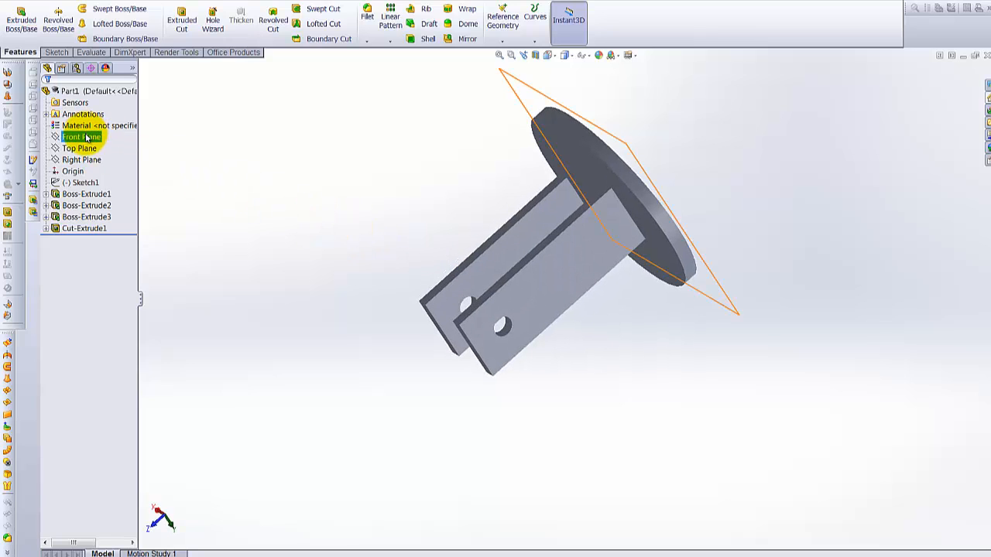
click(84, 160)
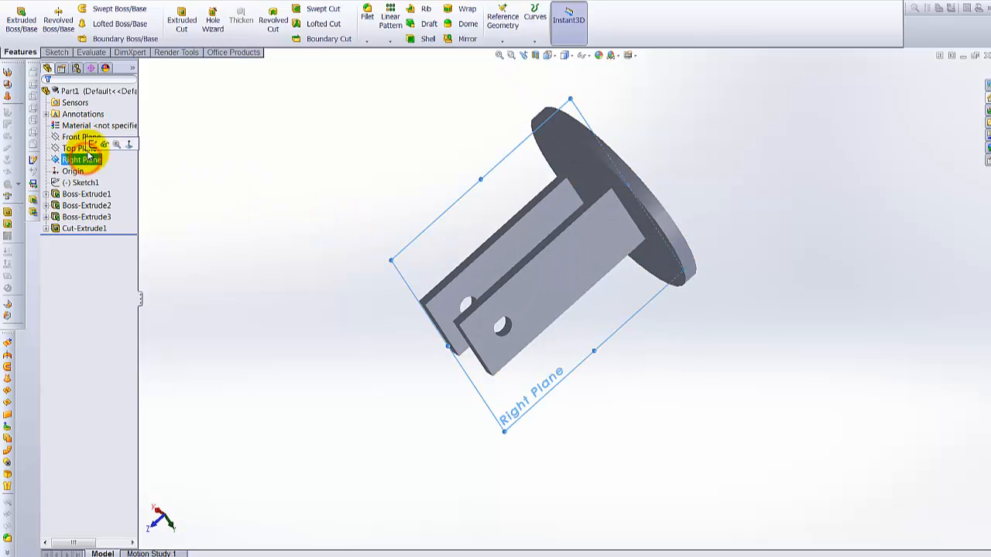
click(92, 145)
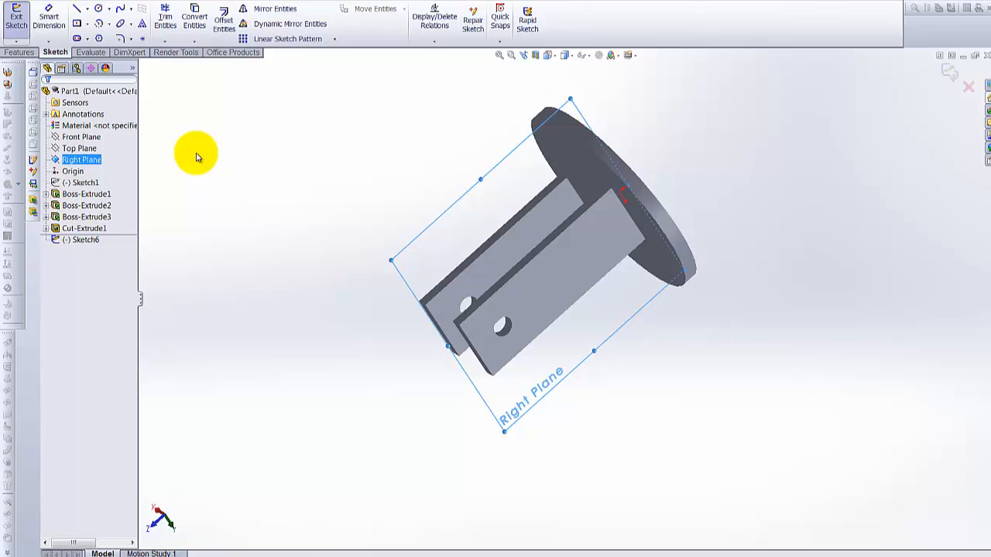
right_drag(202, 154, 199, 199)
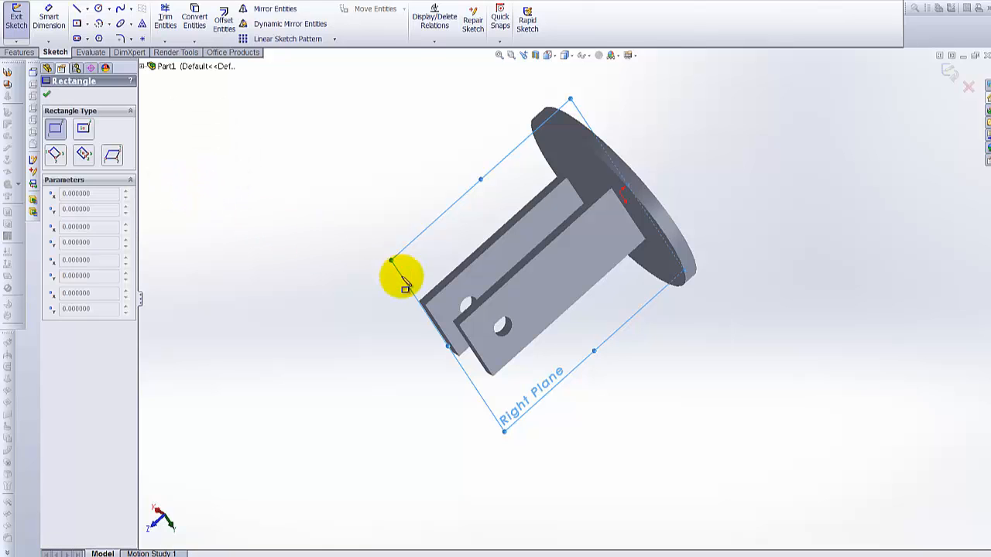
key(ctrl+8)
key(ctrl+8)
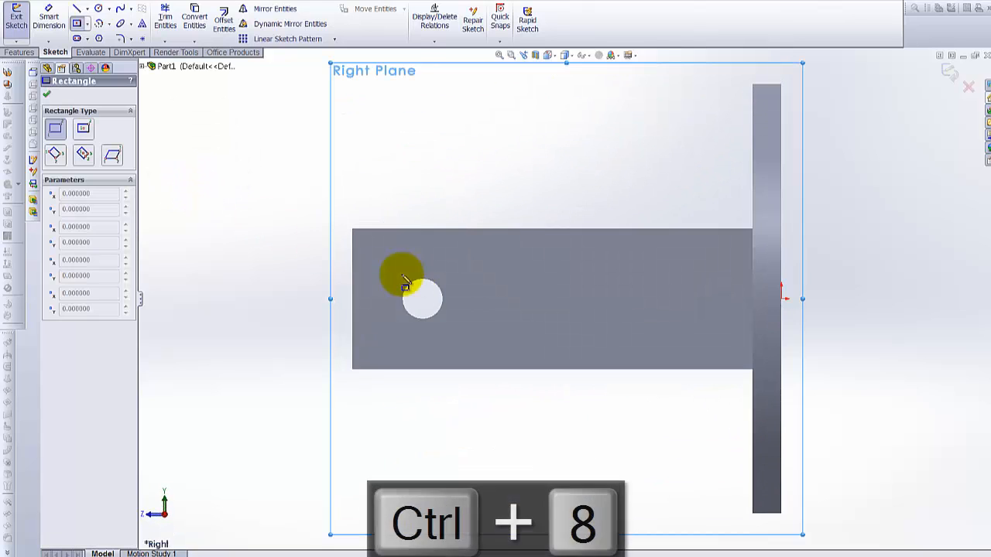
- Try a corner rectangle enclosing the holed end of the arms, and undo it
click(162, 196)
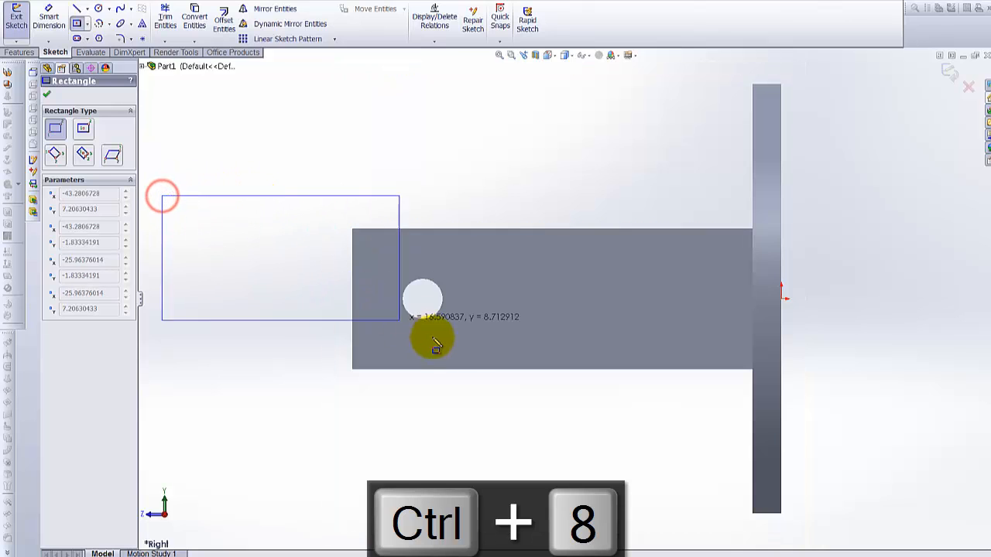
click(571, 391)
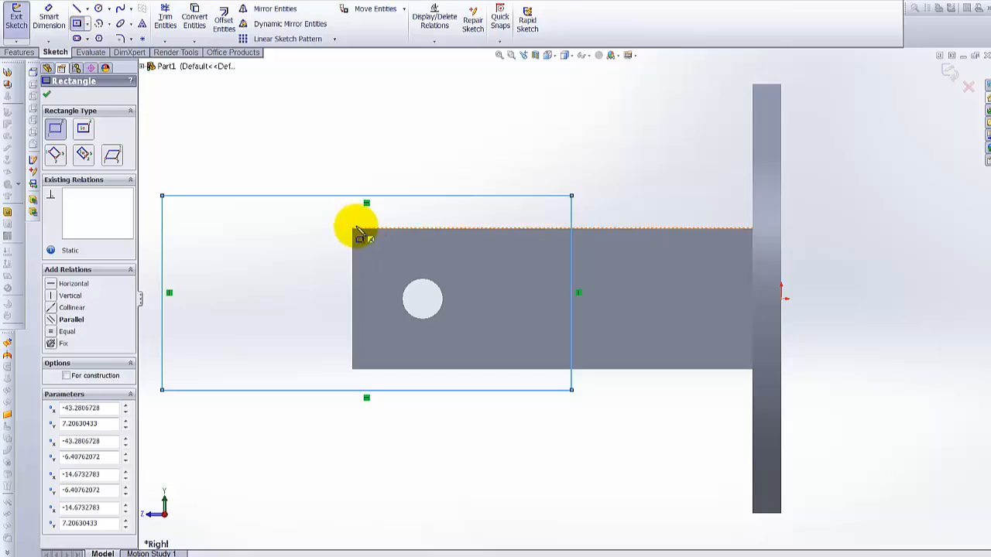
key(ctrl+z)
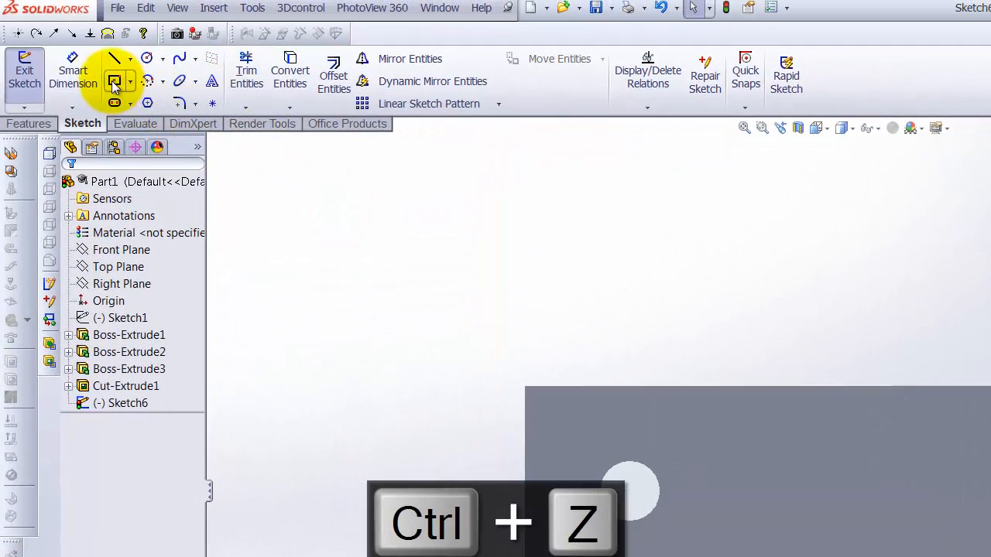
- Draw a center rectangle about 31.3 by 12.7 mm, centred on the hole and reaching past the arms' free ends
click(113, 82)
click(631, 492)
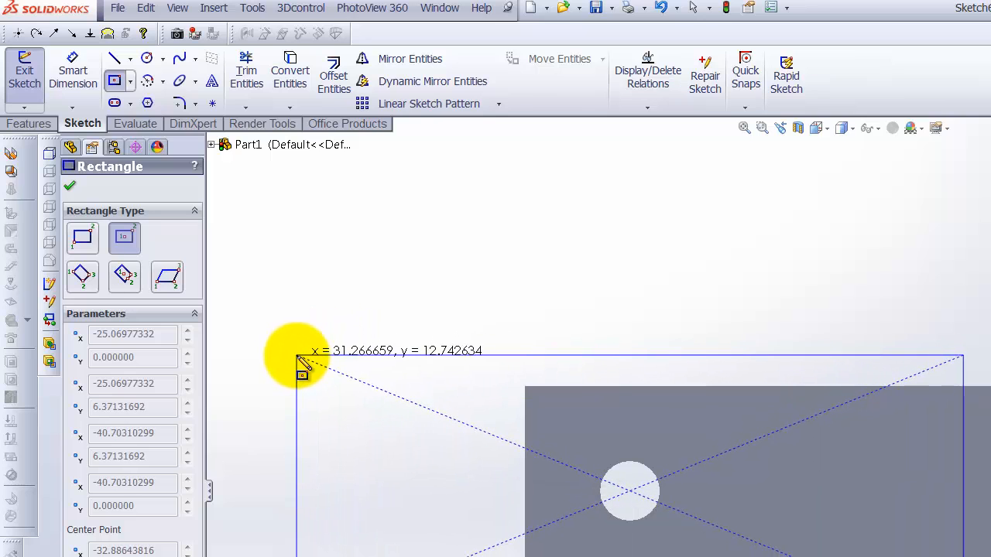
click(298, 354)
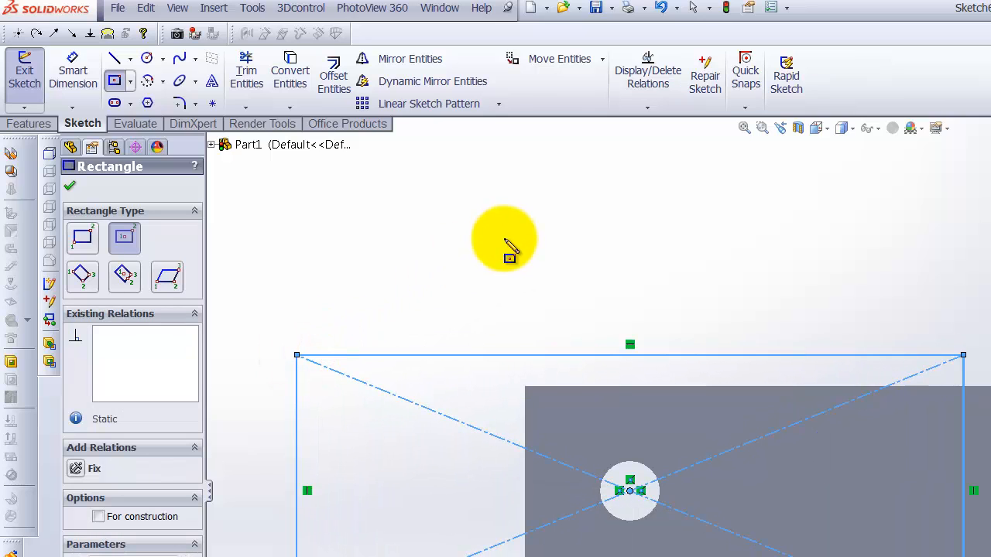
- Start a boss extrude of the center rectangle and try the Mid Plane end condition
click(41, 127)
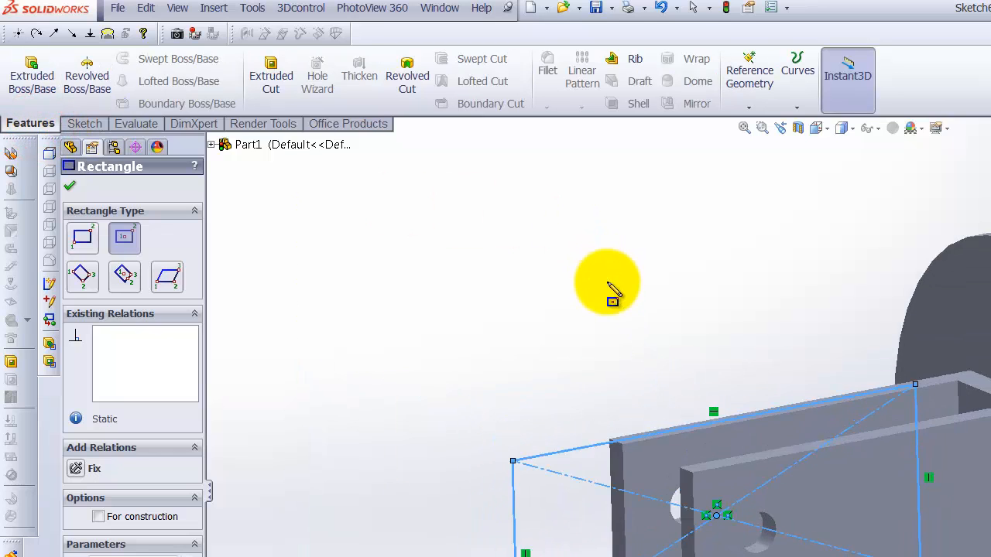
middle_drag(607, 283, 820, 433)
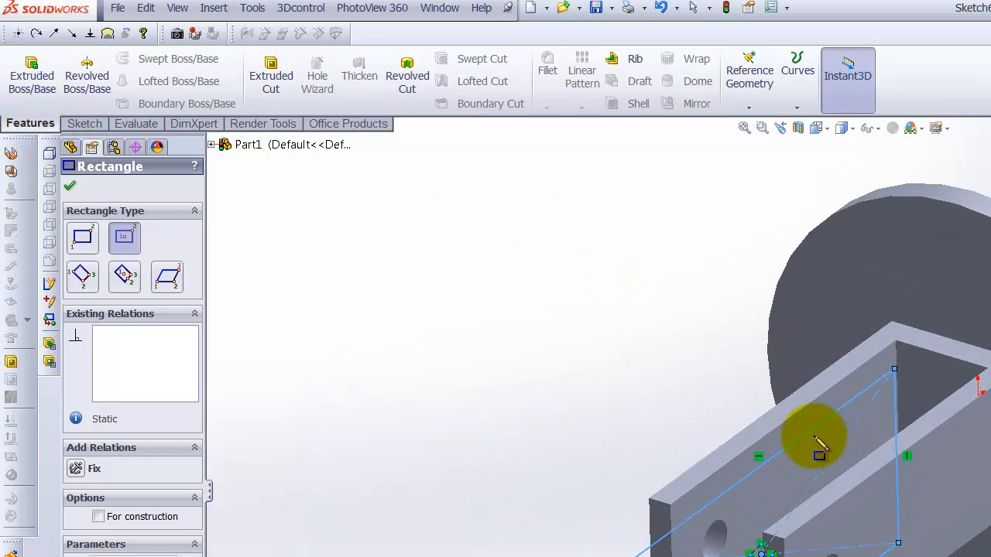
click(32, 83)
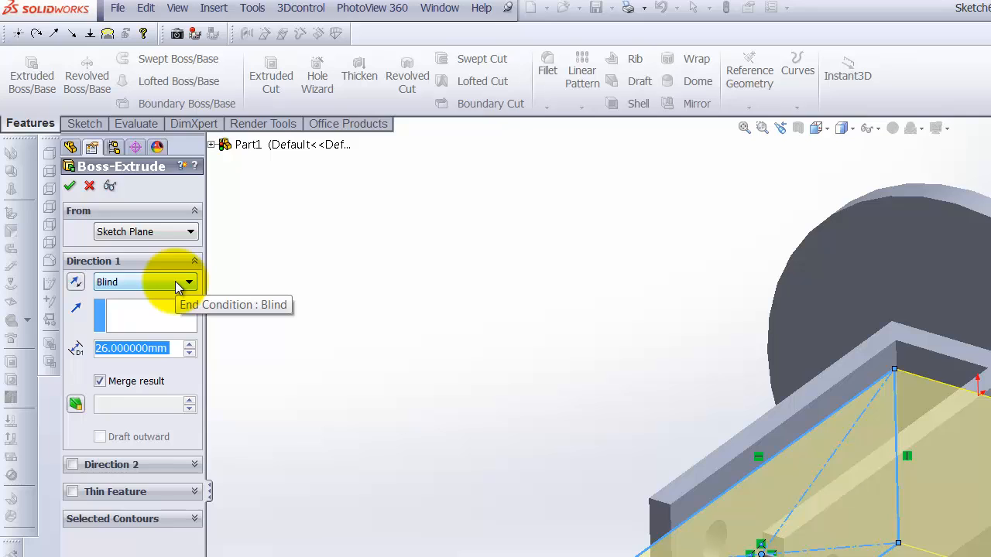
click(175, 282)
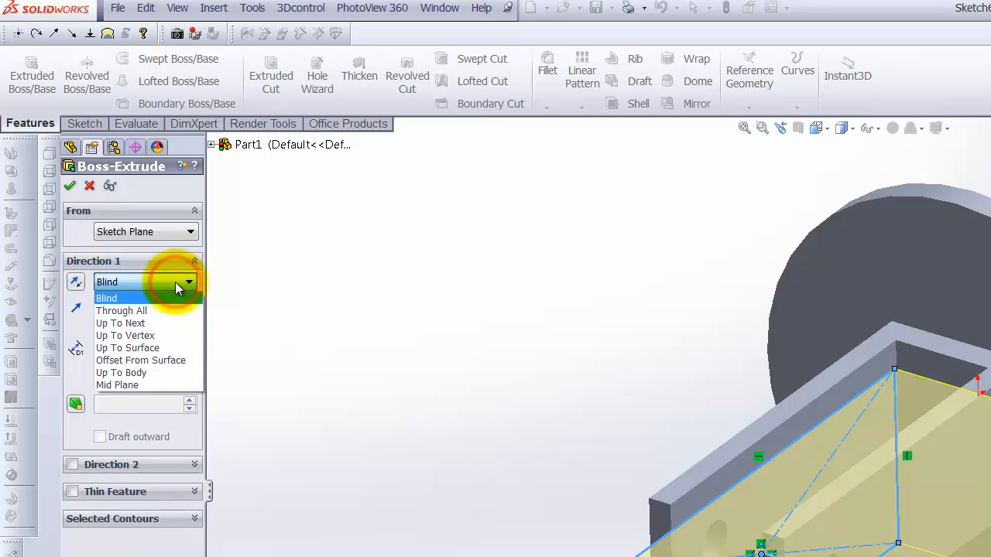
click(145, 385)
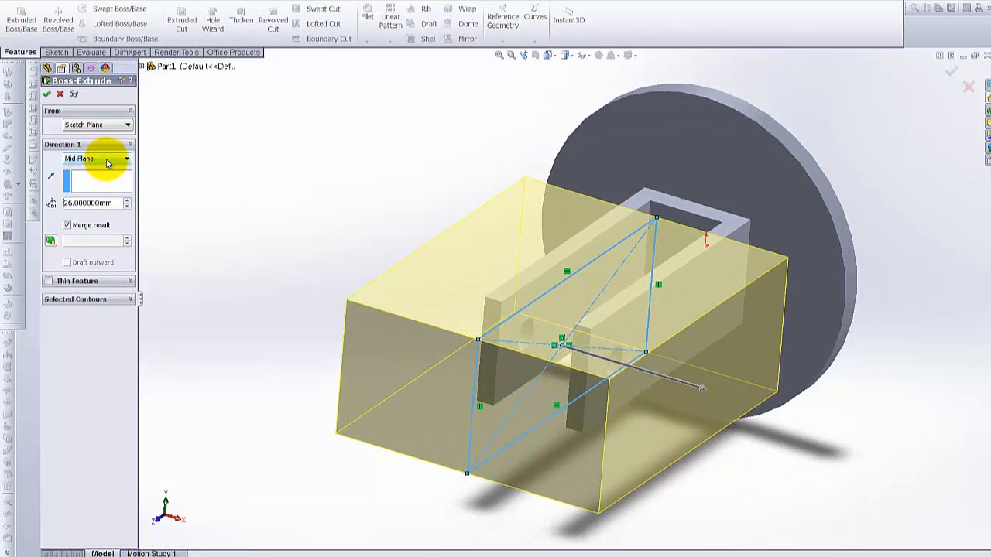
- Set Direction 1 to Offset From Surface, 1 mm from the inner face of the arm on the positive X side
click(111, 161)
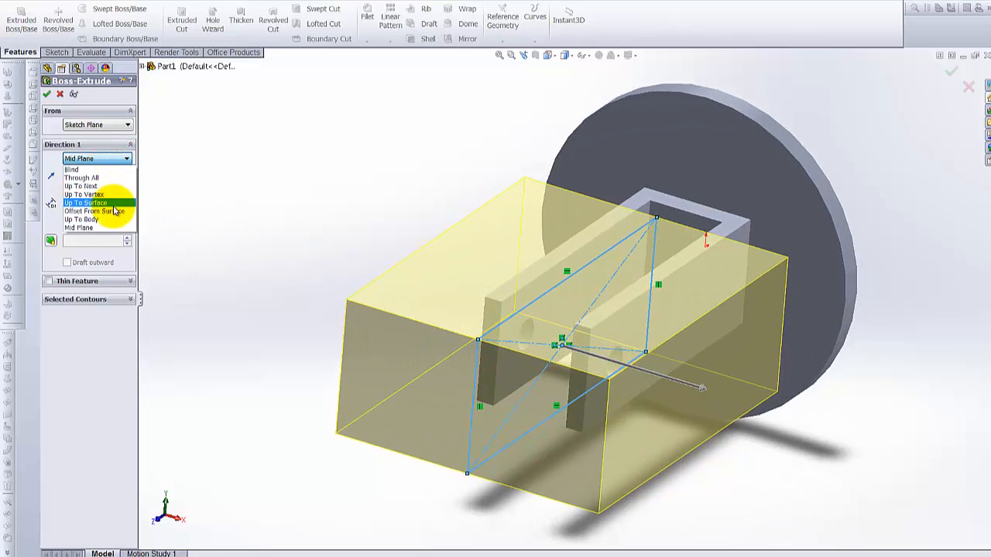
click(114, 210)
middle_drag(531, 300, 677, 288)
click(688, 282)
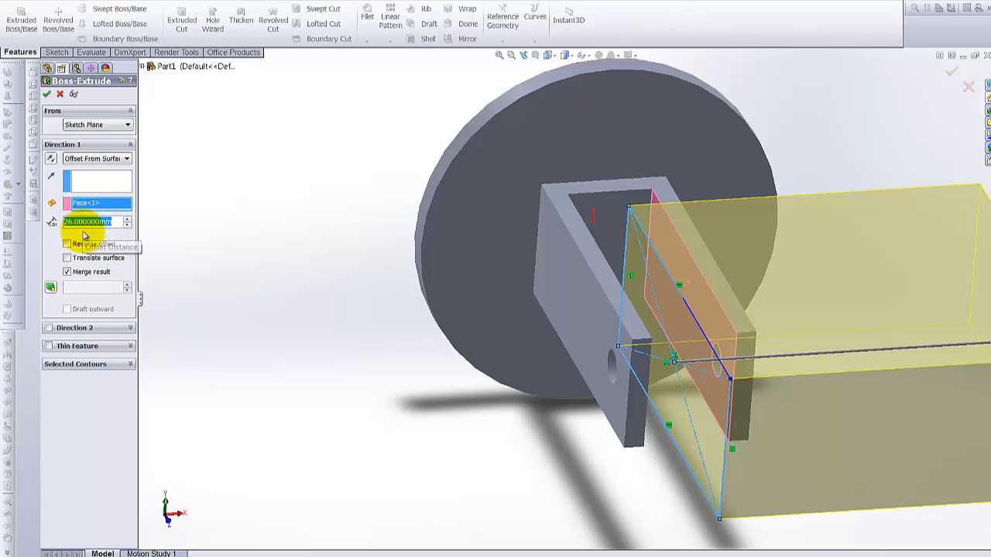
text(1)
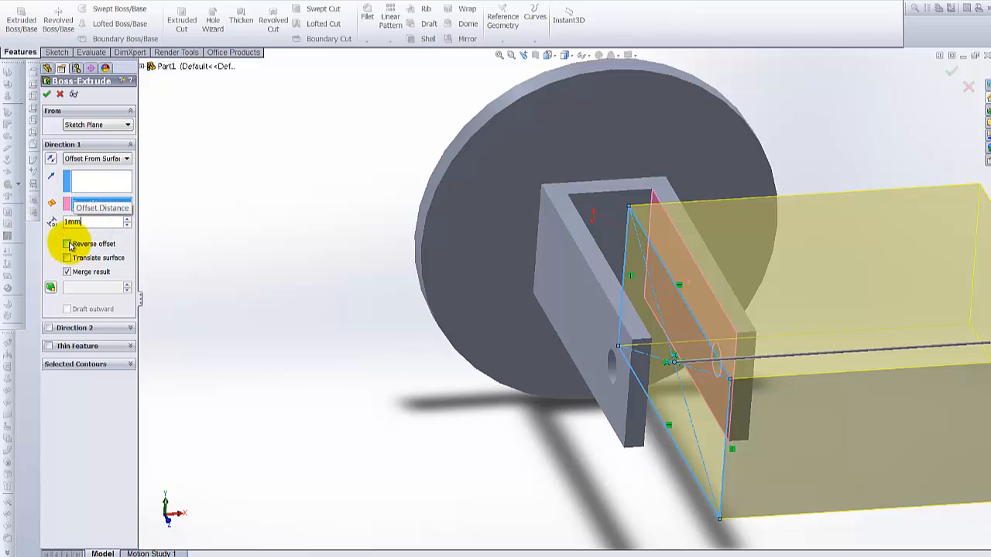
- Try reversing the Direction 1 offset, and turn the reversal back off
click(68, 244)
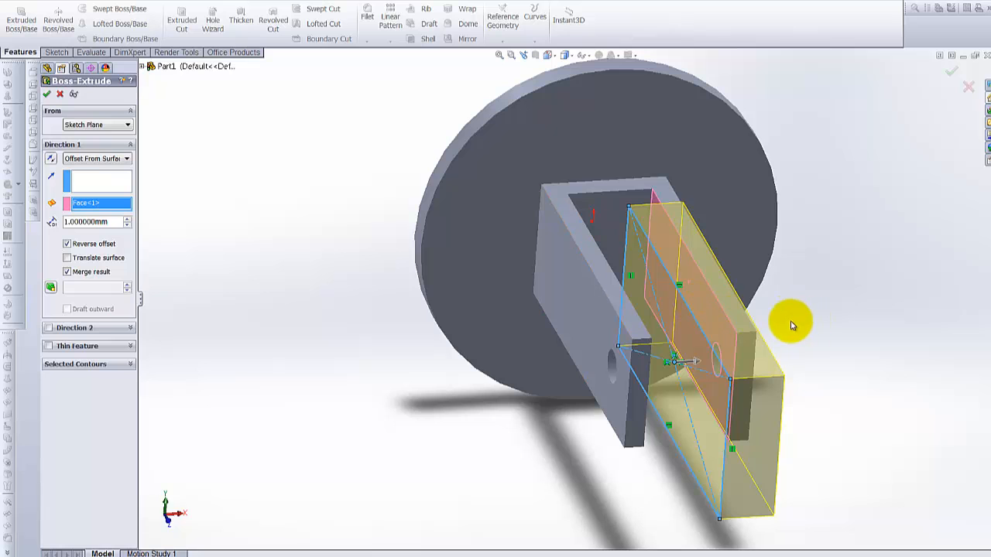
middle_drag(792, 325, 472, 270)
click(67, 244)
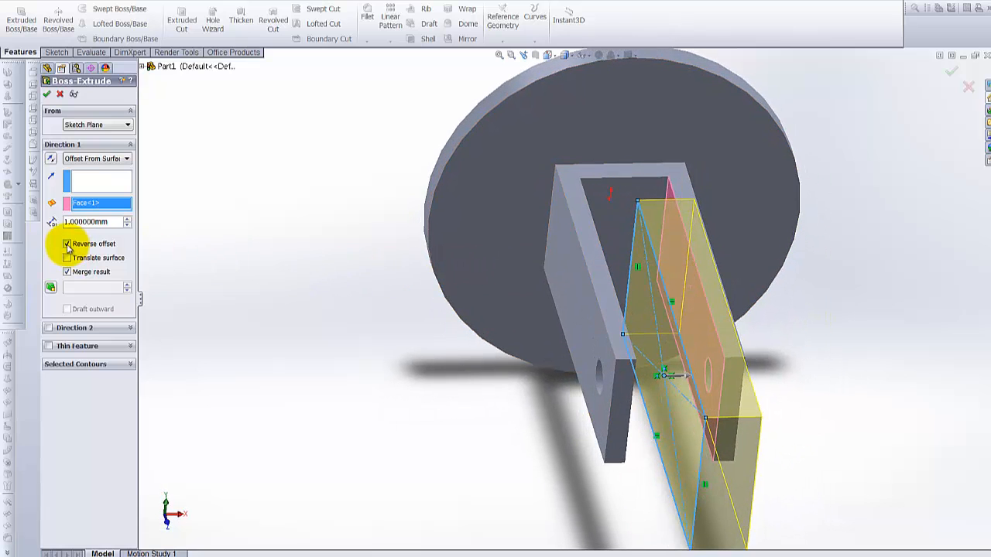
middle_drag(678, 286, 631, 286)
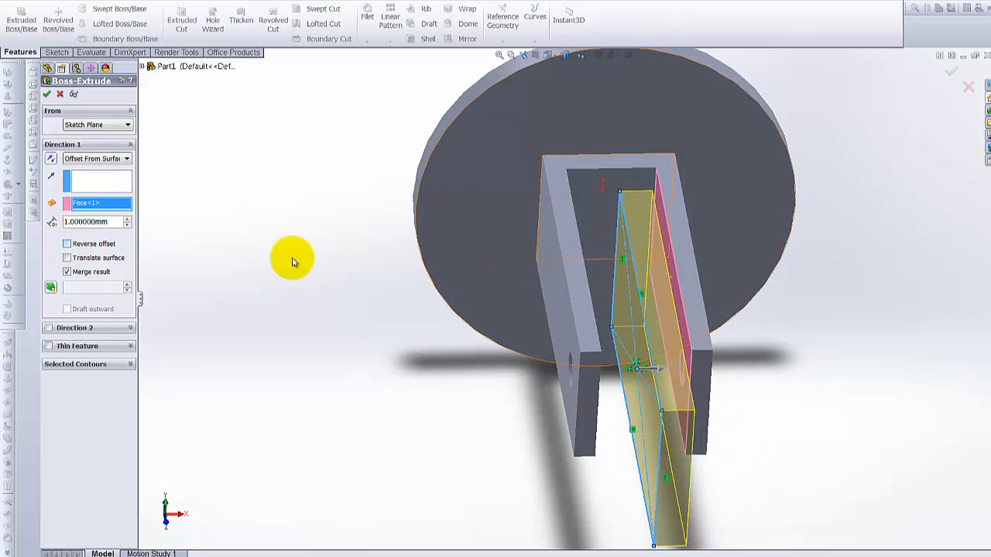
- Add Direction 2 as Offset From Surface, 1 mm from the opposite arm's inner face, and complete the extrusion
click(48, 329)
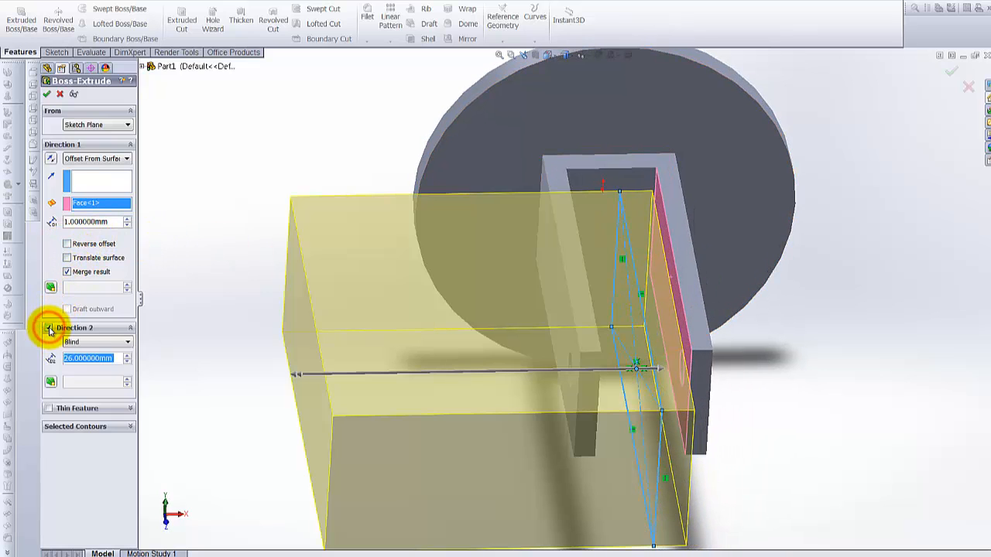
text(1)
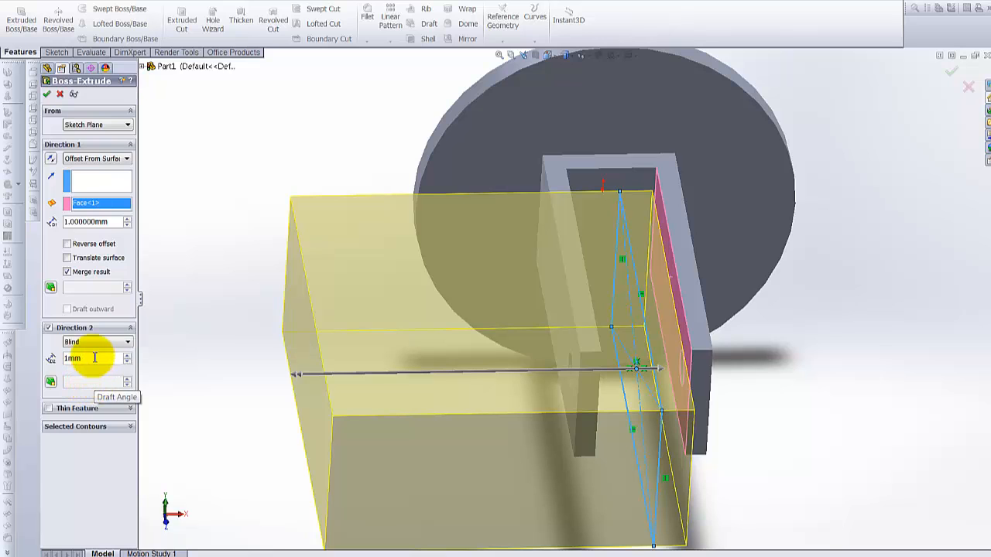
click(107, 347)
click(104, 393)
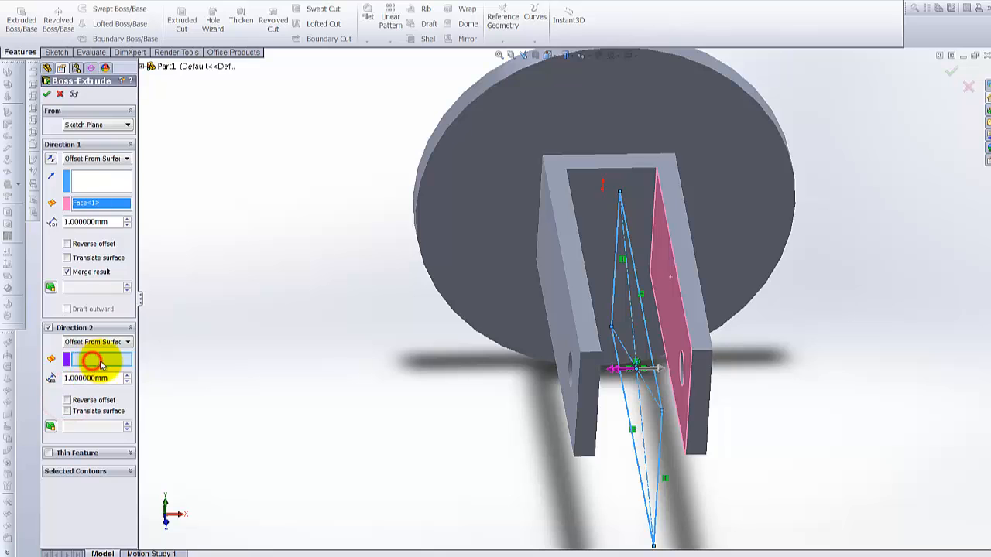
middle_drag(465, 341, 563, 298)
click(564, 303)
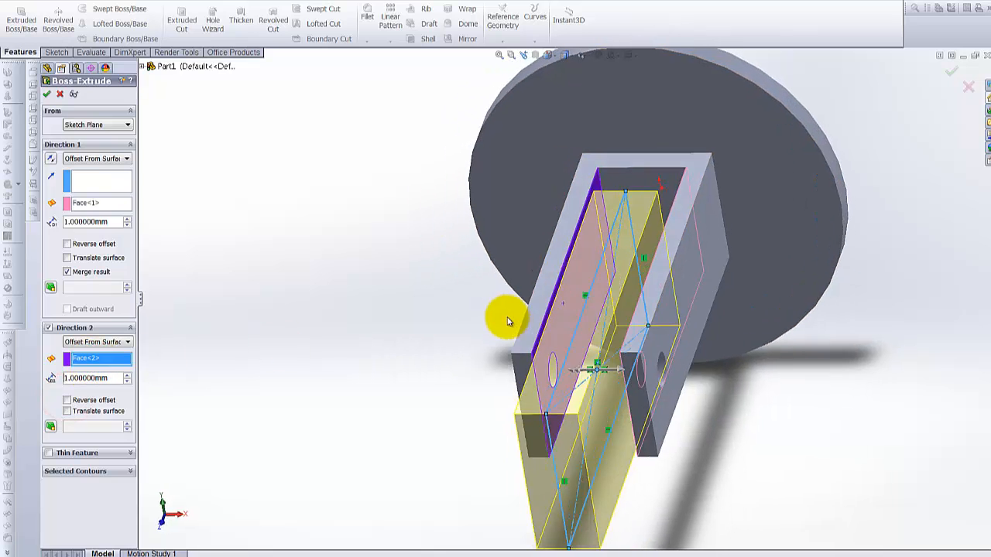
middle_drag(507, 317, 526, 310)
key(ctrl+7)
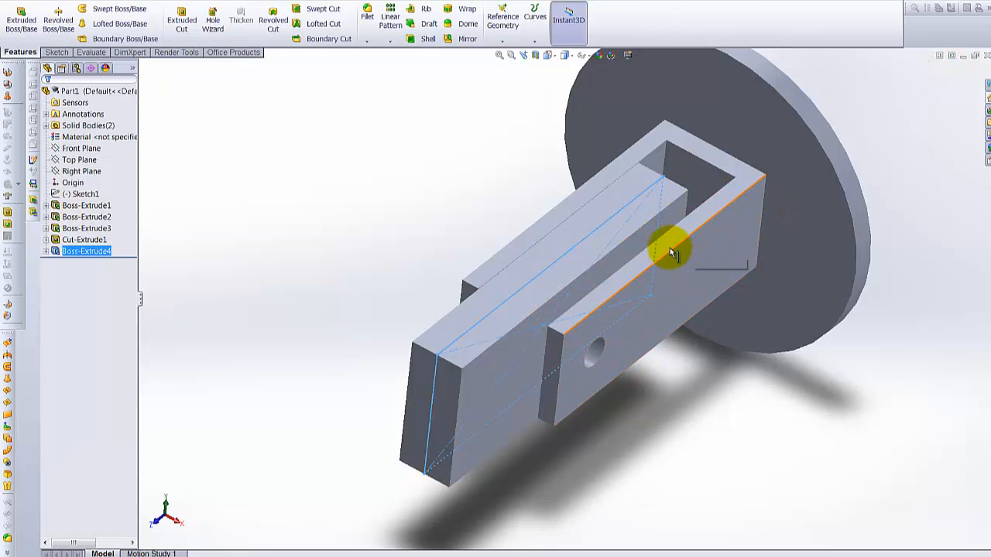
- Examine the extruded block and its gaps to the two arms from several sides
key(Left)
key(Left)
key(Left)
key(Right)
key(Right)
key(Right)
key(Right)
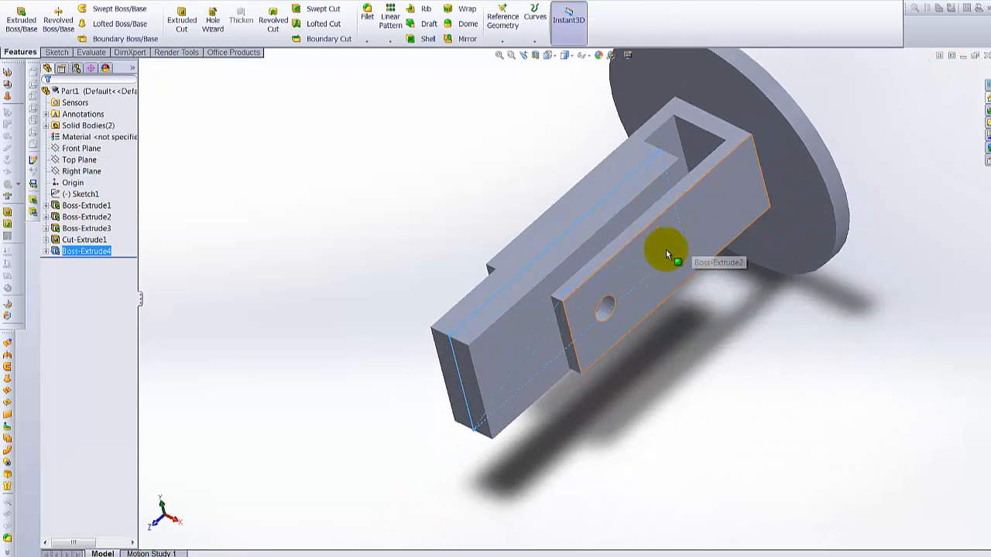
key(Down)
key(Down)
key(Down)
key(Down)
key(Up)
key(Up)
key(Up)
key(Up)
key(Left)
key(Left)
key(Left)
key(Left)
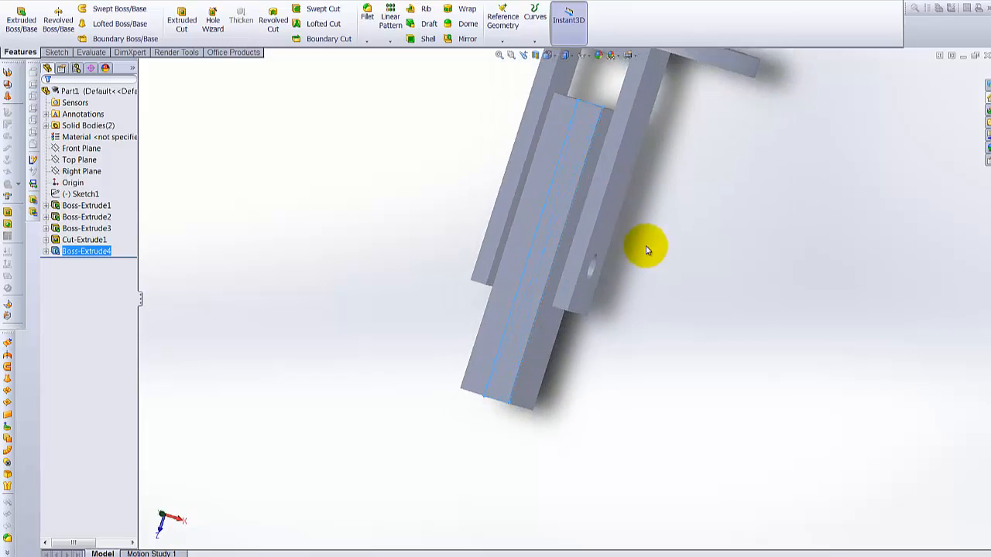
- Start a sketch on the Right Plane with the Circle tool active
scroll(592, 303, down, 2)
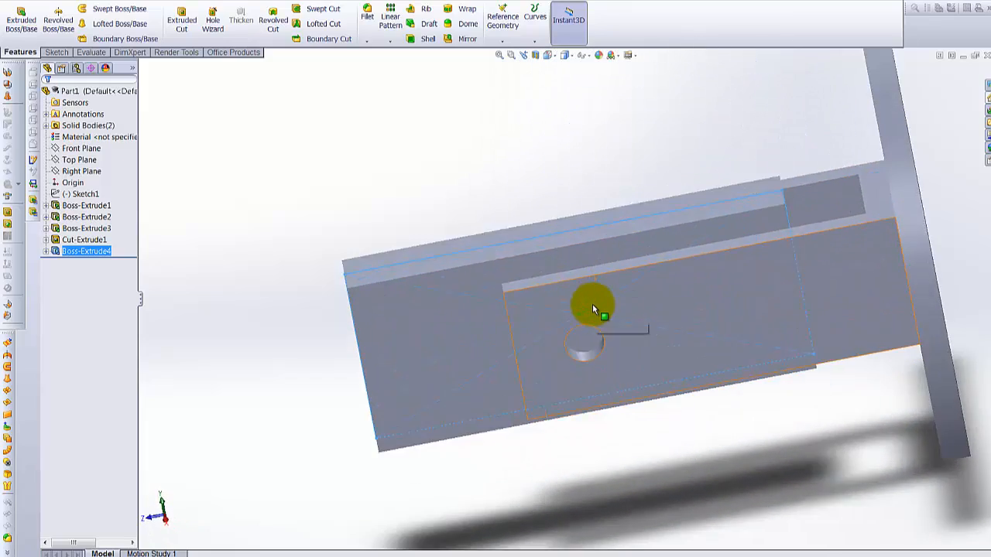
click(584, 311)
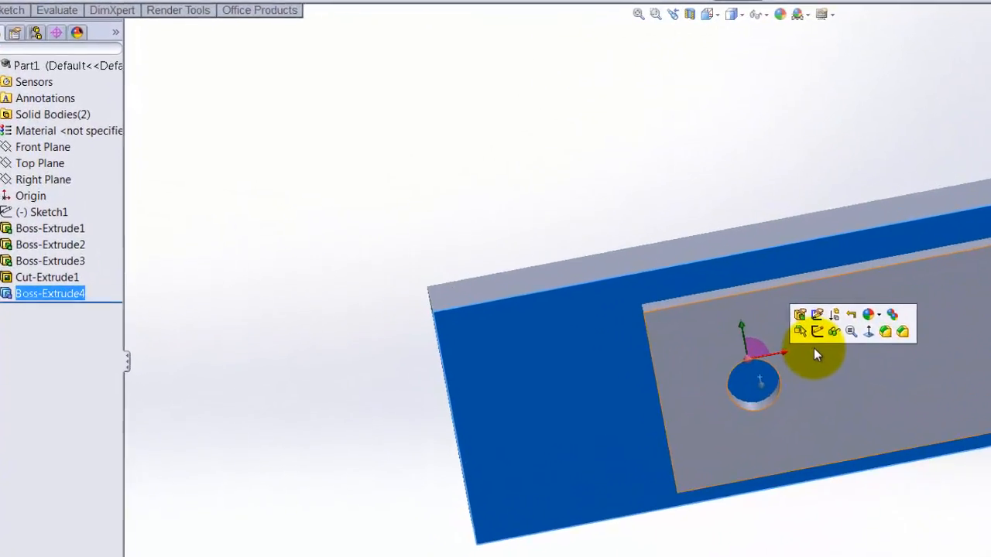
click(92, 173)
click(54, 181)
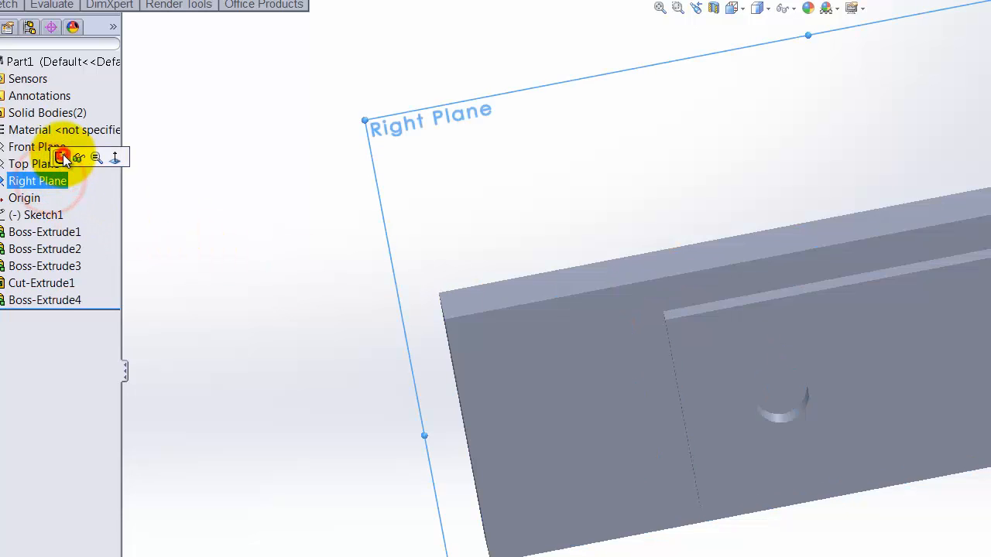
click(75, 156)
right_drag(185, 178, 255, 183)
- Draw a circle of about 3.2 mm radius centred on the arms' hole, and leave the Circle tool
middle_drag(733, 372, 755, 333)
scroll(766, 331, down, 1)
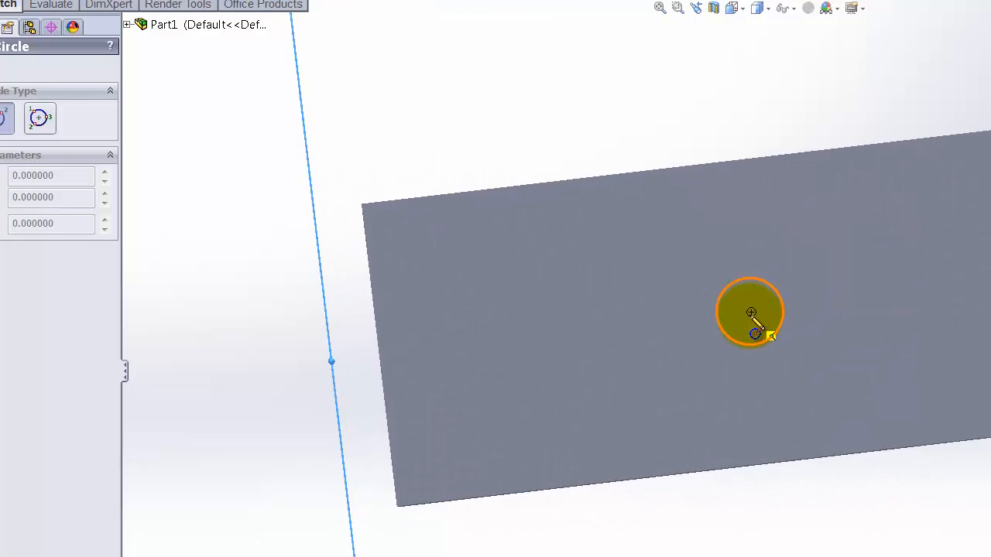
click(751, 312)
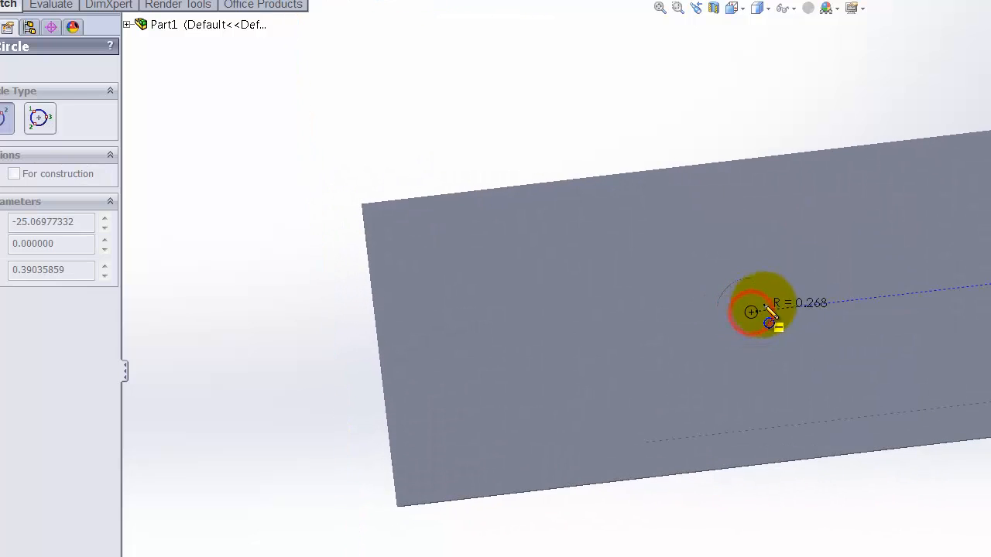
click(814, 270)
scroll(816, 175, down, 3)
middle_drag(818, 171, 794, 83)
right_click(734, 49)
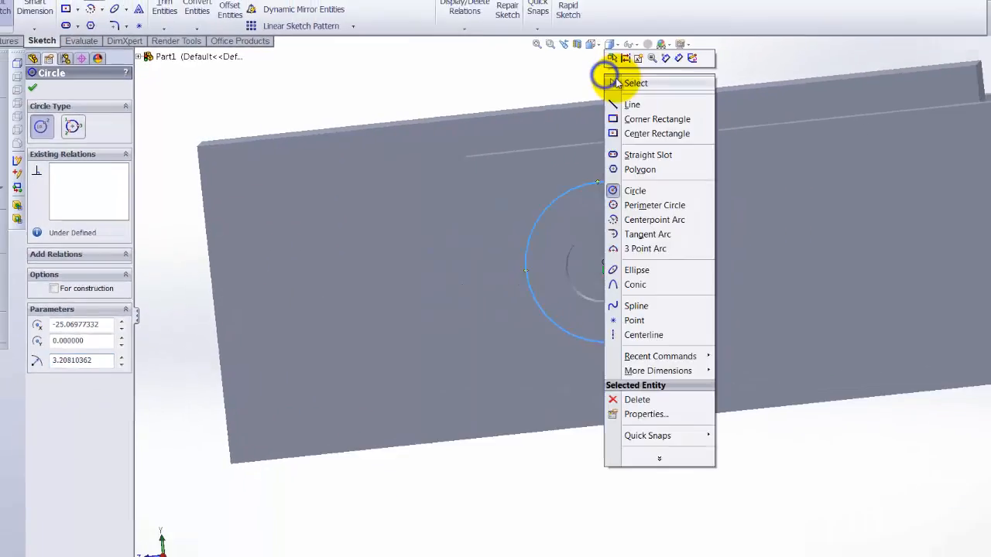
click(770, 56)
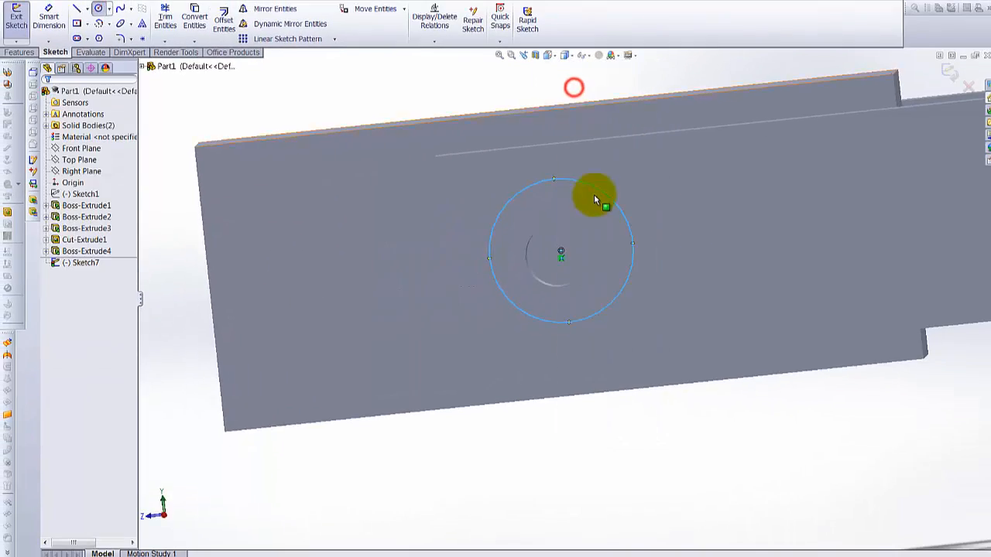
- Display the model shaded with edges and shrink the circle inside the hole to about 2.04 mm diameter
scroll(594, 200, down, 3)
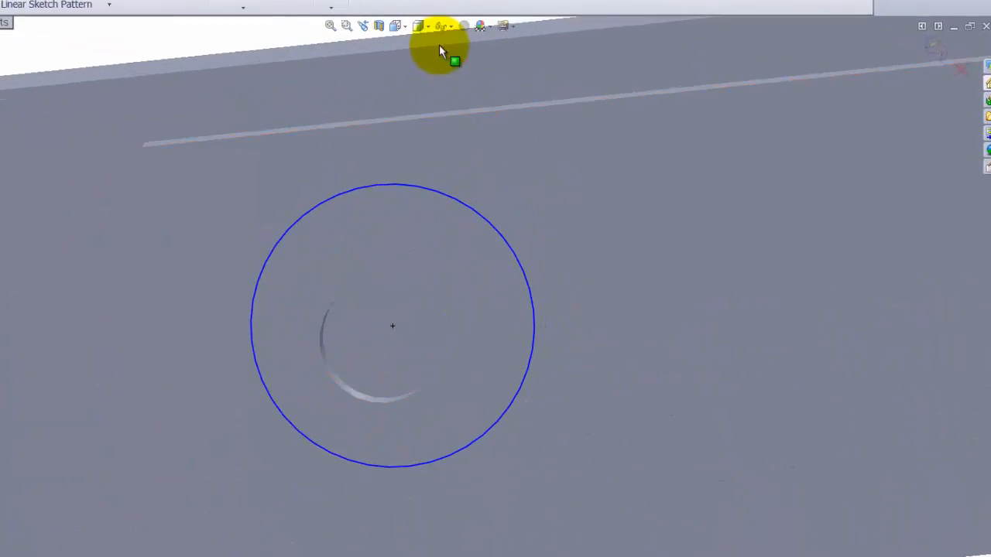
click(365, 70)
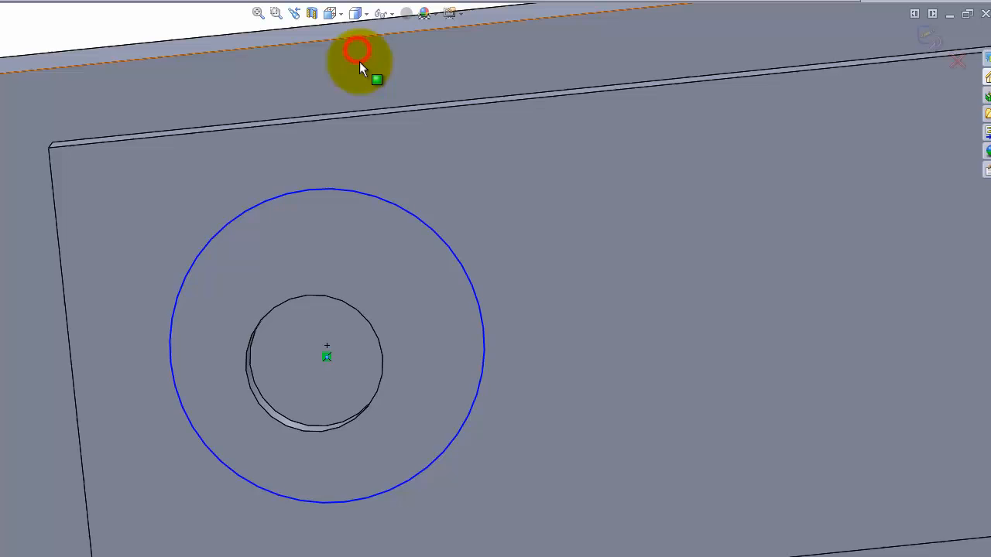
click(409, 215)
drag(364, 284, 355, 304)
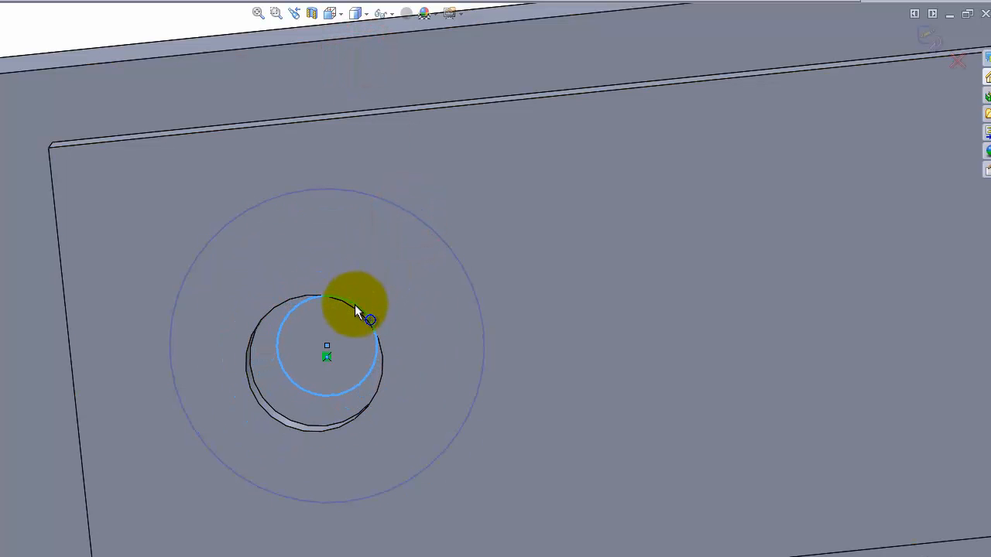
- Dimension the radial gap between the sketched circle and the arm hole's edge and set it to 0.1 mm
middle_drag(355, 305, 365, 294)
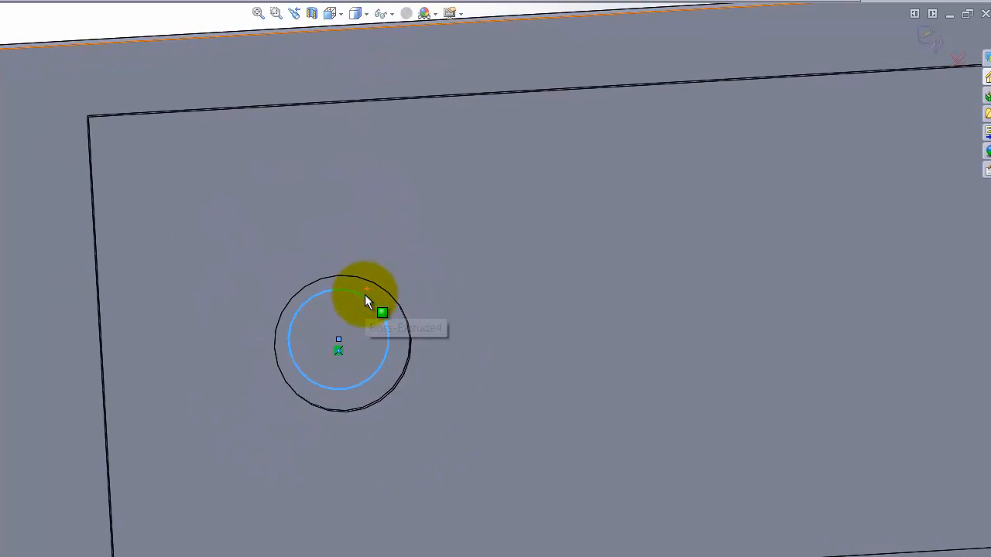
key(ctrl+8)
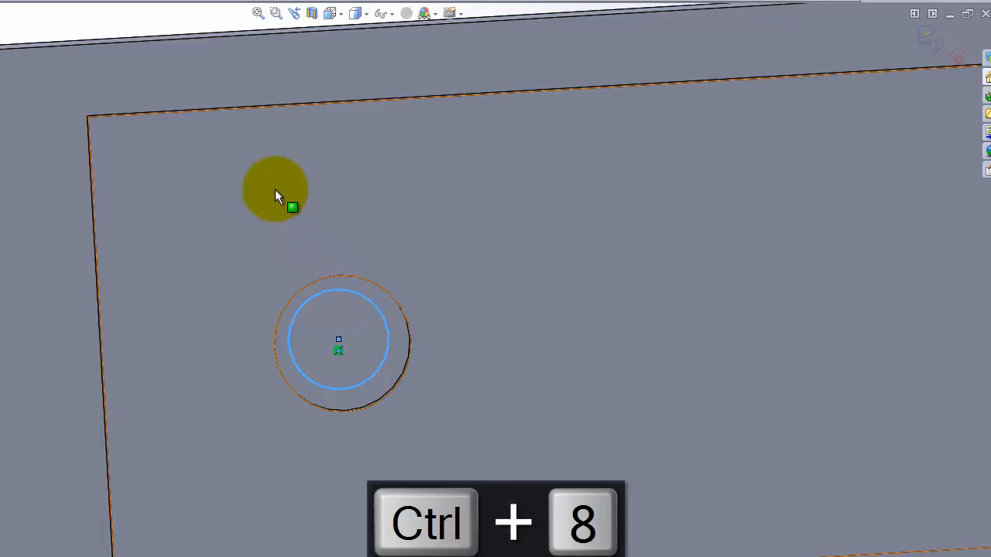
click(234, 72)
click(315, 195)
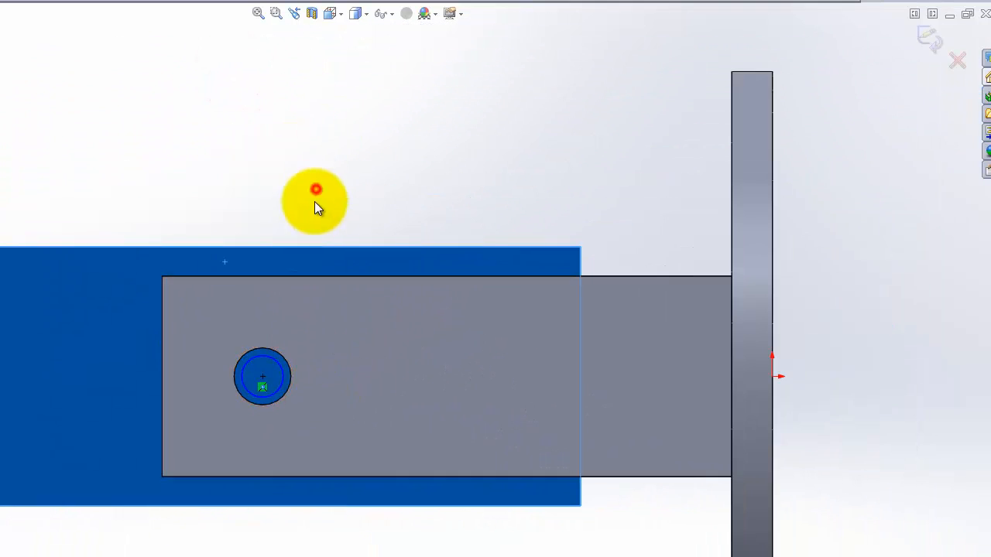
scroll(287, 372, down, 6)
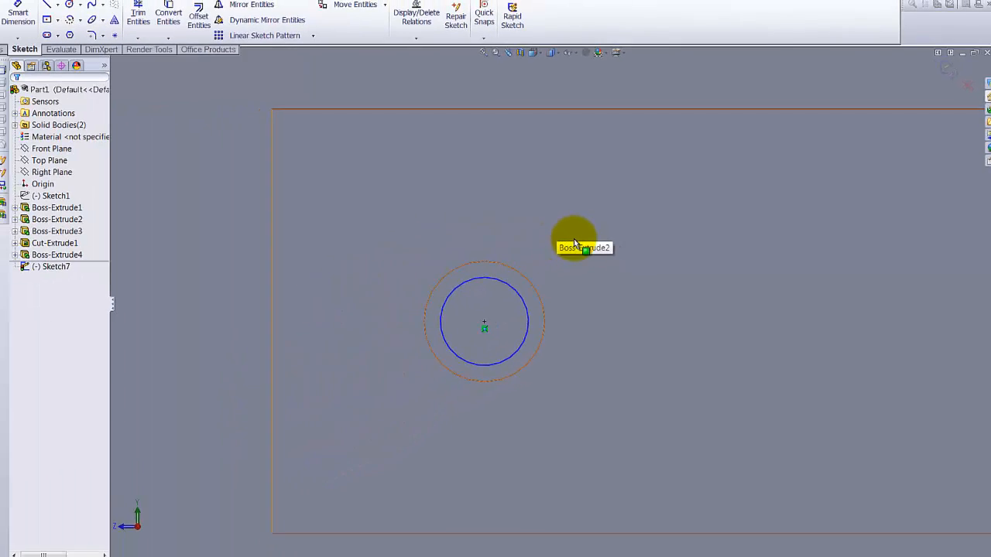
click(574, 244)
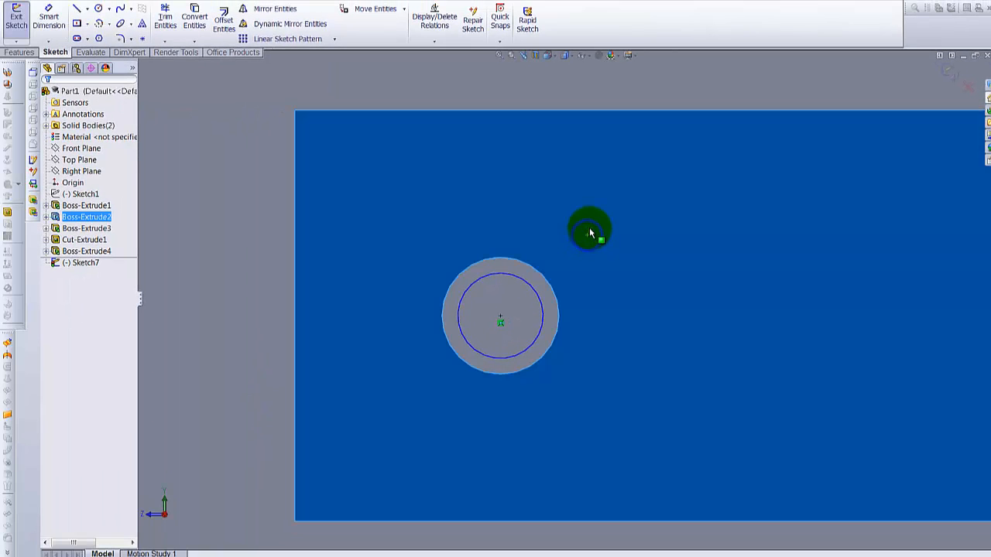
right_drag(593, 210, 592, 187)
scroll(526, 270, down, 3)
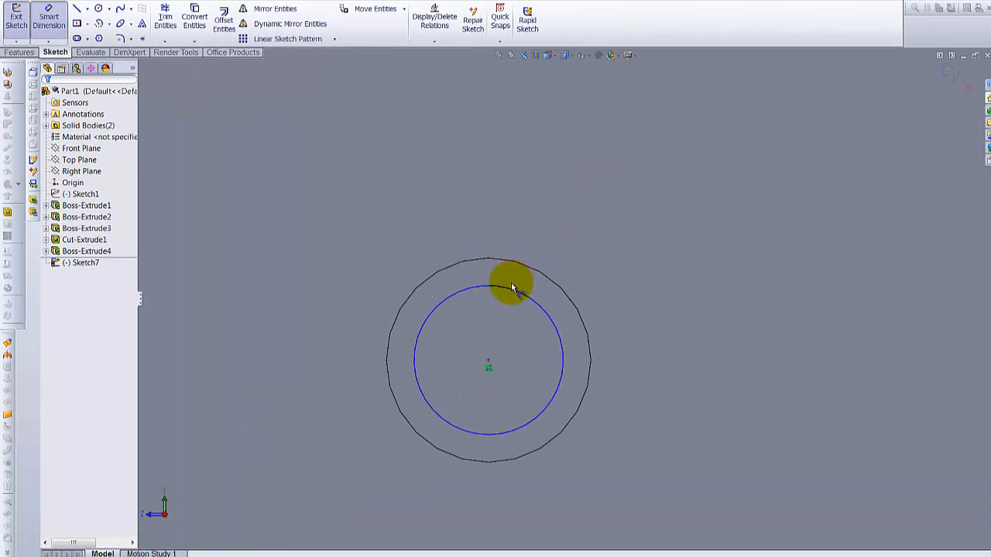
click(510, 287)
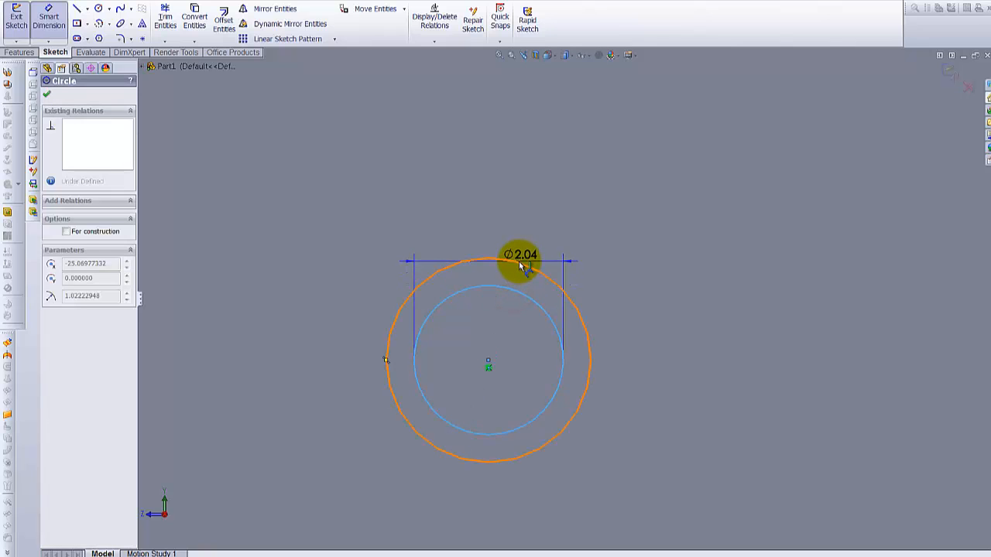
click(515, 261)
click(602, 252)
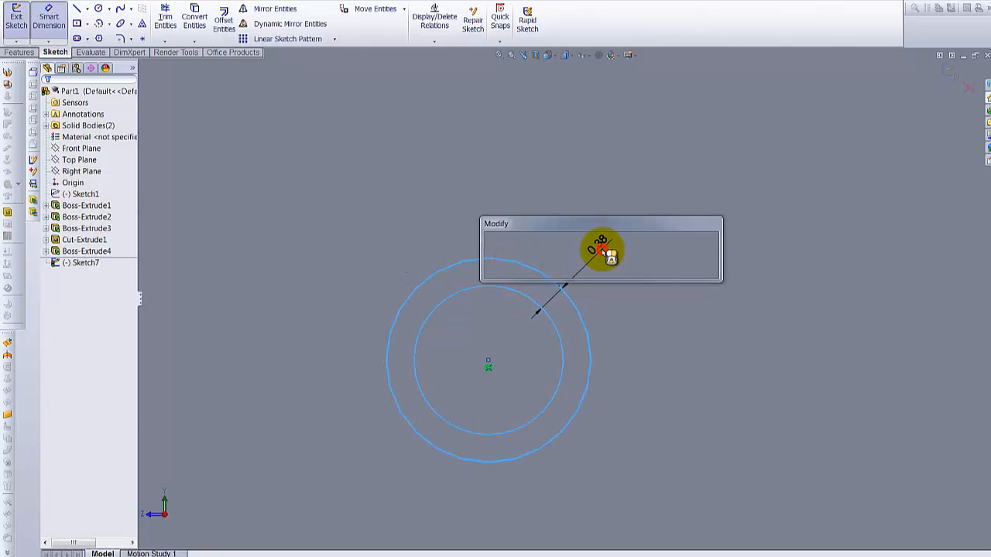
text(0.25)
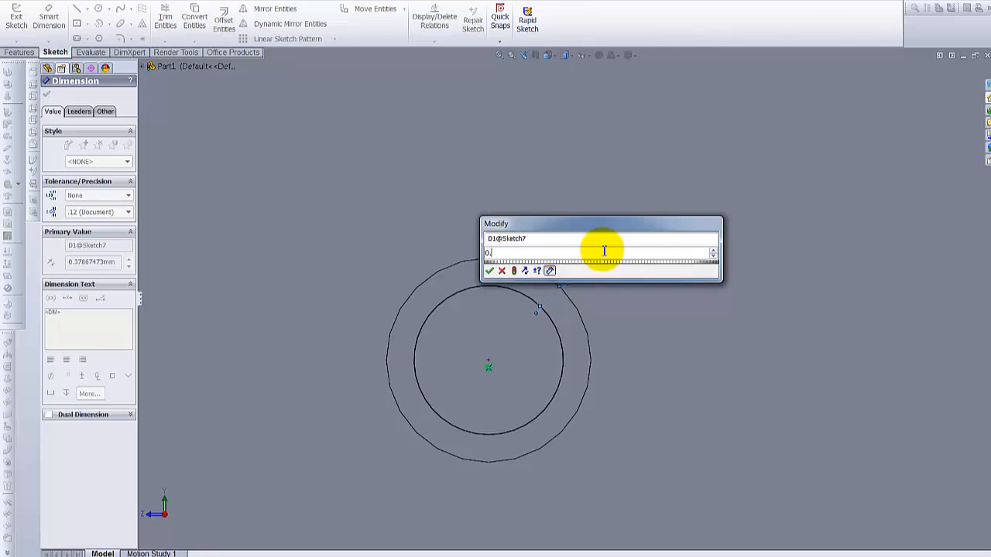
key(Return)
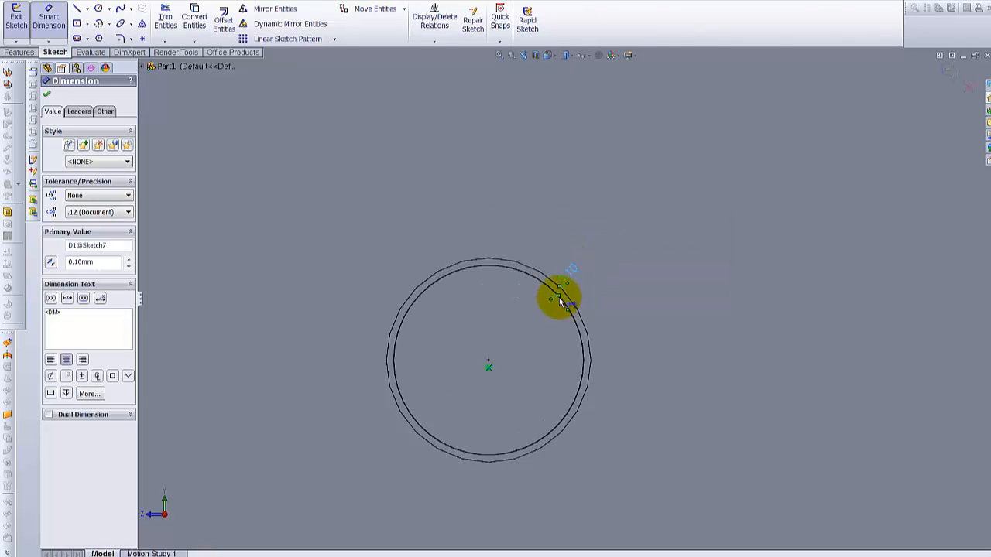
- Start a Boss-Extrude of the pin circle with Direction 1 set to Up To Surface, ending at one arm's outer face
scroll(563, 299, up, 3)
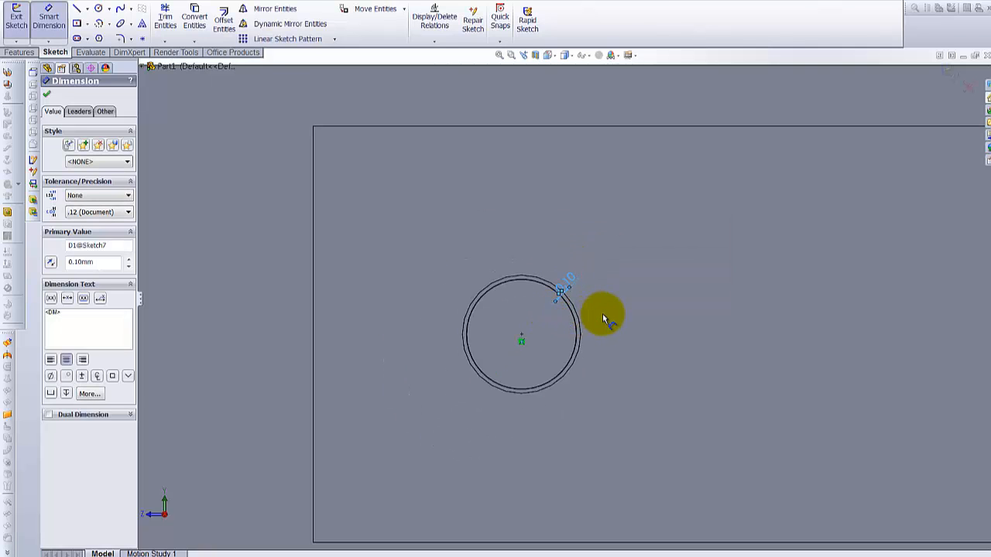
scroll(598, 301, up, 3)
scroll(704, 279, up, 5)
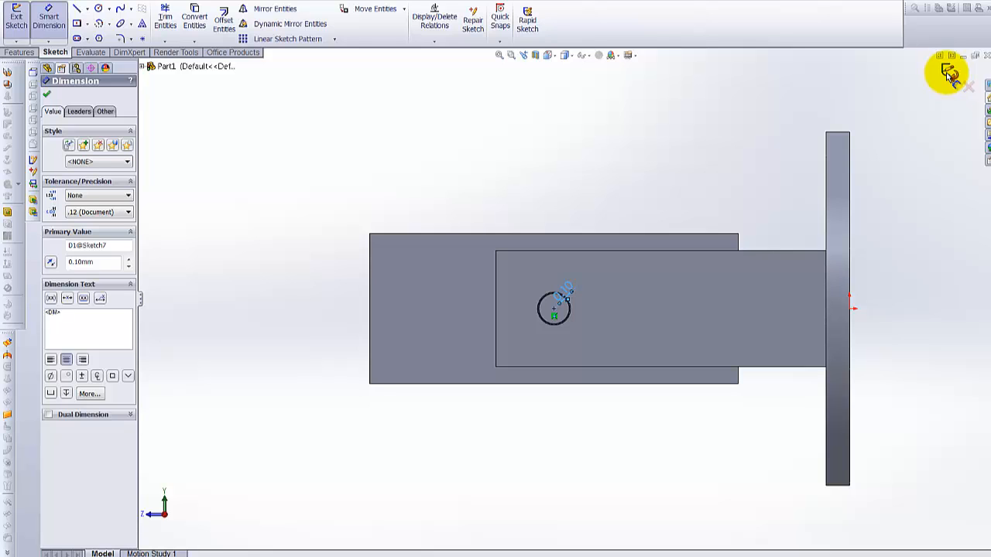
middle_drag(733, 130, 429, 176)
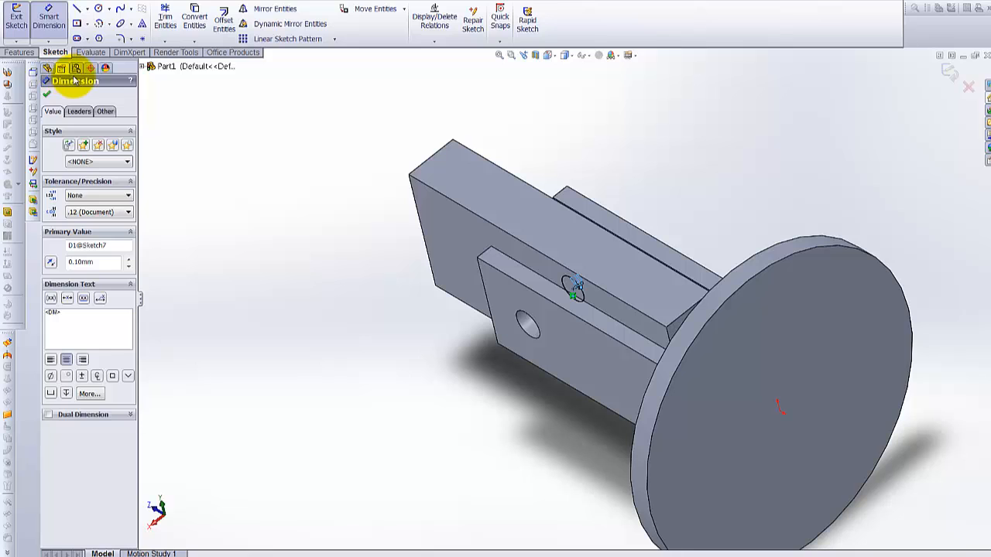
click(20, 52)
click(23, 17)
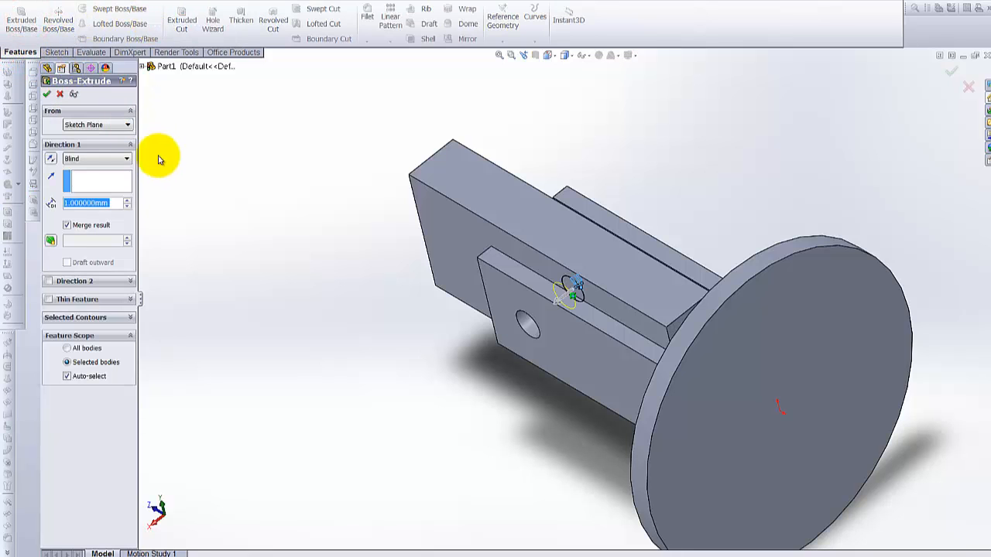
click(128, 201)
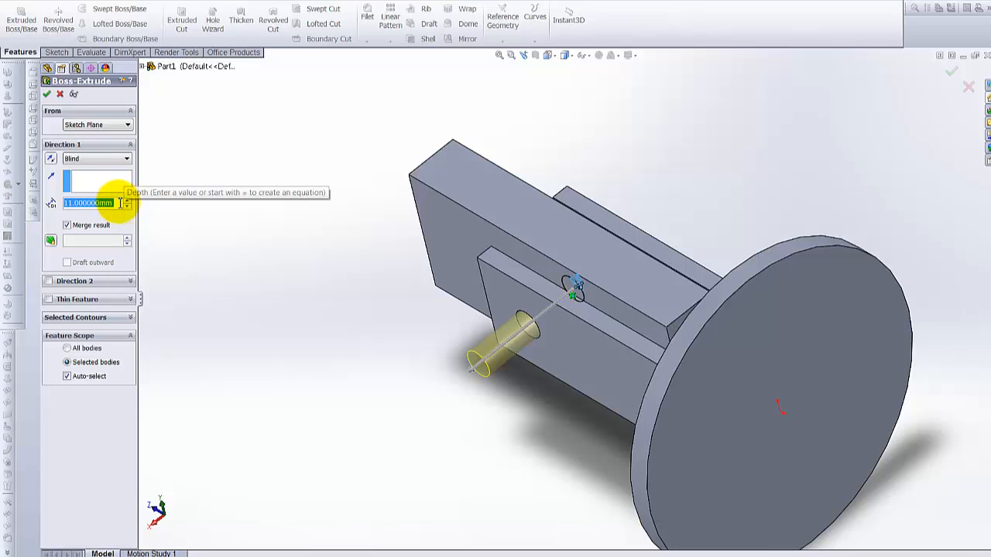
click(108, 158)
click(106, 203)
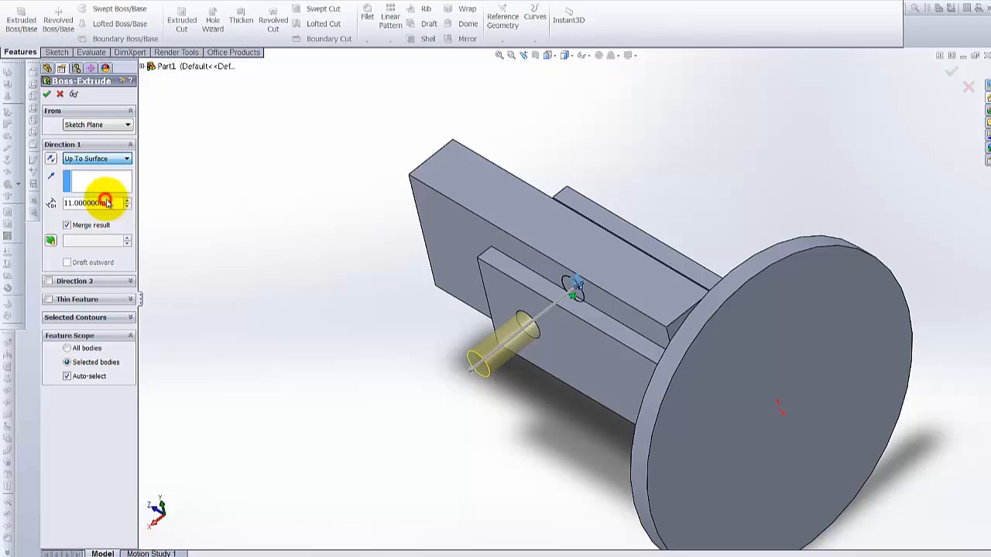
click(564, 326)
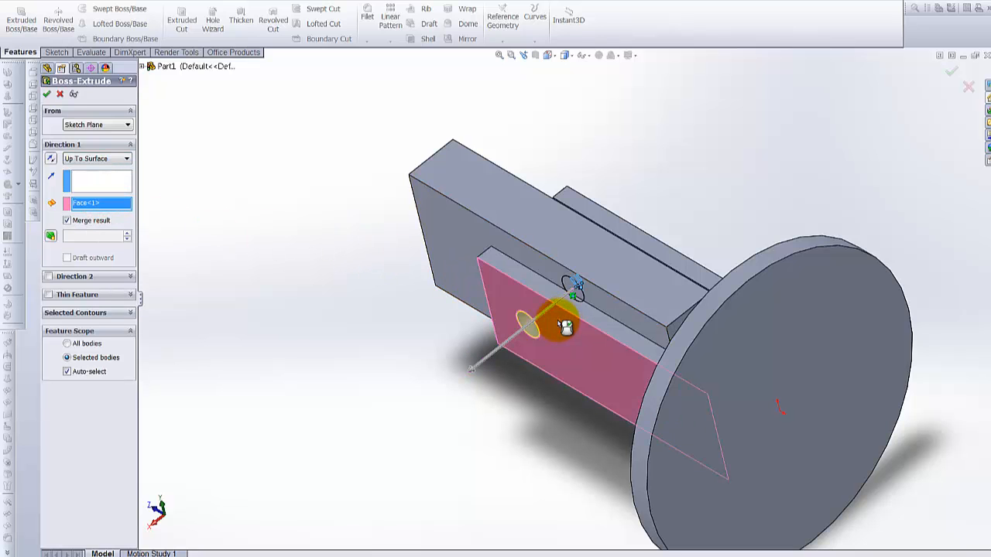
- Enable Direction 2 as Up To Surface, ending at the opposite arm's outer face, and complete the pin extrusion
middle_drag(558, 322, 540, 321)
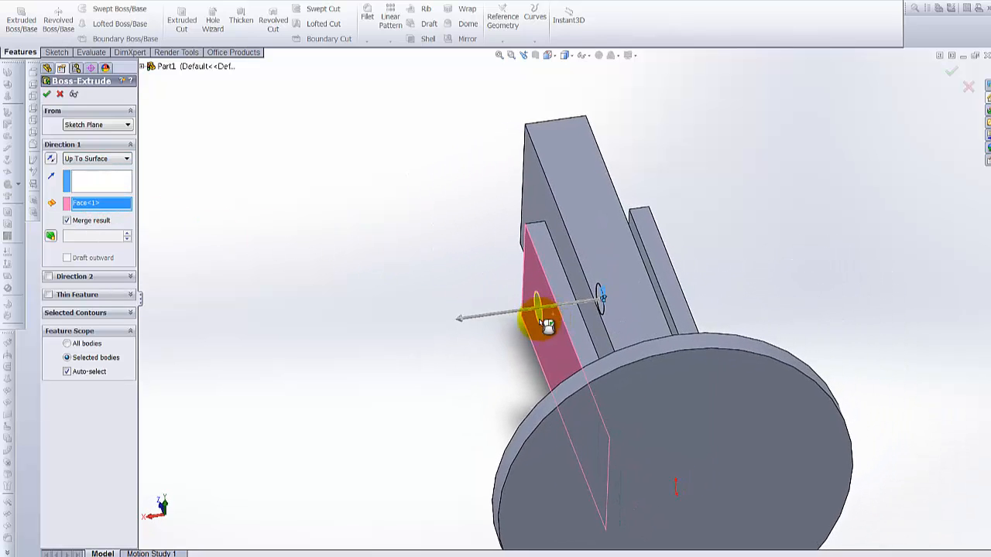
middle_drag(382, 279, 143, 207)
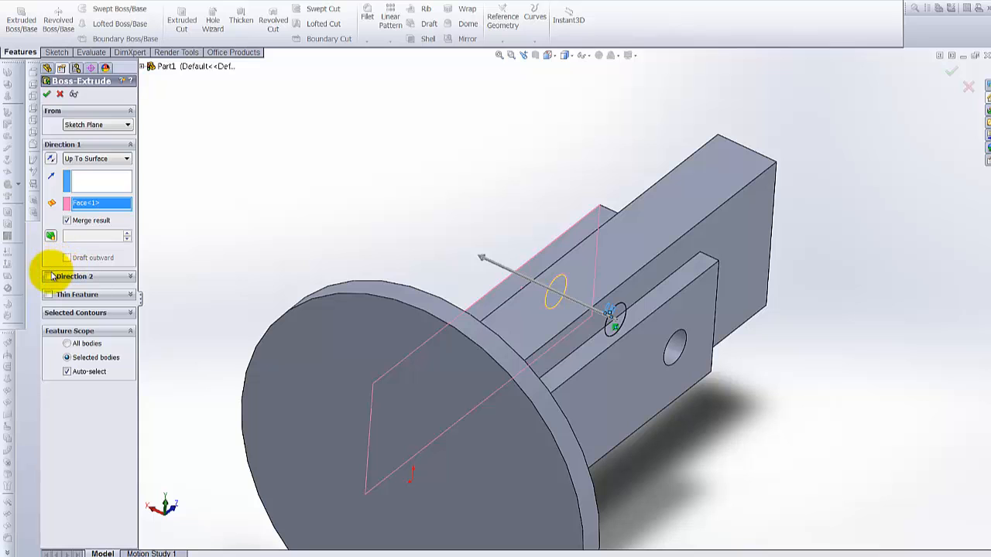
click(49, 277)
click(97, 291)
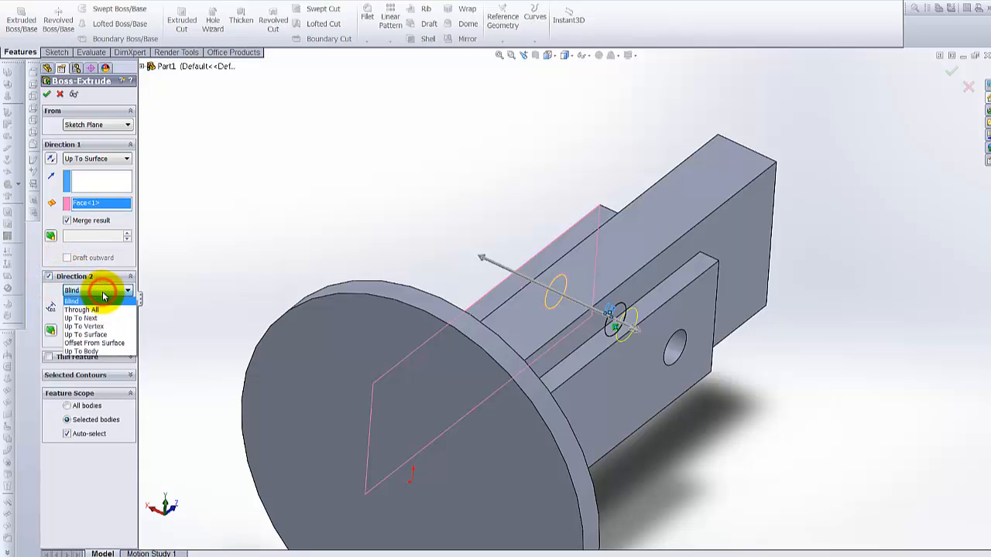
click(109, 336)
click(653, 364)
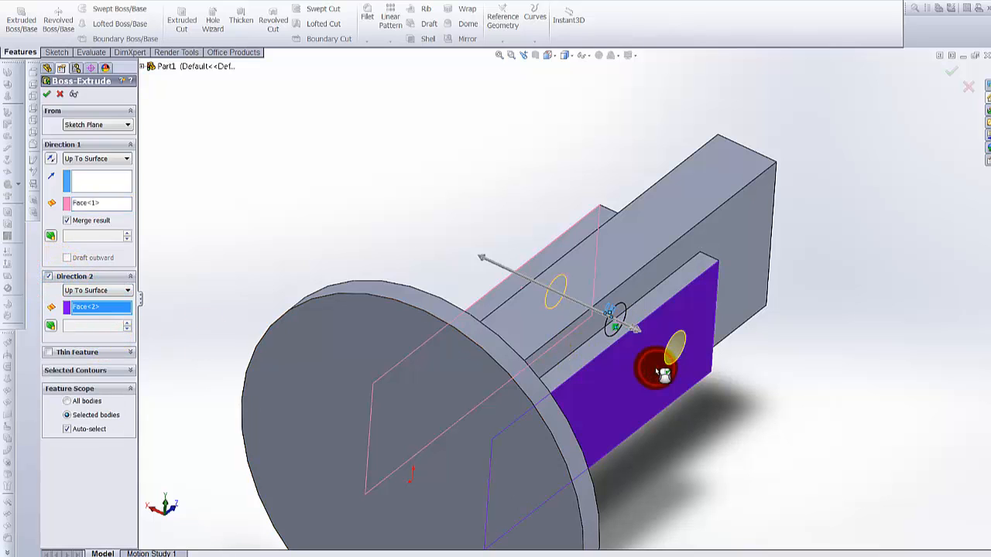
scroll(750, 320, up, 2)
middle_drag(750, 320, 641, 347)
scroll(641, 343, down, 3)
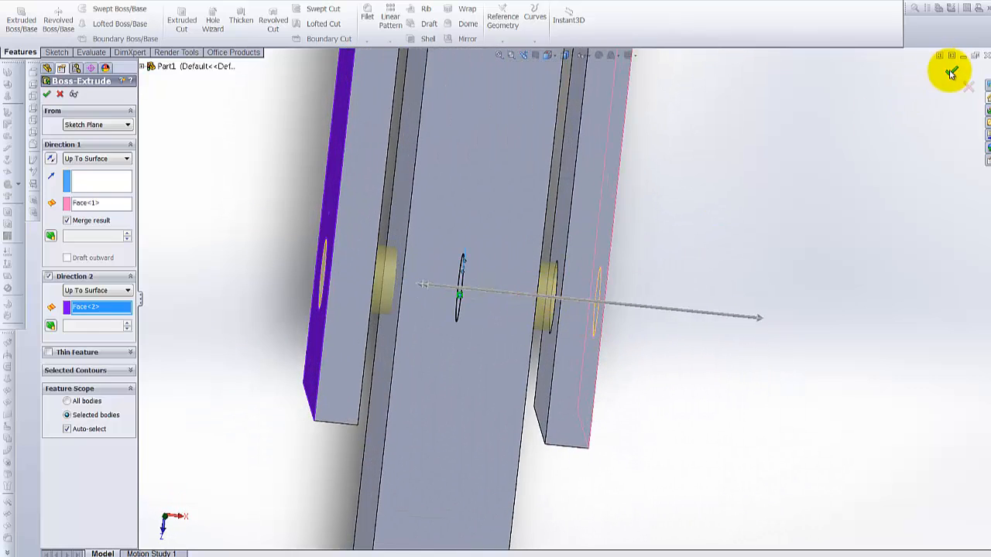
click(951, 73)
- Save the part under the file name cuffflin2 in the SolidWorks tutorials folder
mouse_move(670, 239)
middle_down()
mouse_move(704, 224)
mouse_move(701, 238)
mouse_move(646, 250)
mouse_move(655, 248)
middle_up()
click(81, 4)
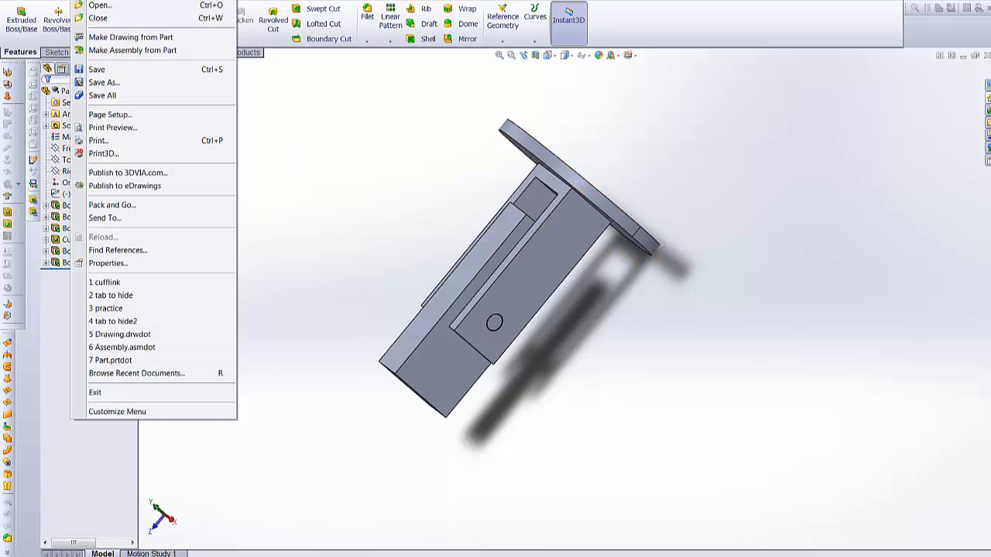
click(124, 82)
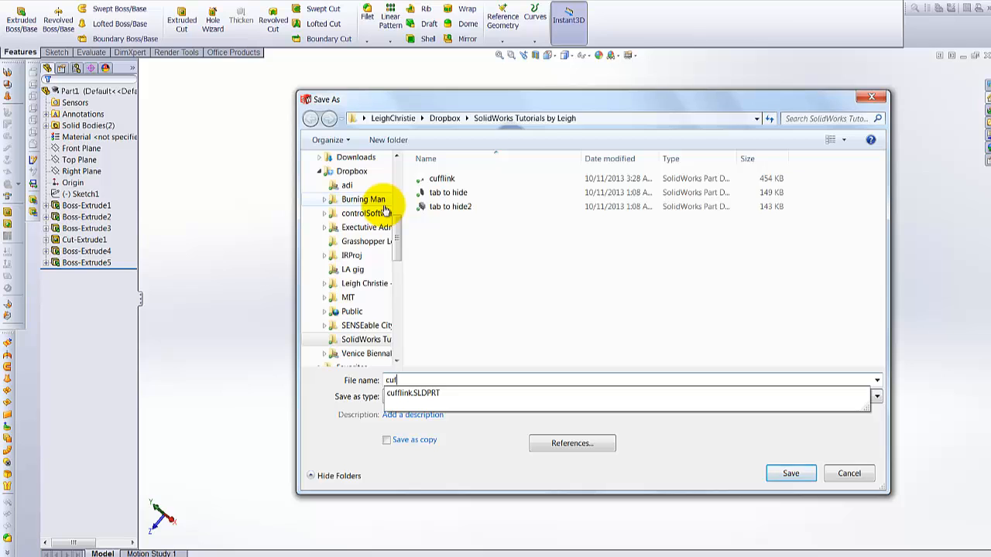
text(cuf)
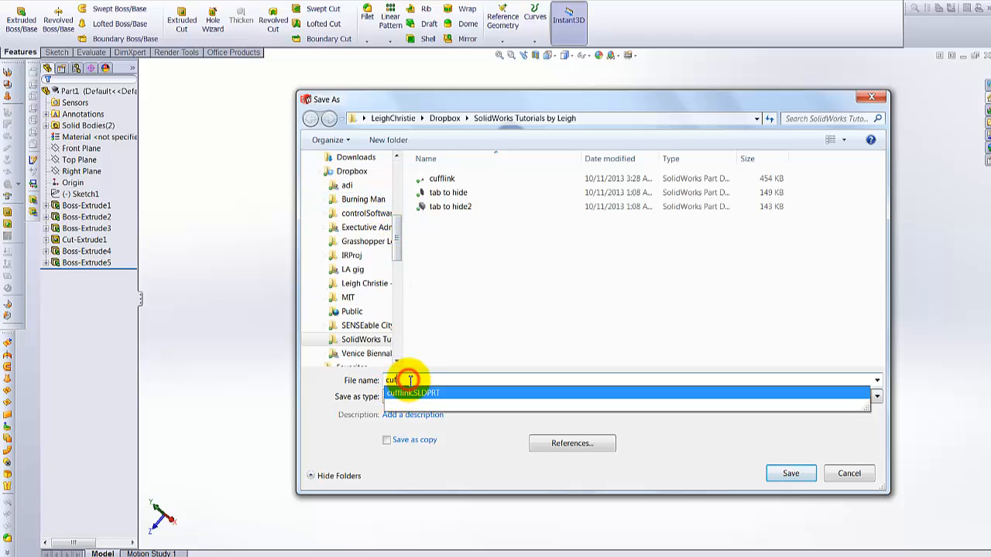
text(flin2)
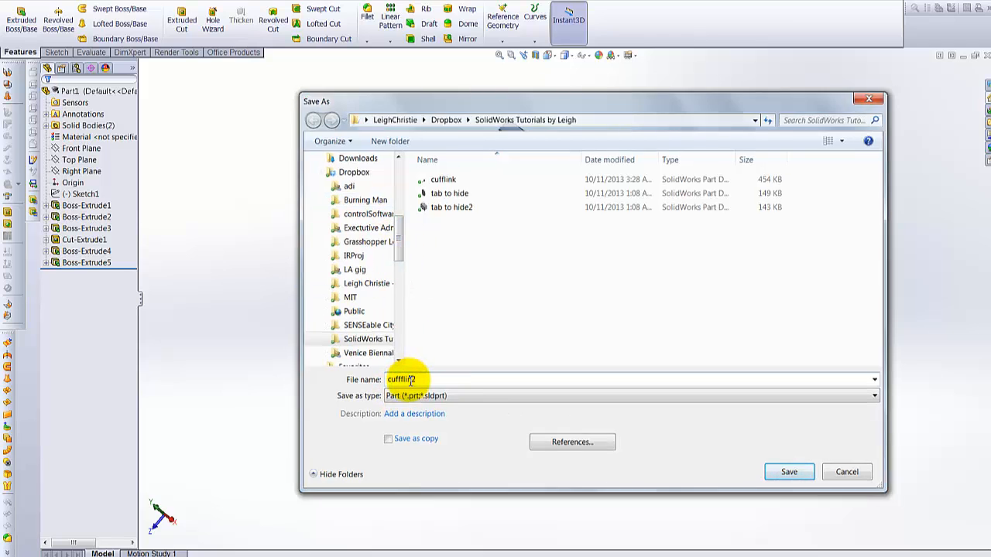
key(Return)
scroll(548, 247, down, 6)
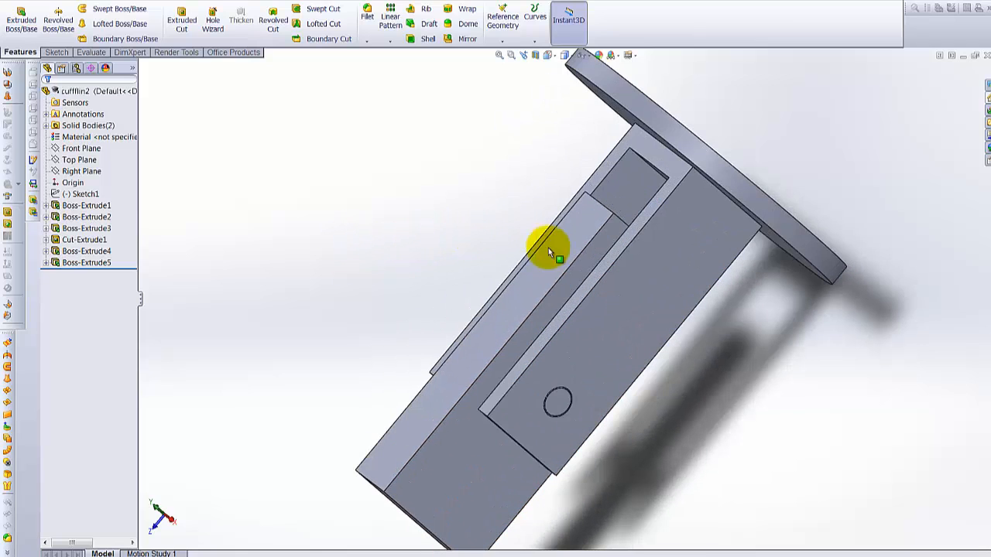
scroll(588, 267, up, 4)
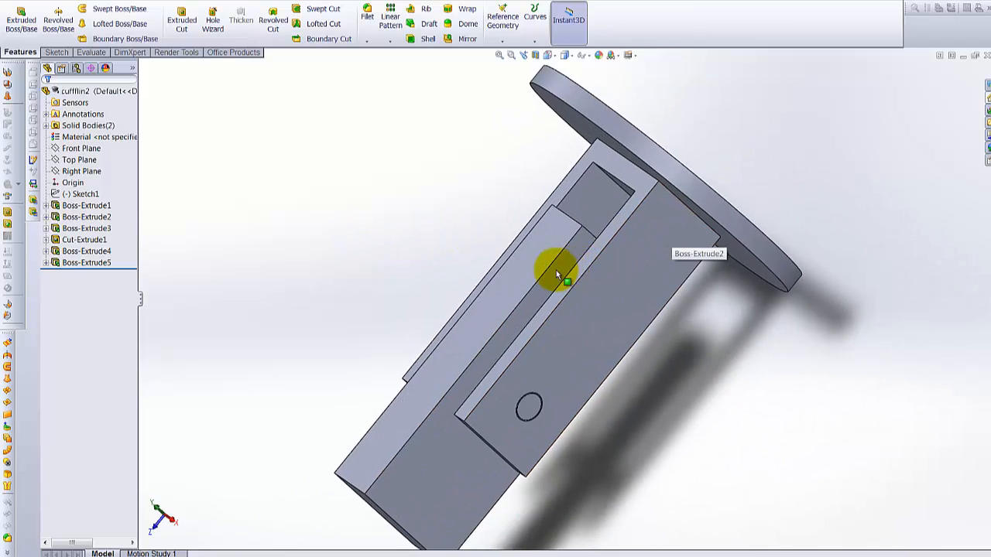
click(534, 259)
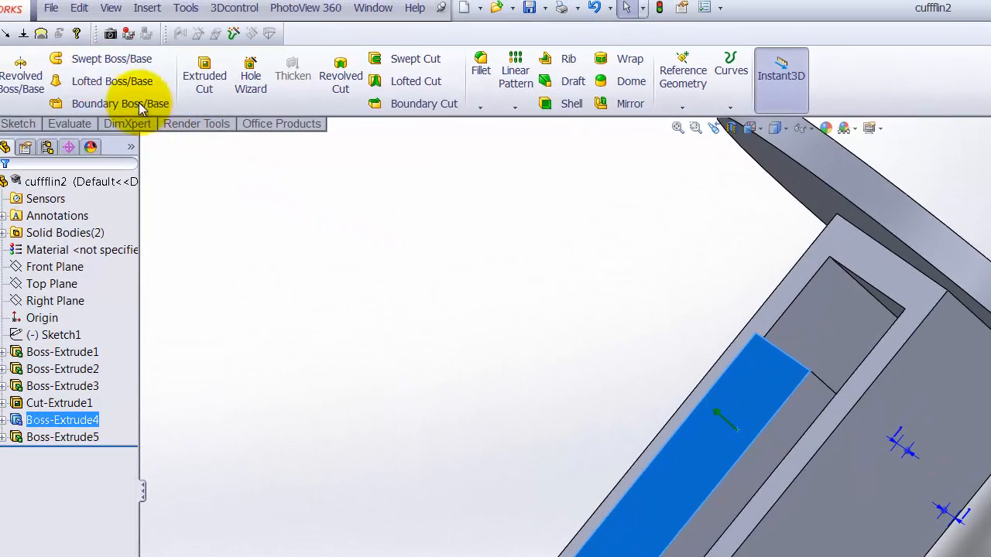
click(44, 6)
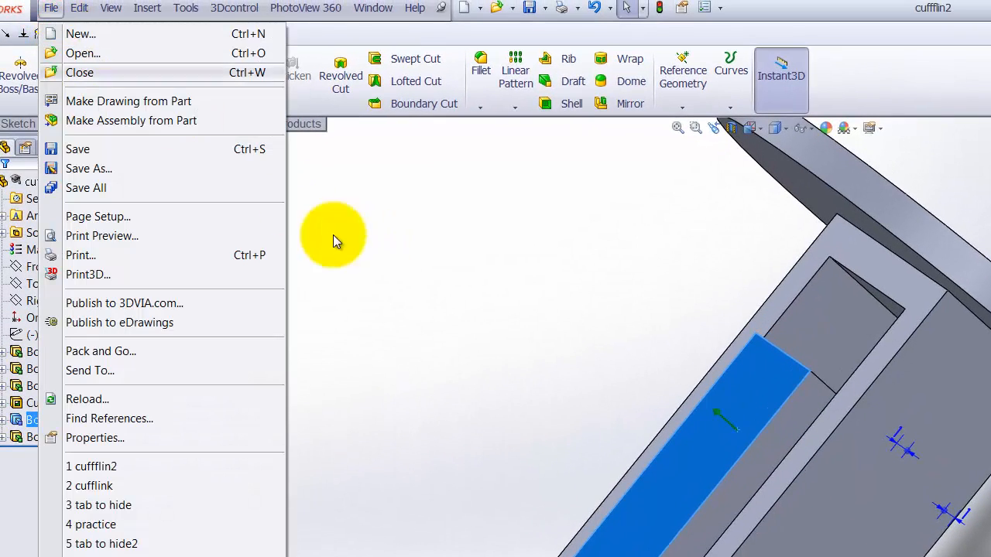
click(398, 294)
- Insert the Cut-Extrude1 solid body into a new part named cuffflin2-button, saving the modified component documents with it
click(20, 217)
click(6, 233)
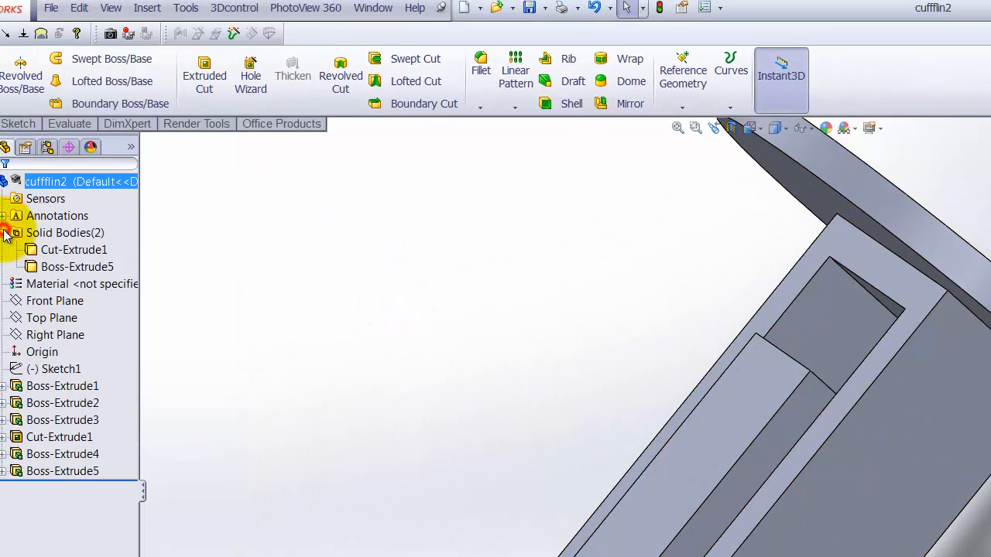
right_click(53, 256)
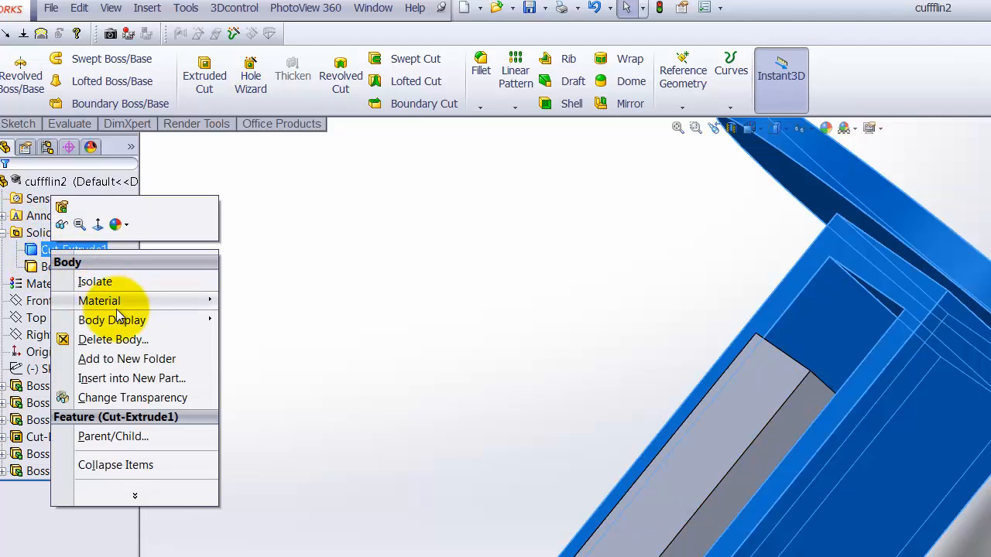
click(132, 378)
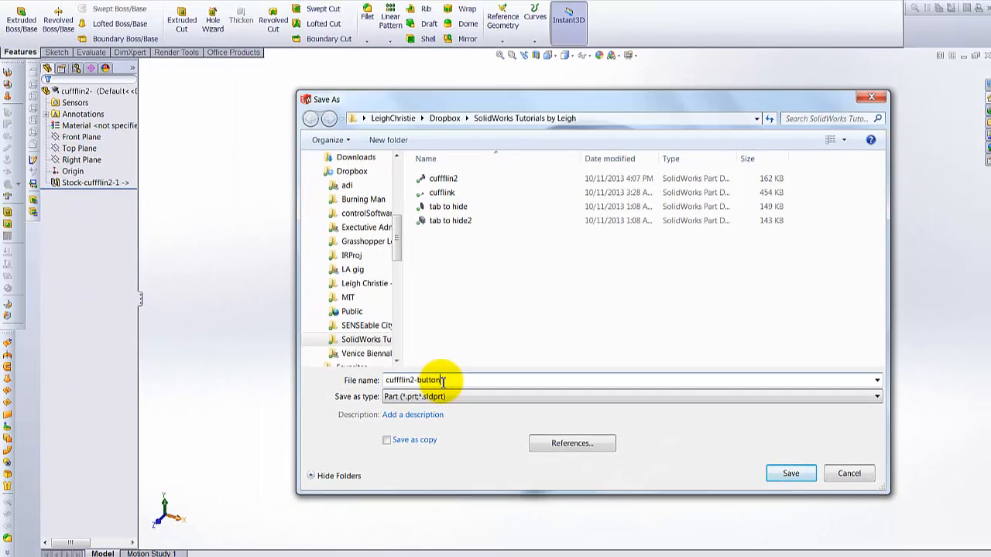
key(Return)
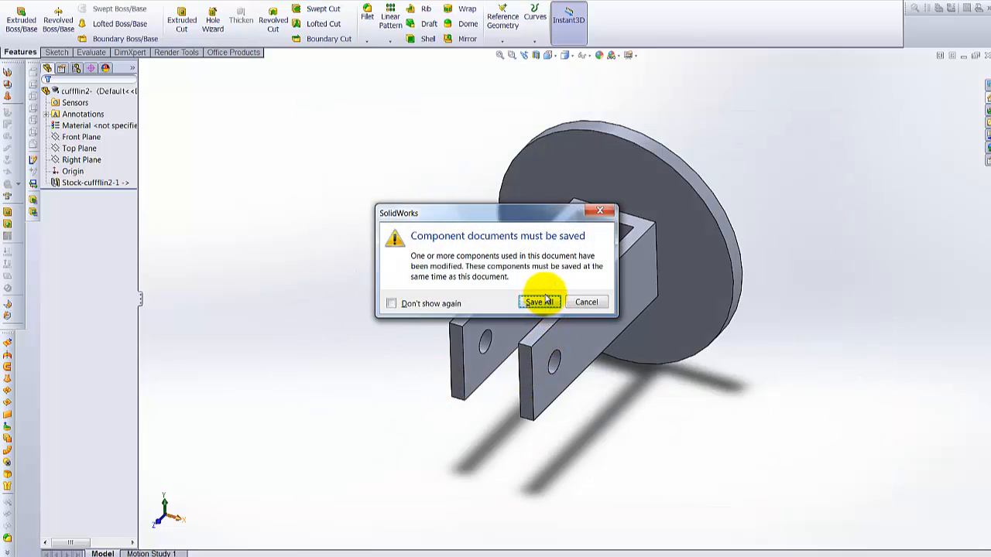
click(545, 302)
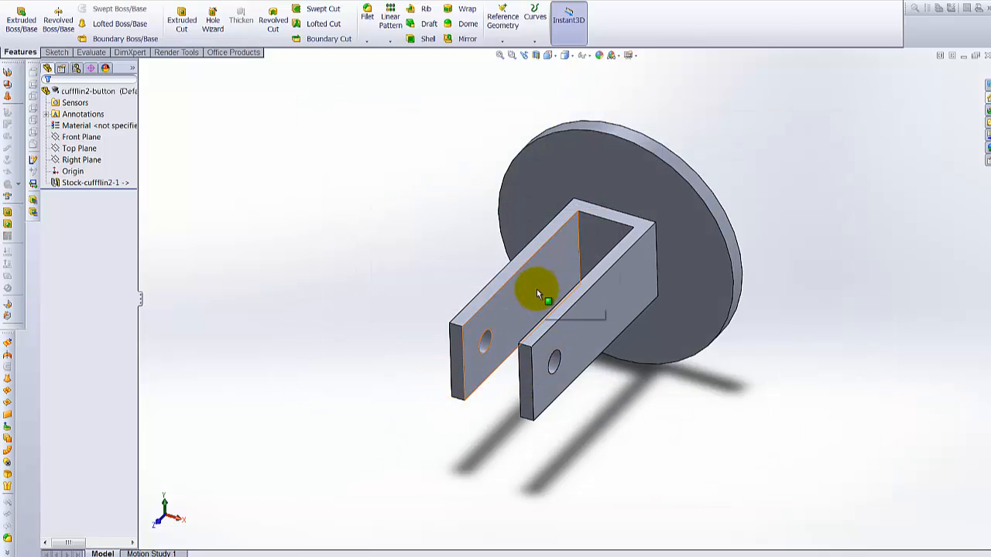
- Insert the Boss-Extrude5 solid body of cuffflin2 into a new part named cuffflin2-clasp, saving the modified component documents too
click(297, 0)
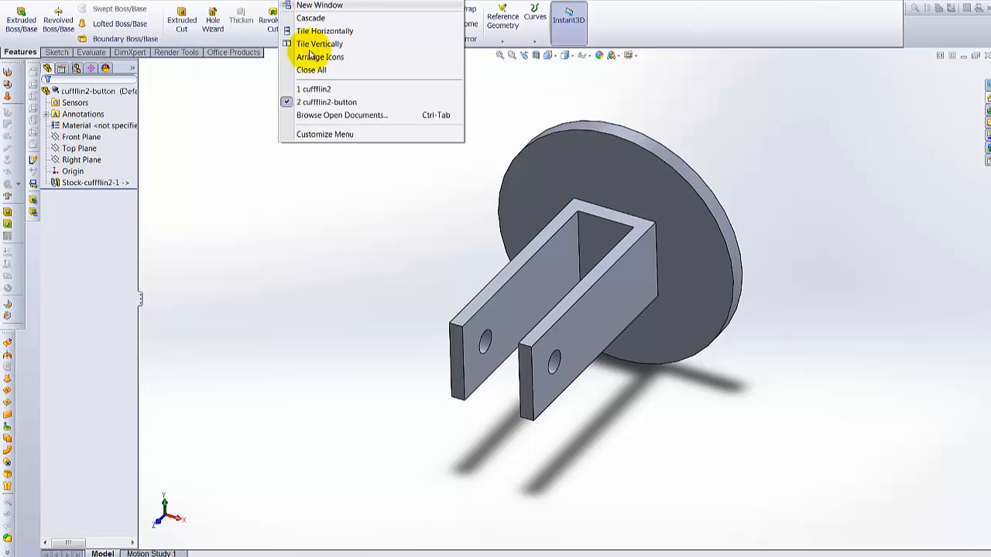
click(314, 90)
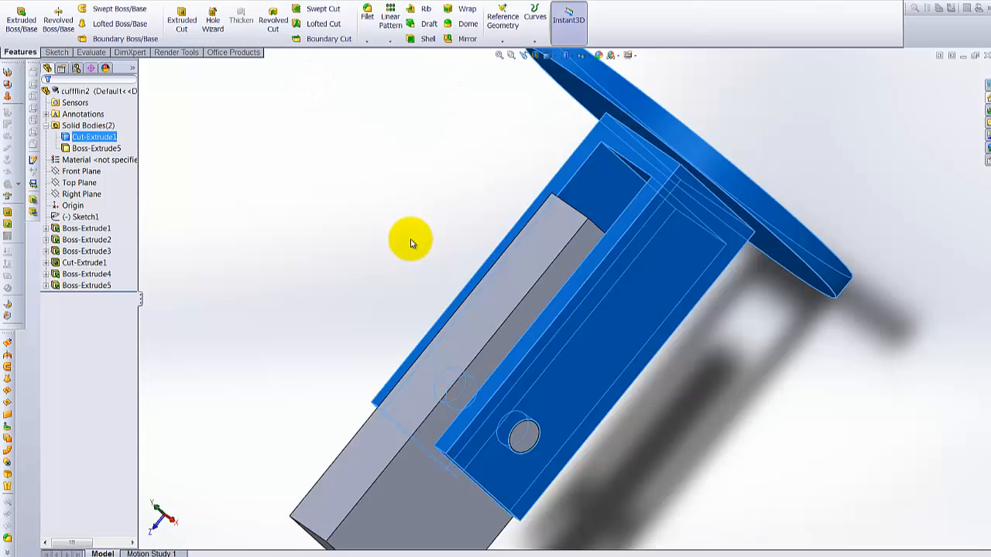
click(230, 195)
click(93, 148)
right_click(92, 148)
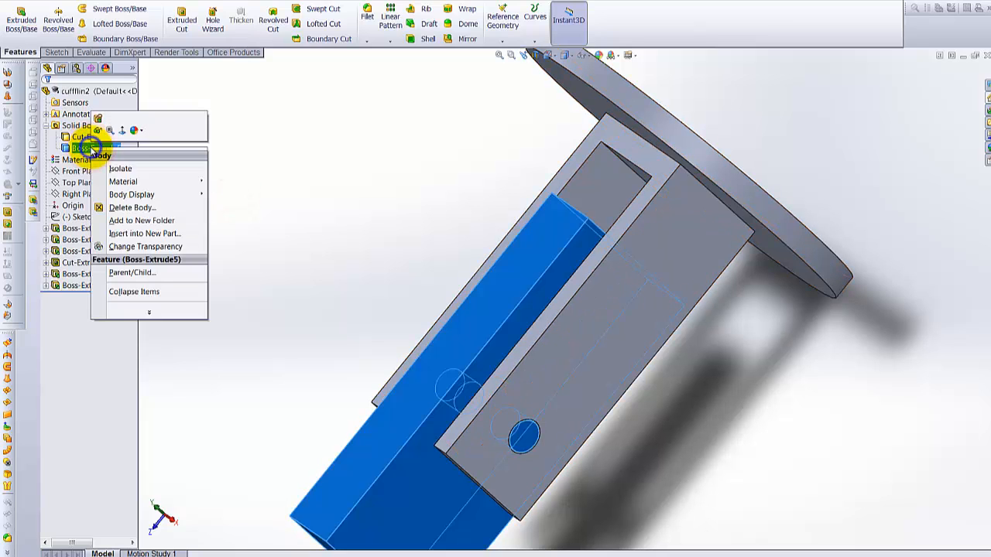
click(145, 233)
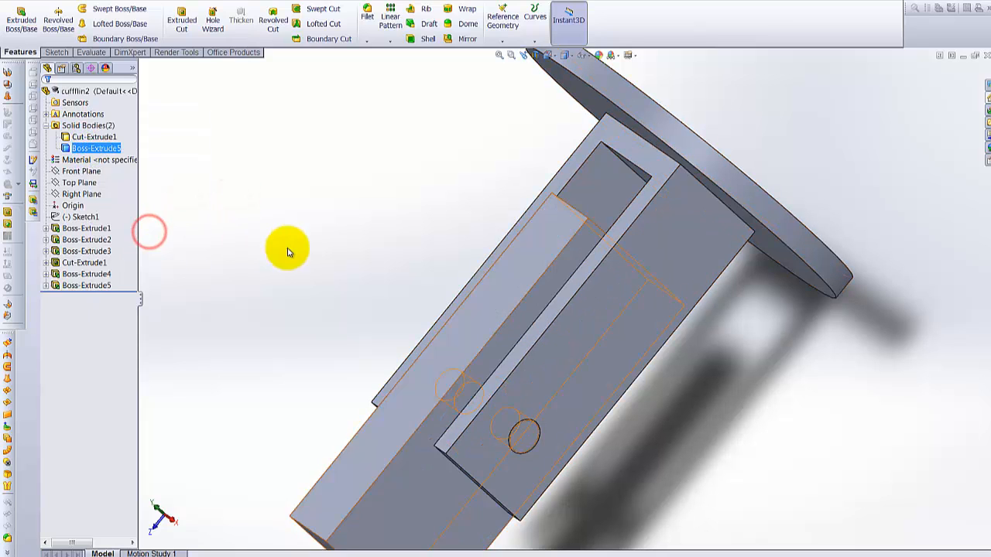
click(105, 7)
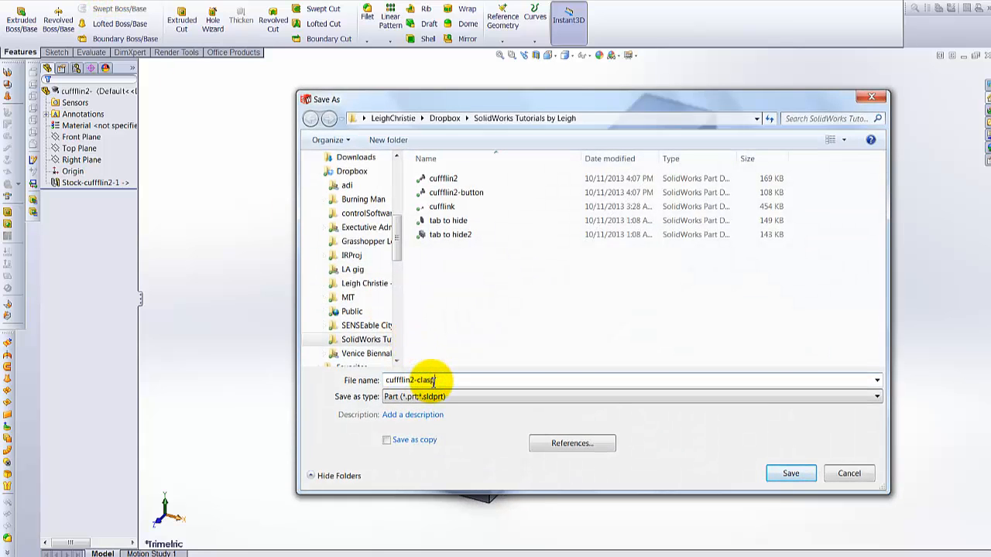
key(Return)
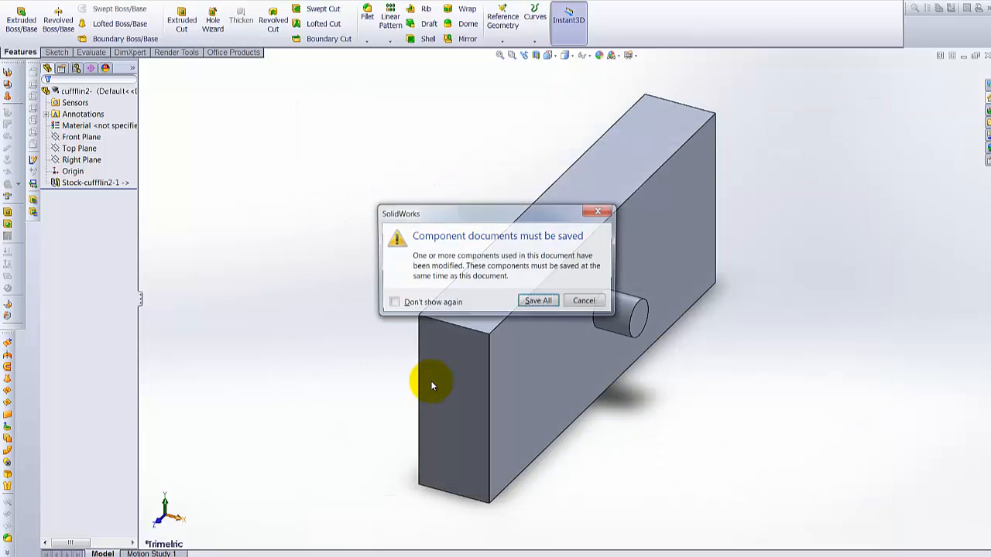
click(540, 303)
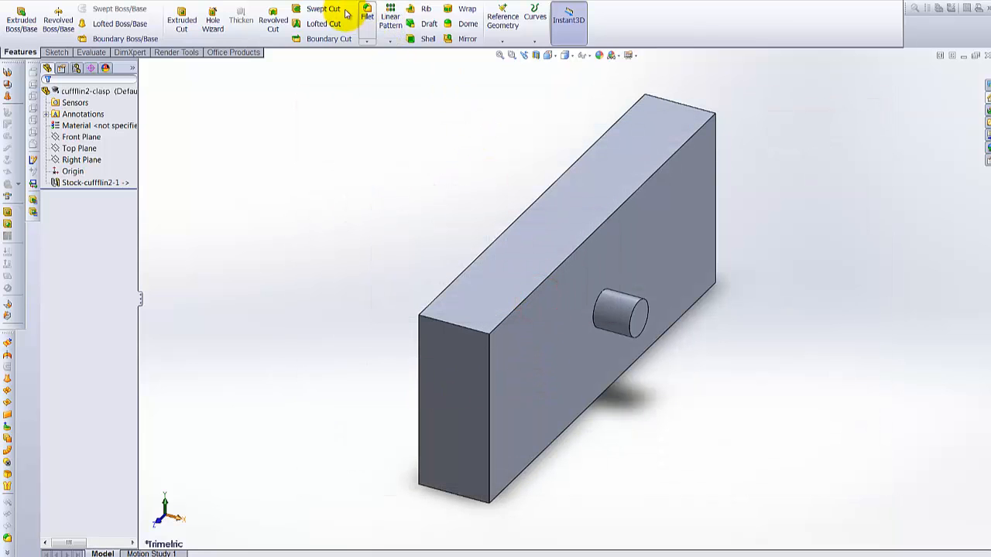
- Create a new assembly and place the cuffflin2-button part as its first component
click(87, 0)
click(91, 0)
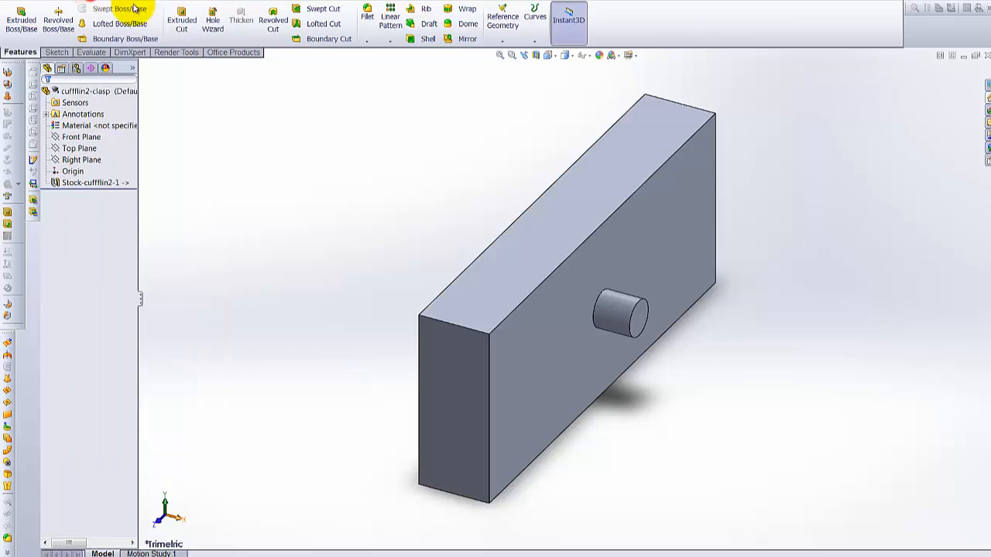
click(651, 286)
click(792, 468)
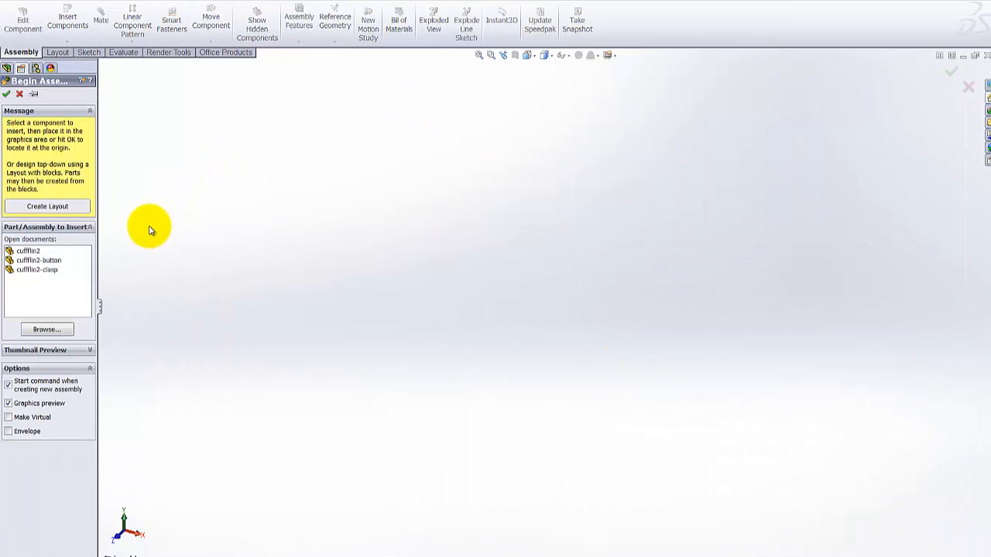
click(47, 260)
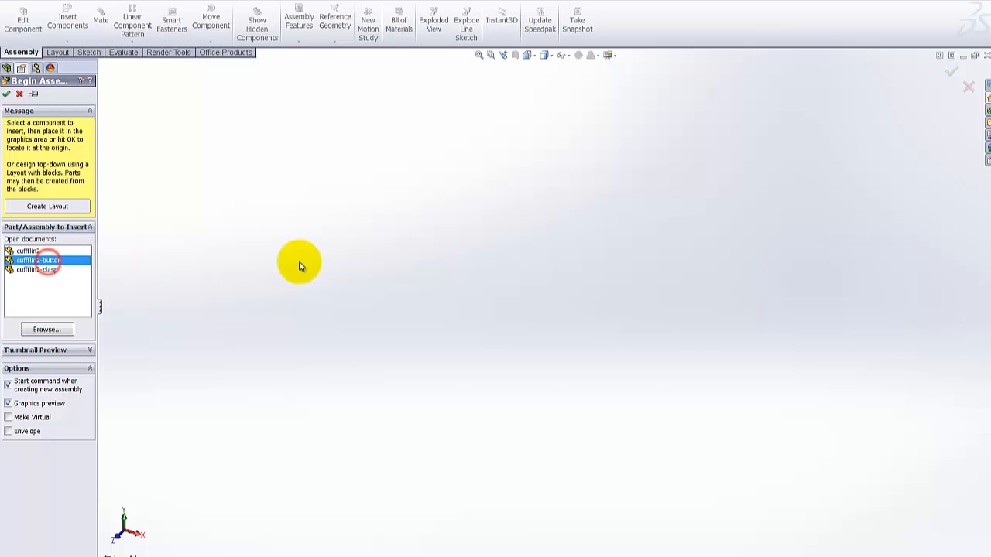
click(312, 260)
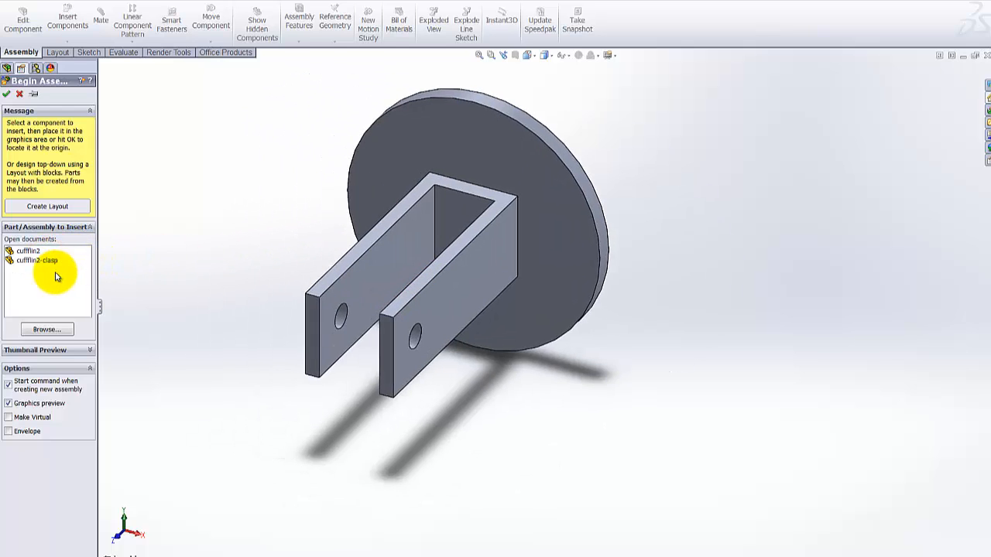
- Insert the cuffflin2-clasp part into the assembly, placing it beside the button's open arms
click(144, 3)
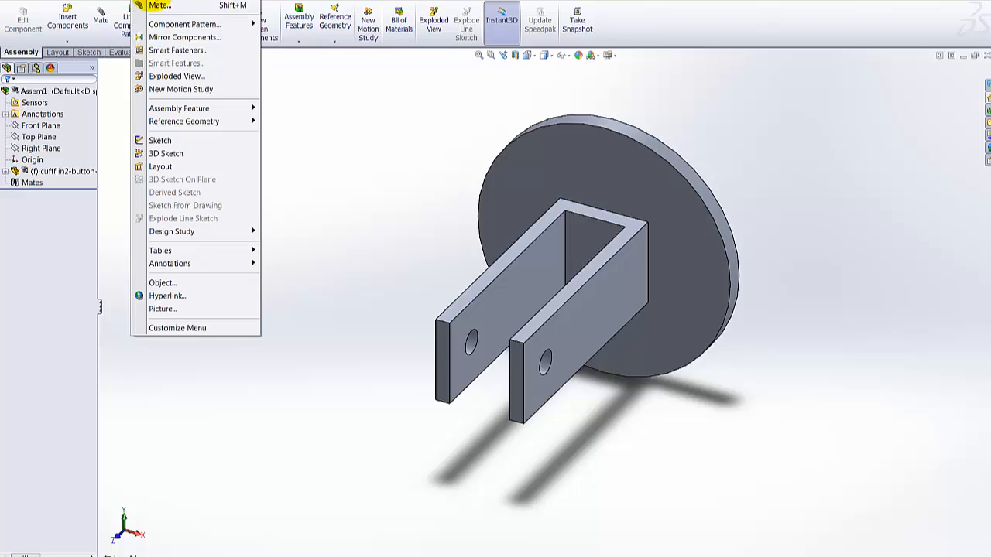
click(274, 8)
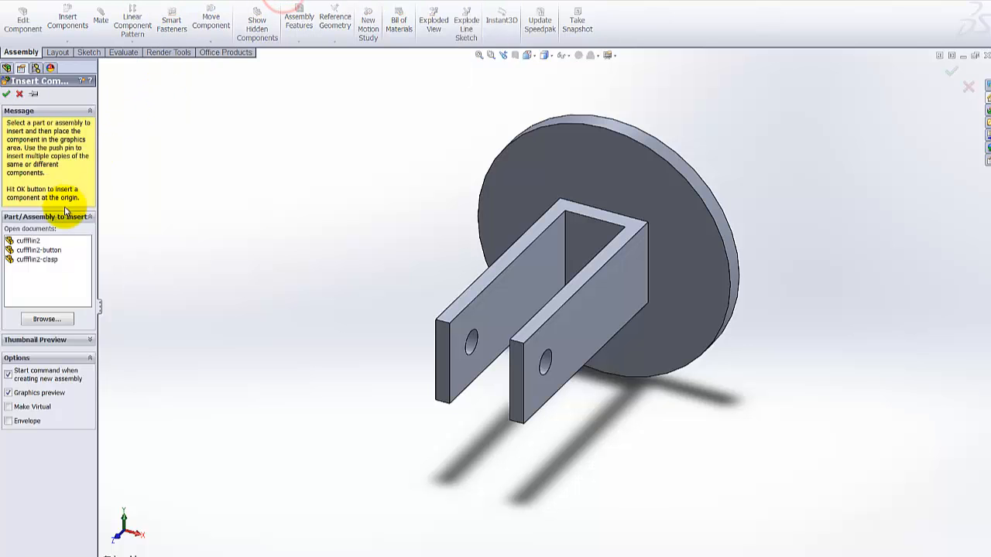
click(37, 259)
click(268, 269)
scroll(329, 260, up, 3)
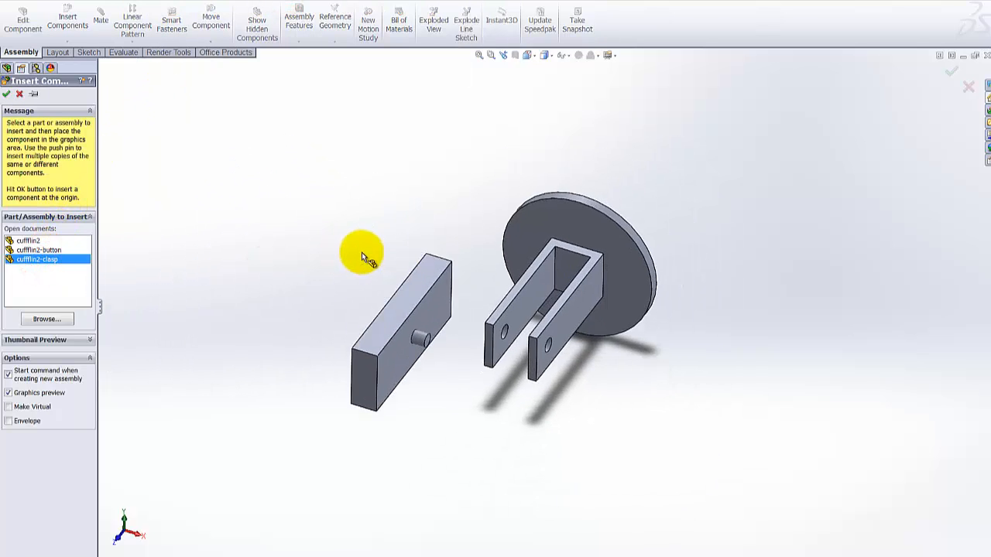
middle_drag(361, 252, 411, 323)
- Add a concentric mate between the clasp pin's cylindrical face and the hole in the button's arm
click(287, 282)
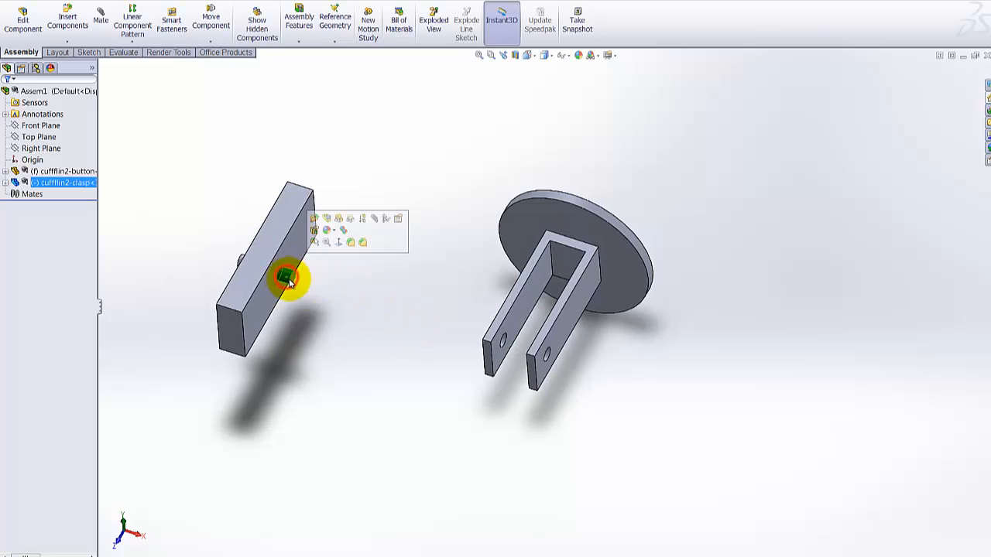
scroll(555, 361, down, 3)
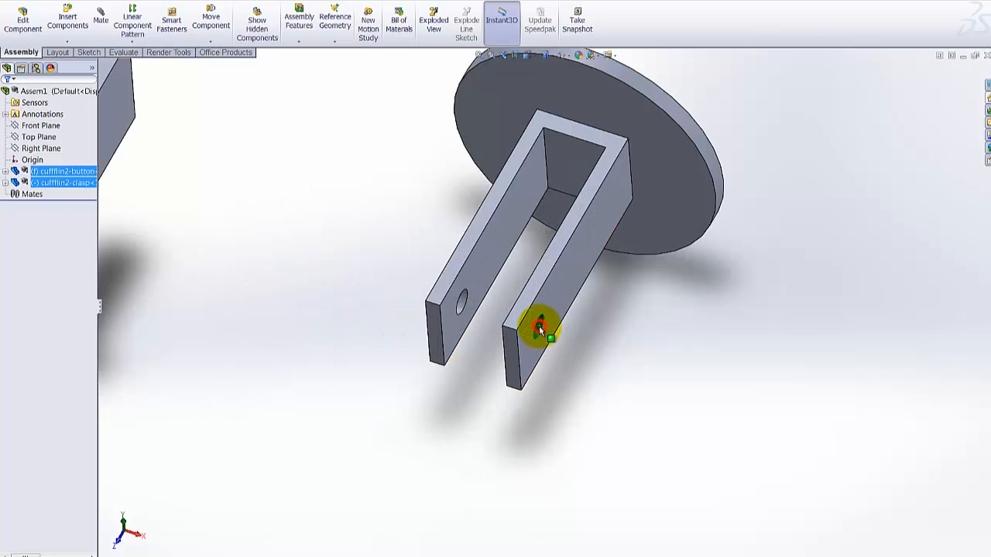
click(539, 329)
click(625, 269)
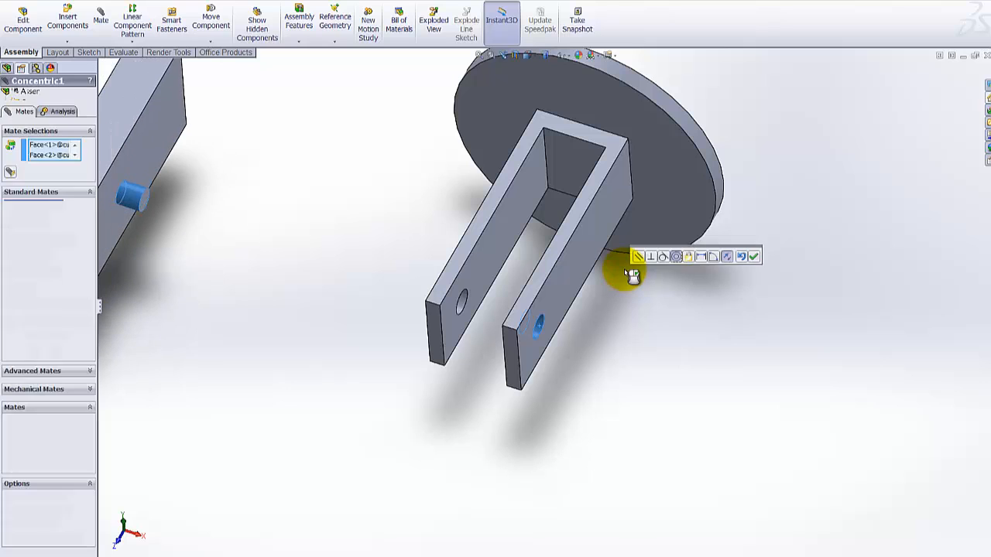
right_click(631, 274)
- Add a coincident mate between the clasp pin's end face and the outer face of the button's arm, and finish mating
scroll(573, 270, up, 3)
scroll(336, 251, down, 3)
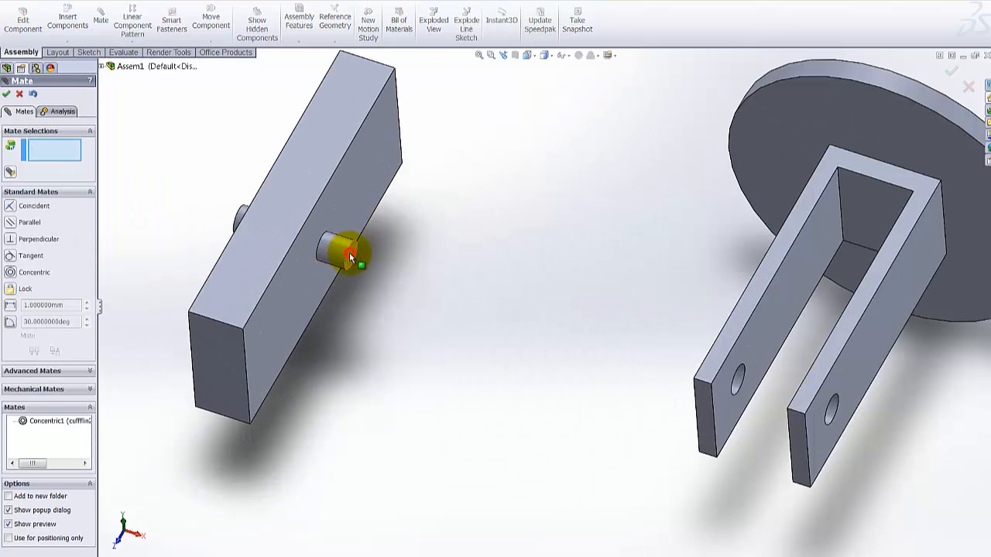
click(350, 257)
scroll(569, 295, up, 3)
scroll(646, 305, down, 3)
click(752, 364)
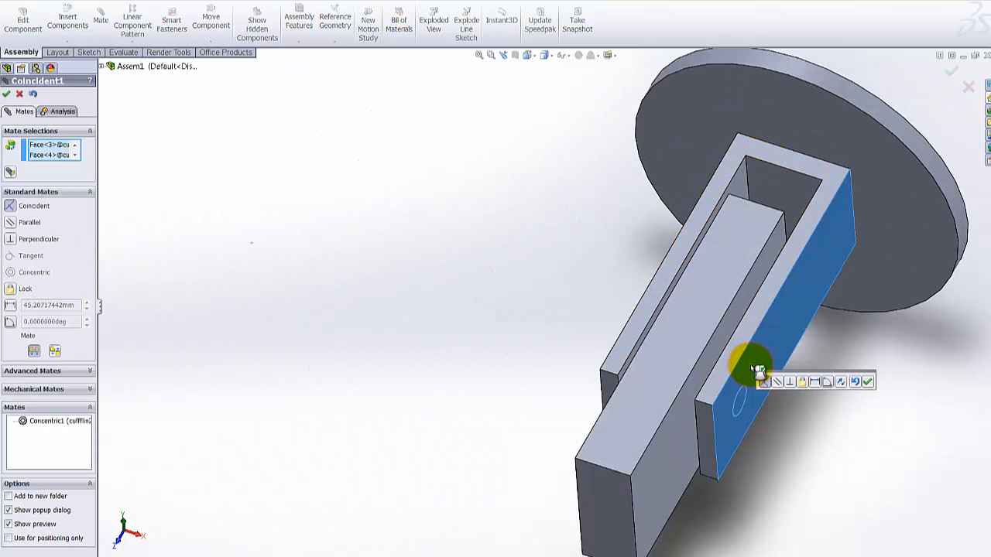
click(868, 381)
click(951, 72)
- Swing the clasp about its pin until the block lies crosswise to the button's arms
scroll(781, 218, up, 3)
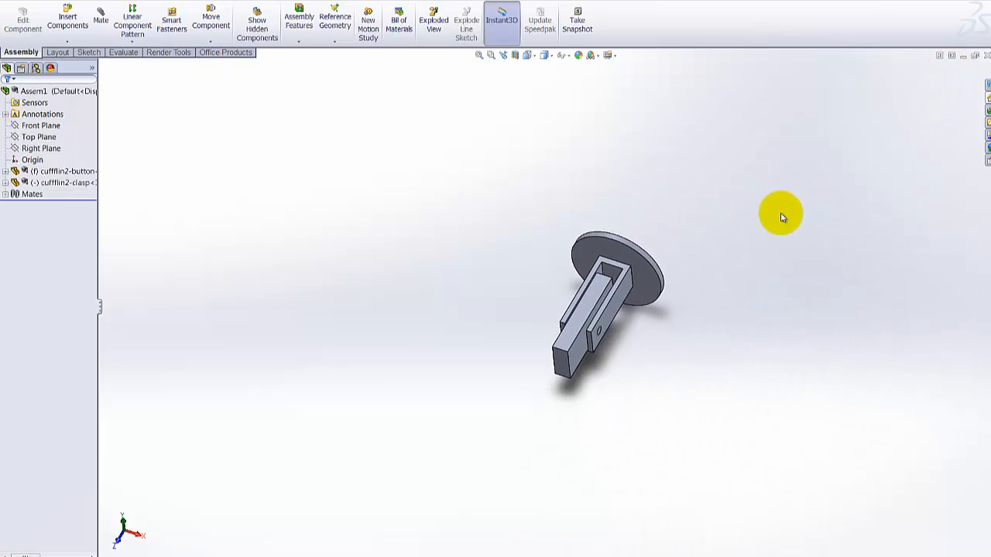
middle_drag(780, 218, 499, 208)
scroll(642, 269, down, 2)
scroll(542, 337, down, 2)
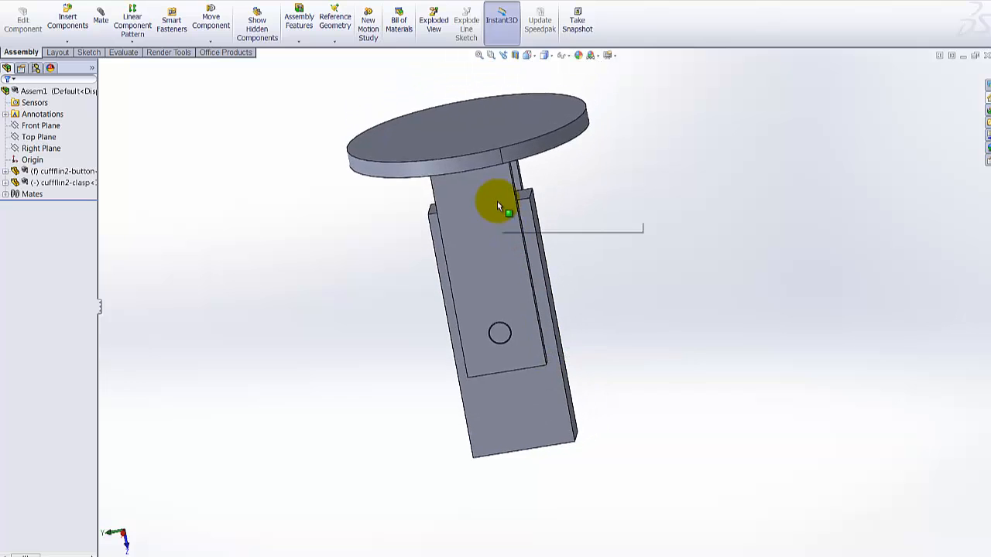
drag(534, 424, 572, 308)
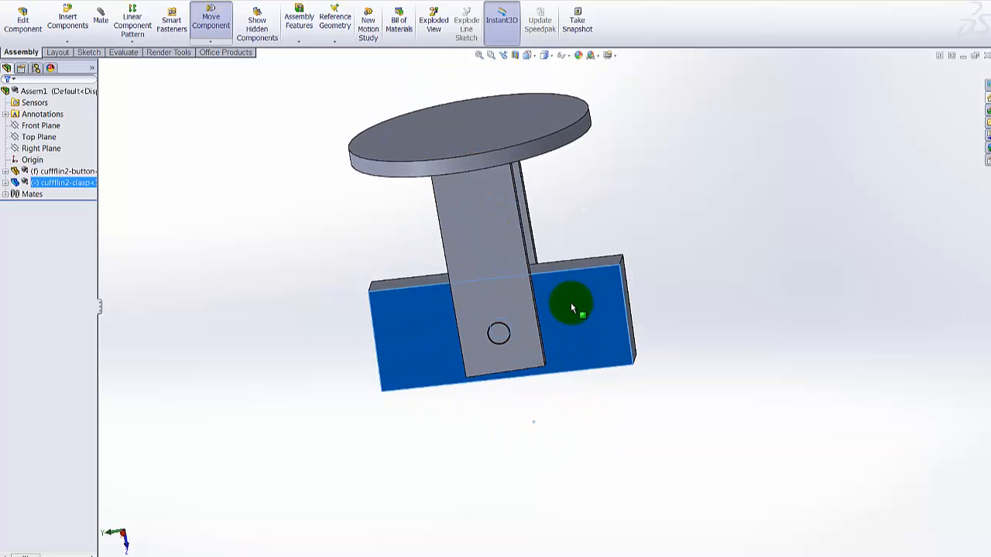
middle_drag(571, 304, 701, 213)
click(703, 211)
middle_drag(469, 345, 424, 357)
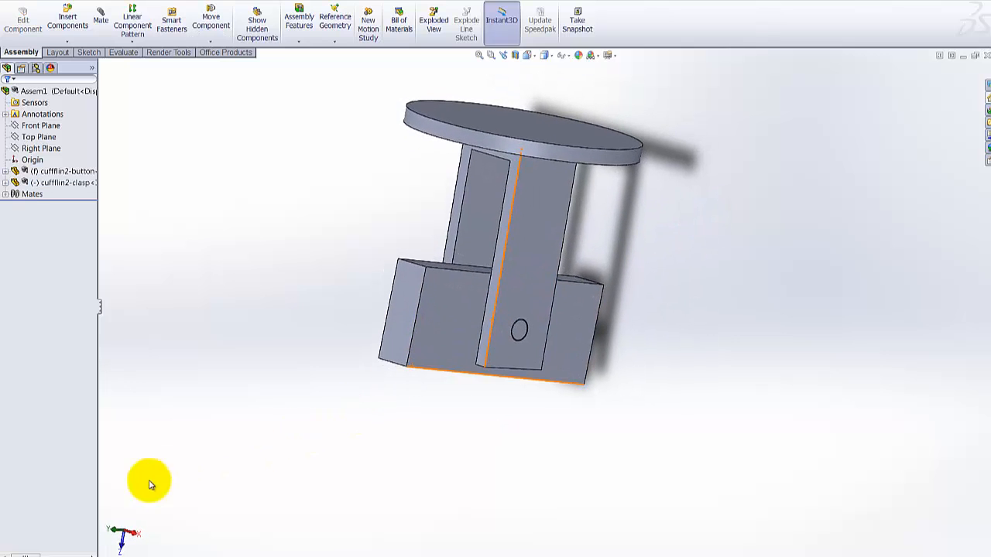
- Open Motion Study 1 and start a rotary motor located on the clasp pin's end face
click(91, 552)
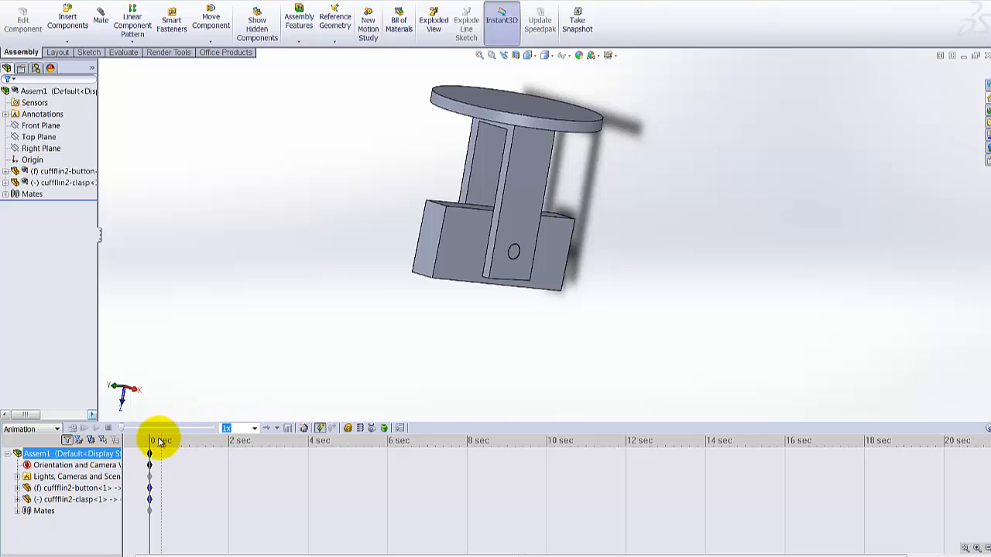
drag(150, 447, 330, 441)
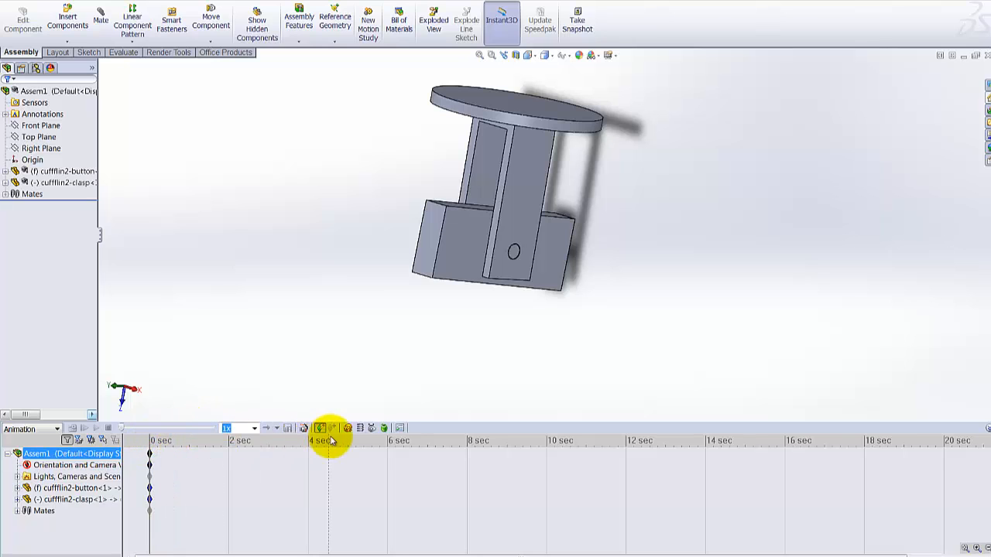
click(347, 429)
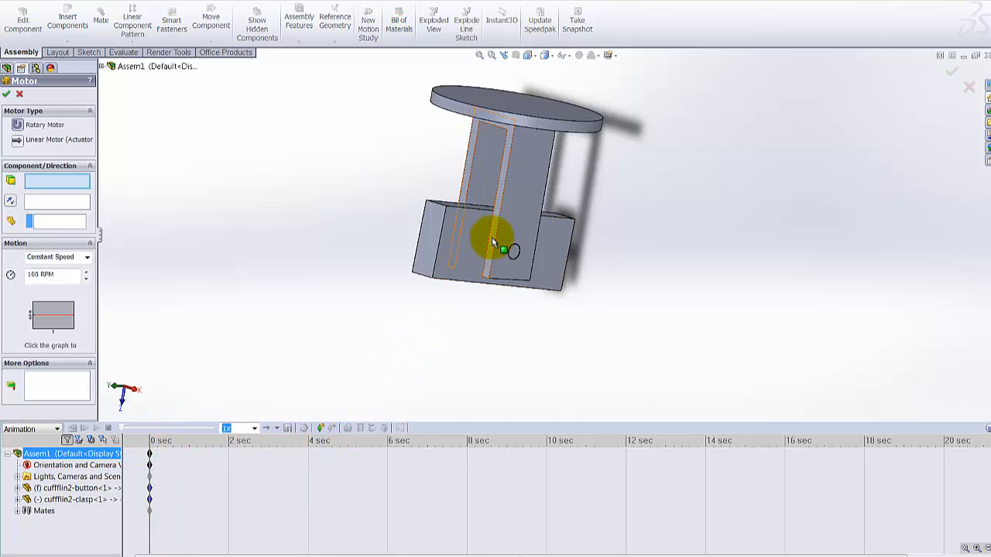
scroll(511, 243, down, 5)
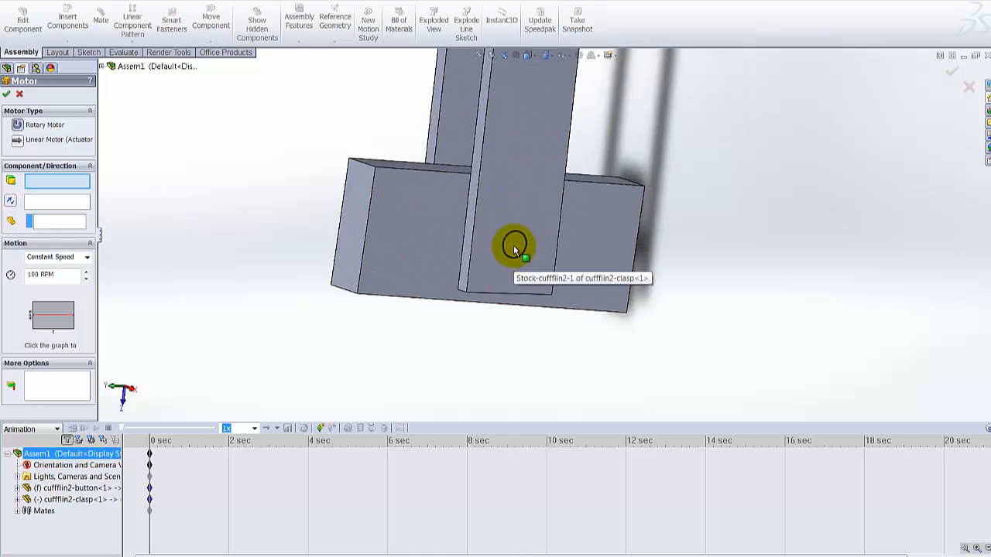
click(514, 246)
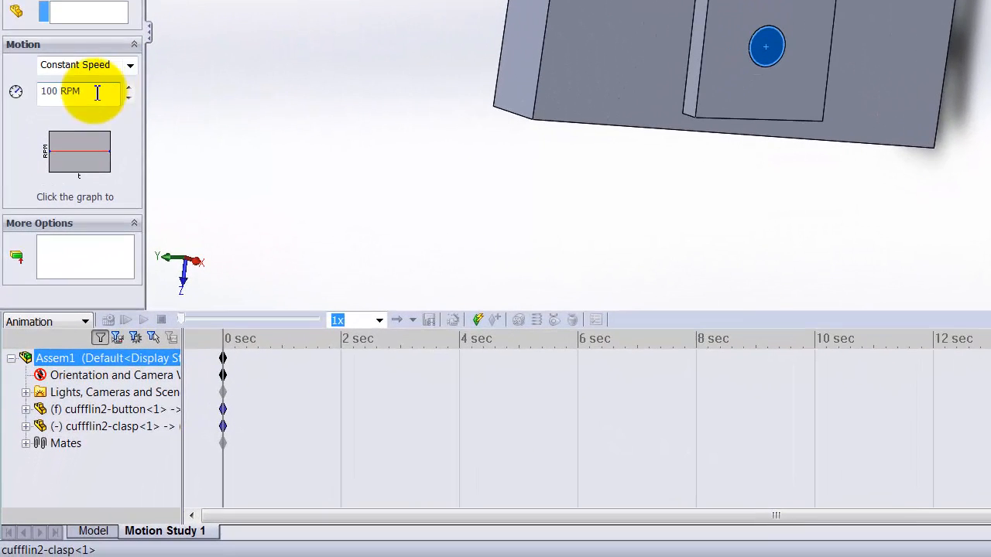
- Create the rotary motor with a constant speed of 30 RPM and play the motion study
click(70, 274)
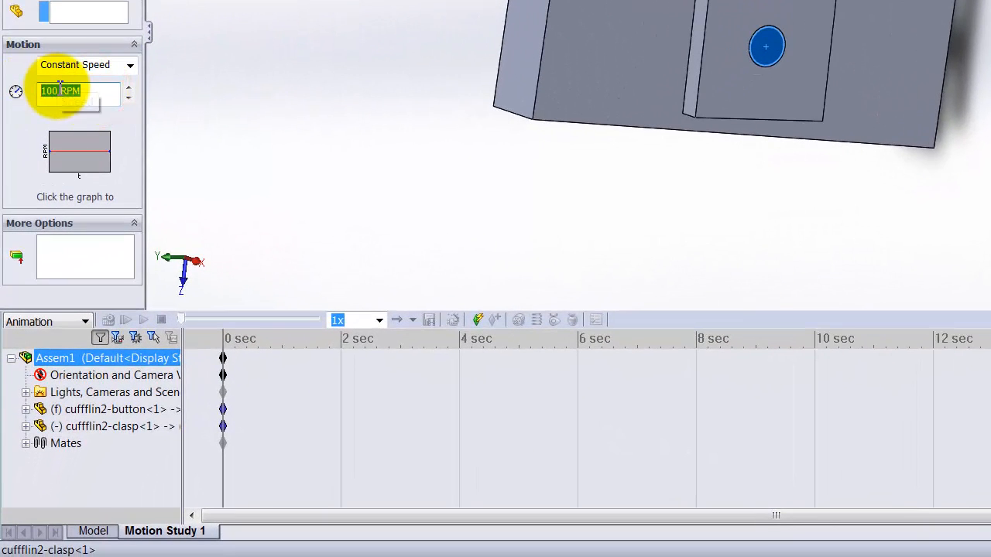
text(30)
click(128, 138)
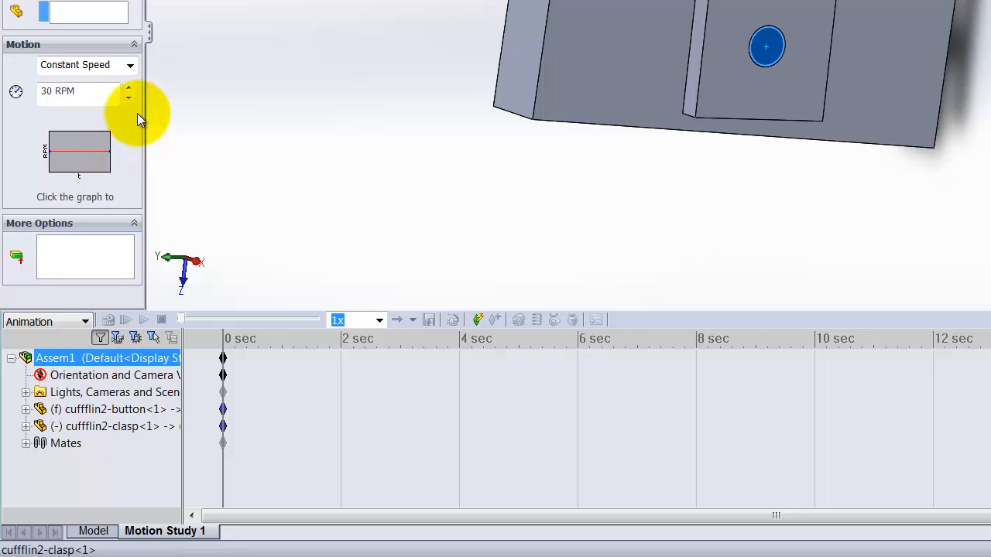
key(Return)
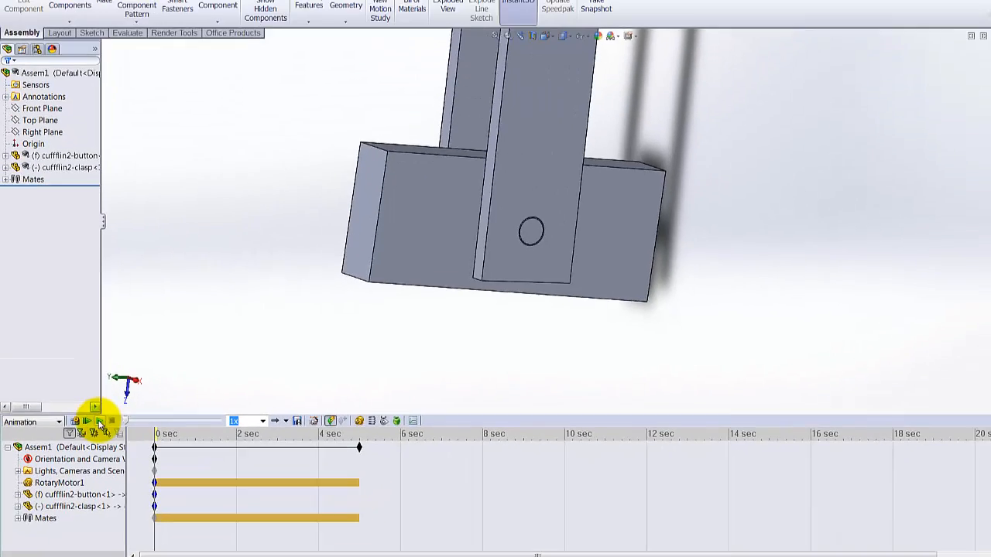
click(143, 320)
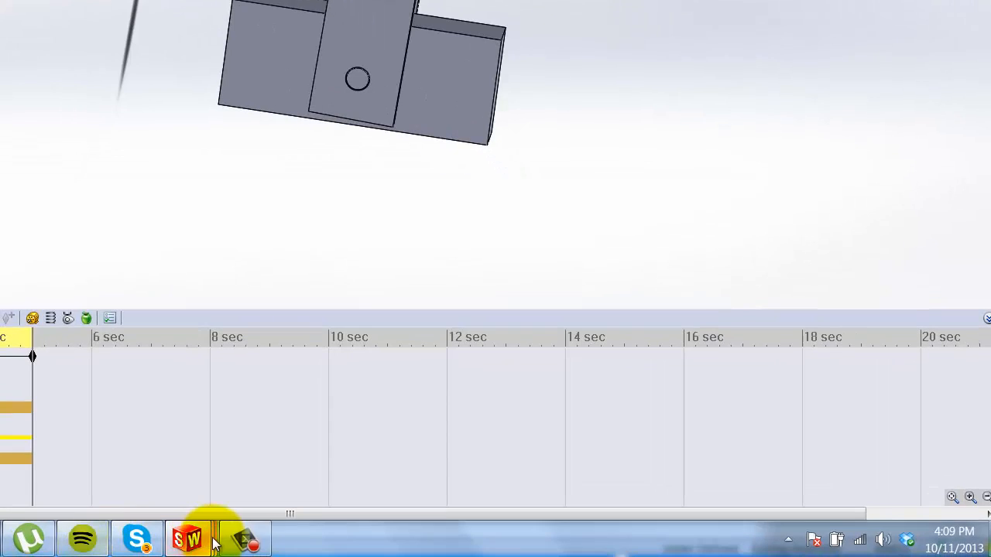
click(294, 546)
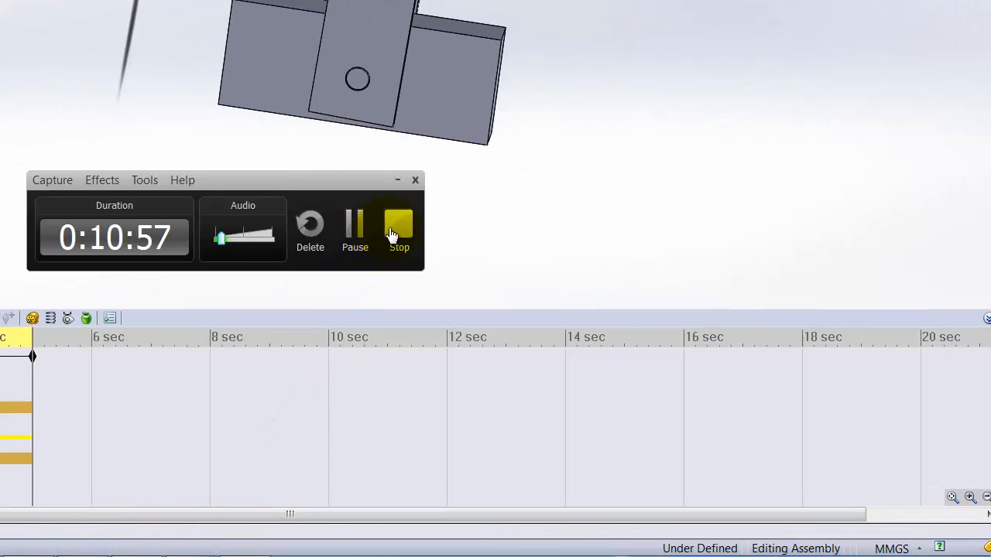